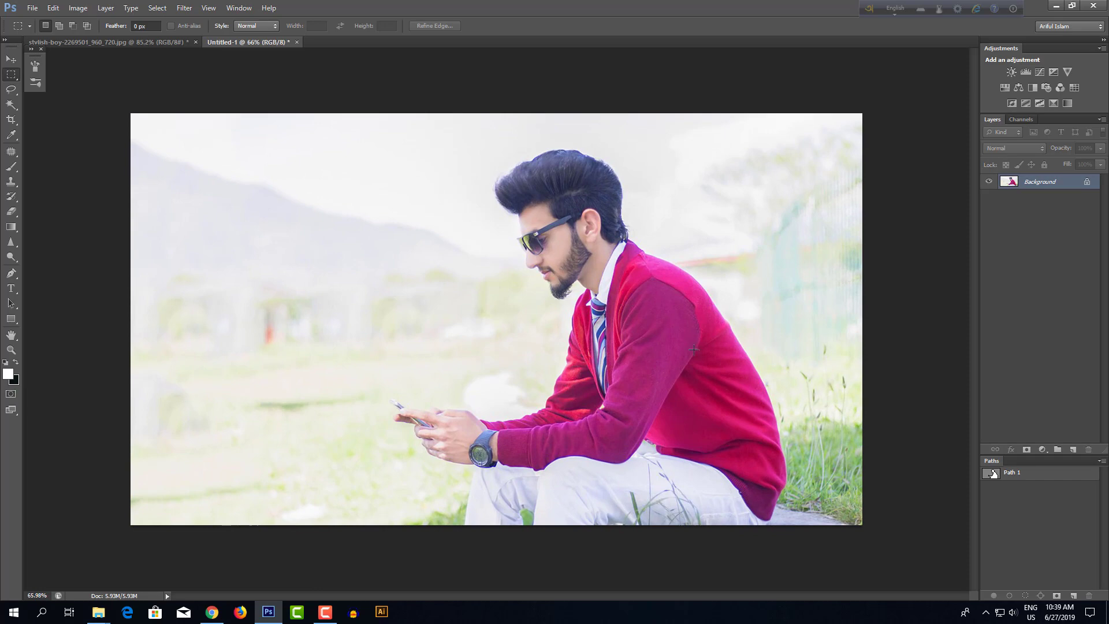
- Duplicate the Background layer and mask the copy to the man's outline using the saved Path 1
{"action": "left_click", "coordinate": [1032, 478]}
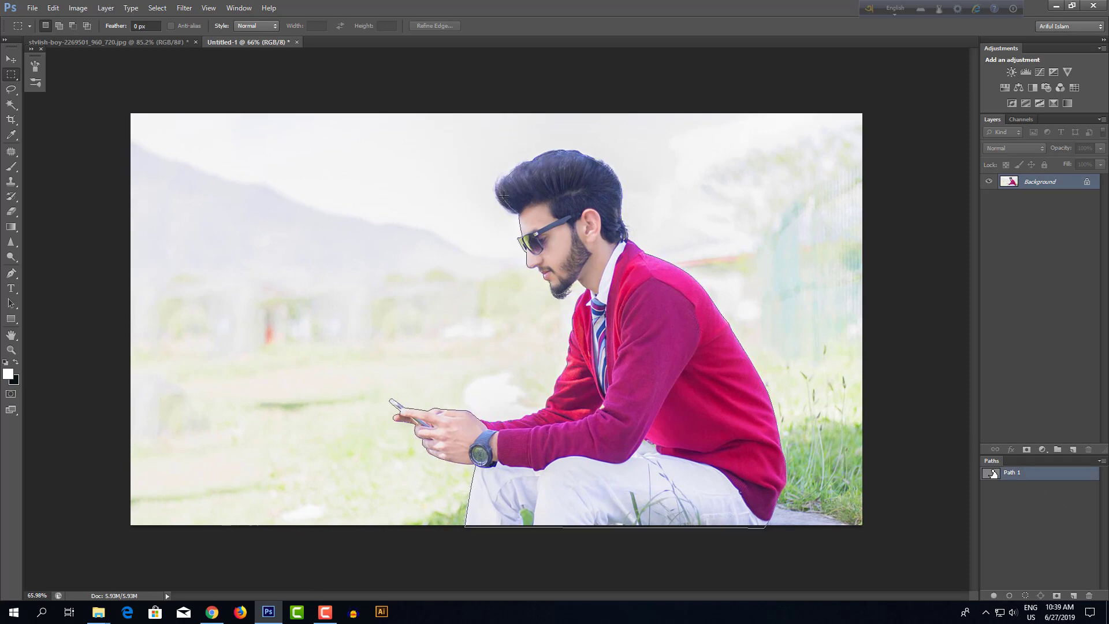
{"action": "key", "text": "p"}
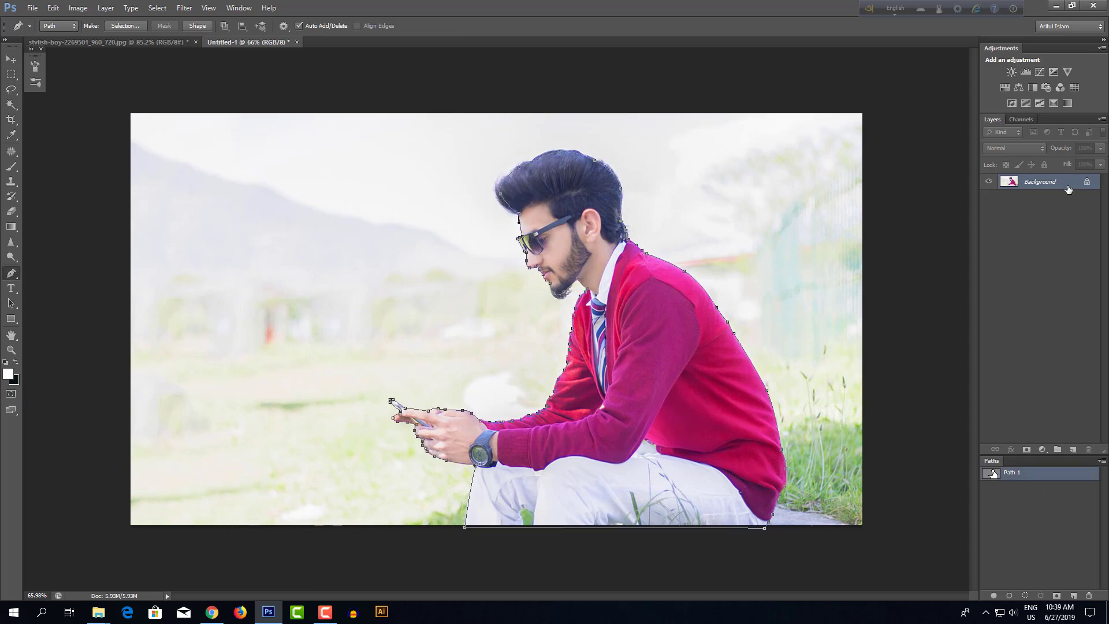
{"action": "left_click_drag", "start_coordinate": [1052, 182], "coordinate": [1073, 447]}
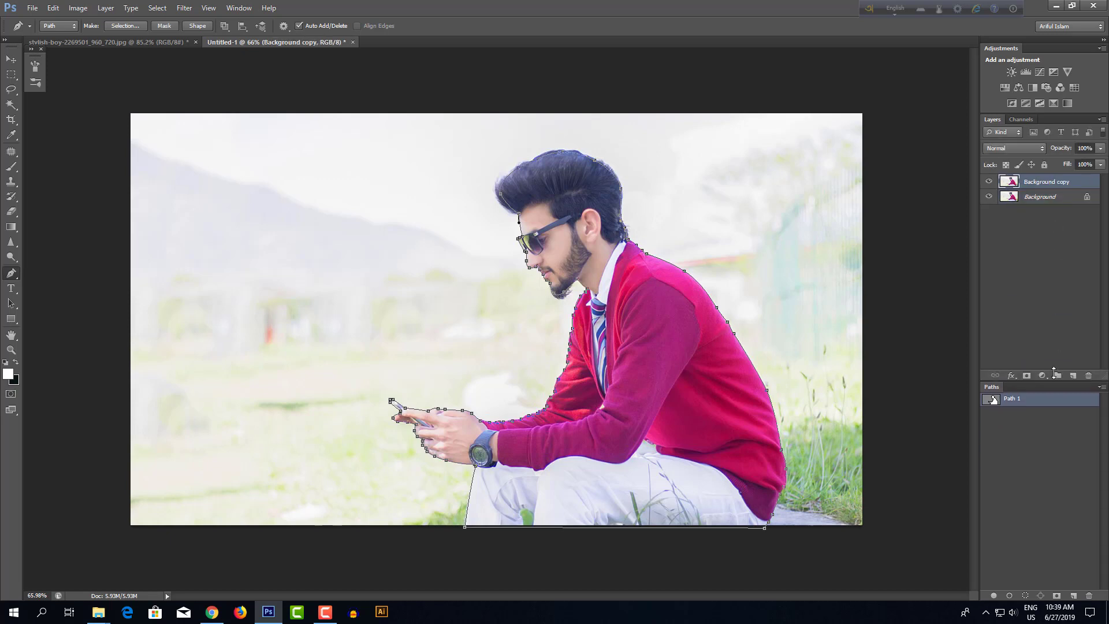
{"action": "left_click", "coordinate": [993, 395], "text": "ctrl"}
{"action": "left_click", "coordinate": [1028, 370]}
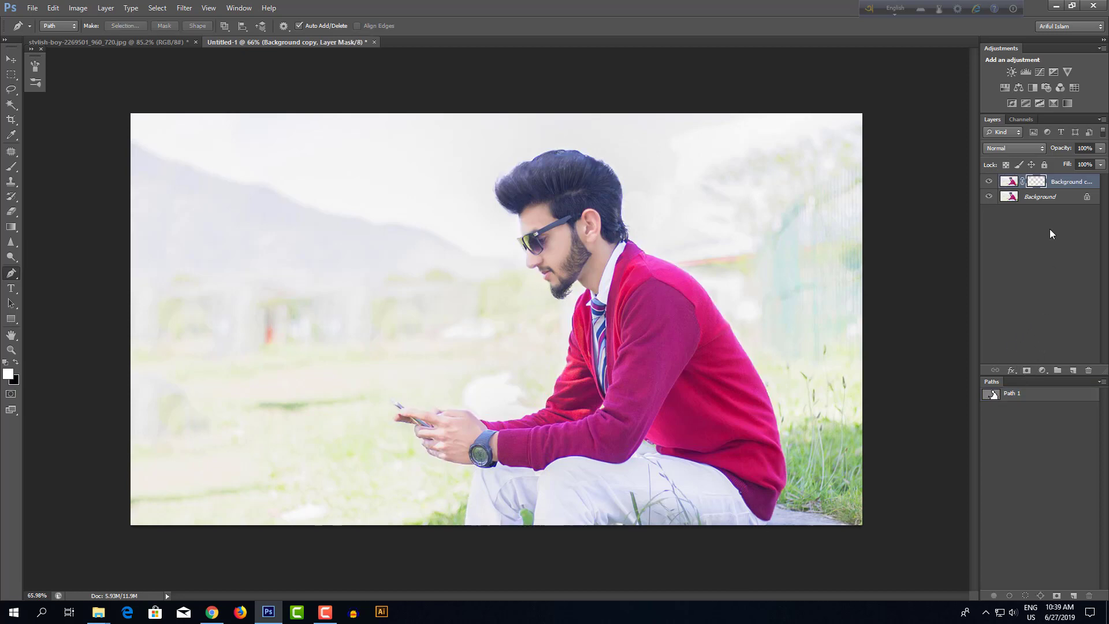
- Add a new layer directly above Background and fill it with the black background colour
{"action": "left_click", "coordinate": [1049, 199]}
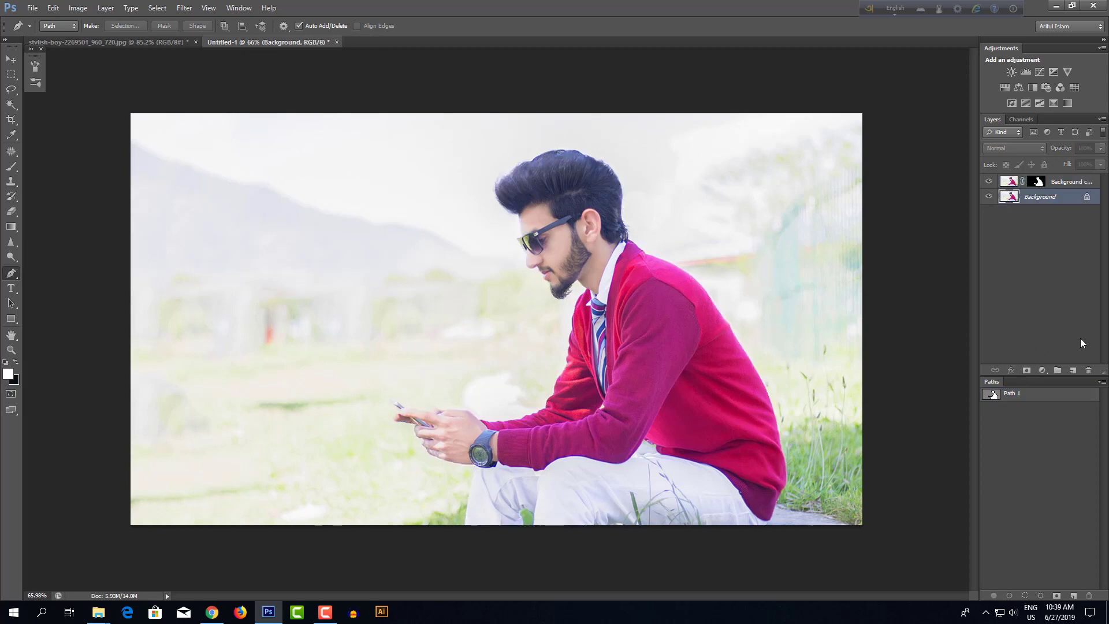
{"action": "left_click", "coordinate": [1071, 370]}
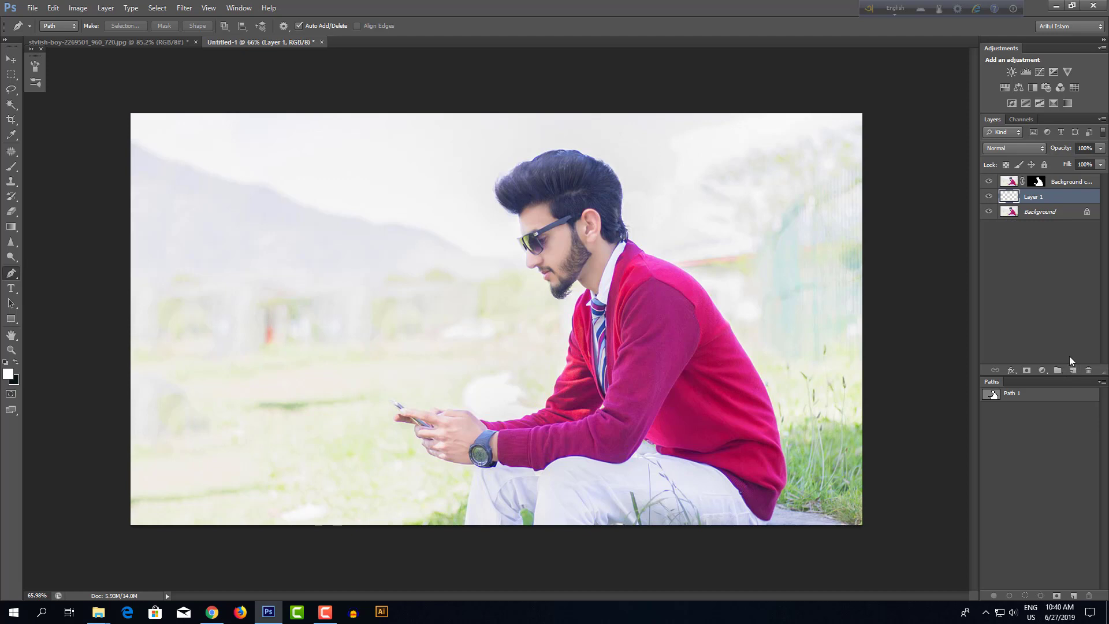
{"action": "key", "text": "alt+BackSpace"}
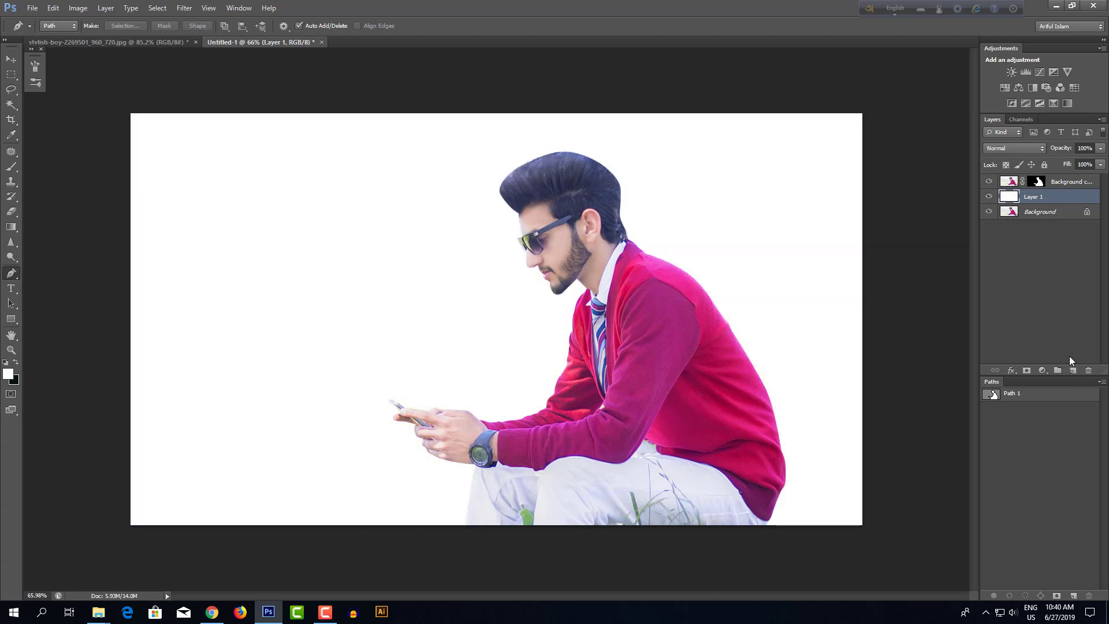
{"action": "key", "text": "ctrl+BackSpace"}
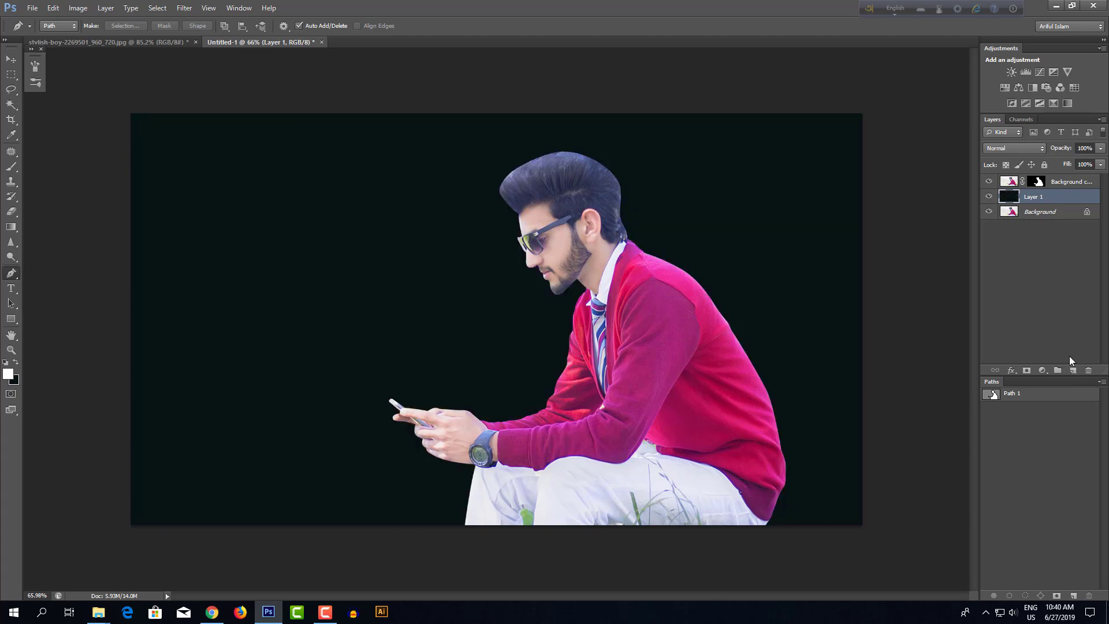
- Open Refine Mask for the cut-out layer's mask and brush the refine radius along the beard edge
{"action": "left_click", "coordinate": [1039, 182]}
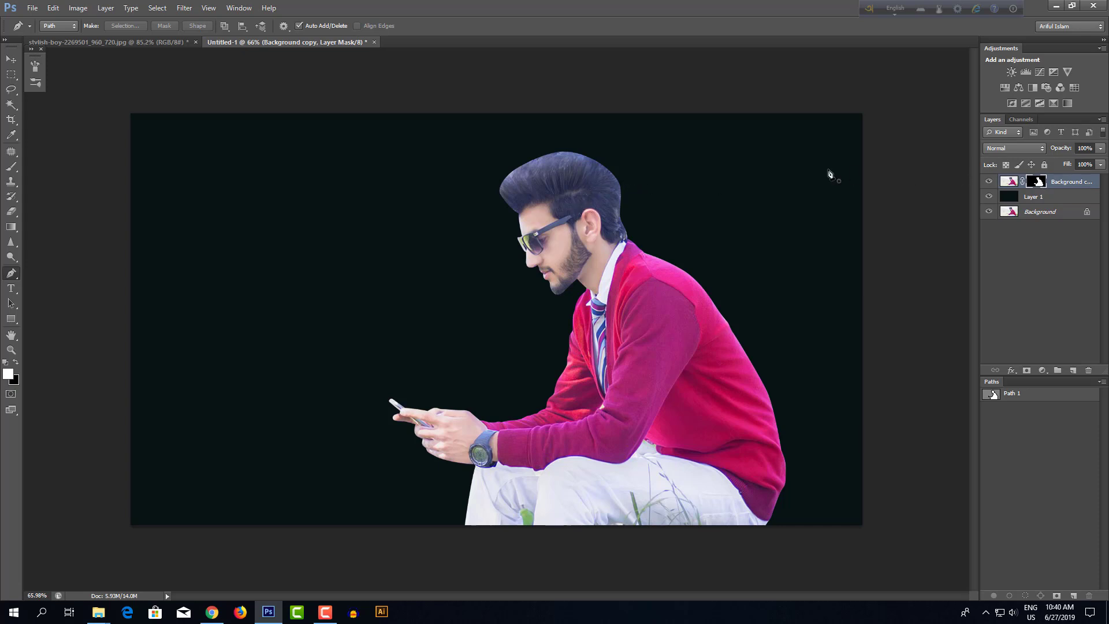
{"action": "left_click_drag", "start_coordinate": [651, 169], "coordinate": [670, 196]}
{"action": "left_click_drag", "start_coordinate": [635, 194], "coordinate": [579, 208]}
{"action": "key", "text": "ctrl+alt+r"}
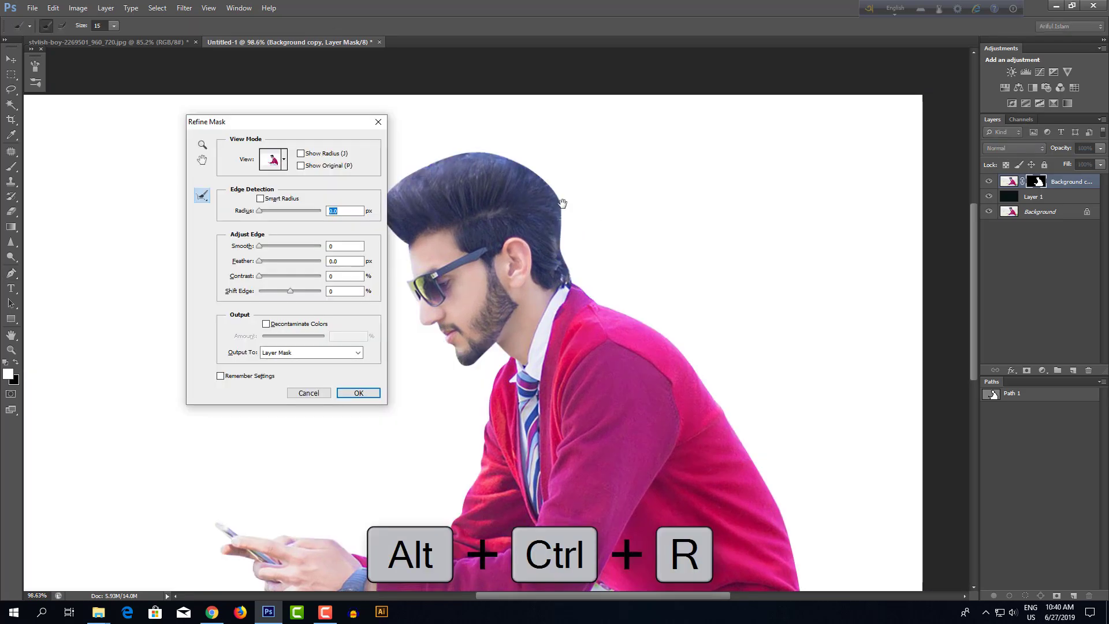
{"action": "left_click_drag", "start_coordinate": [562, 203], "coordinate": [634, 194]}
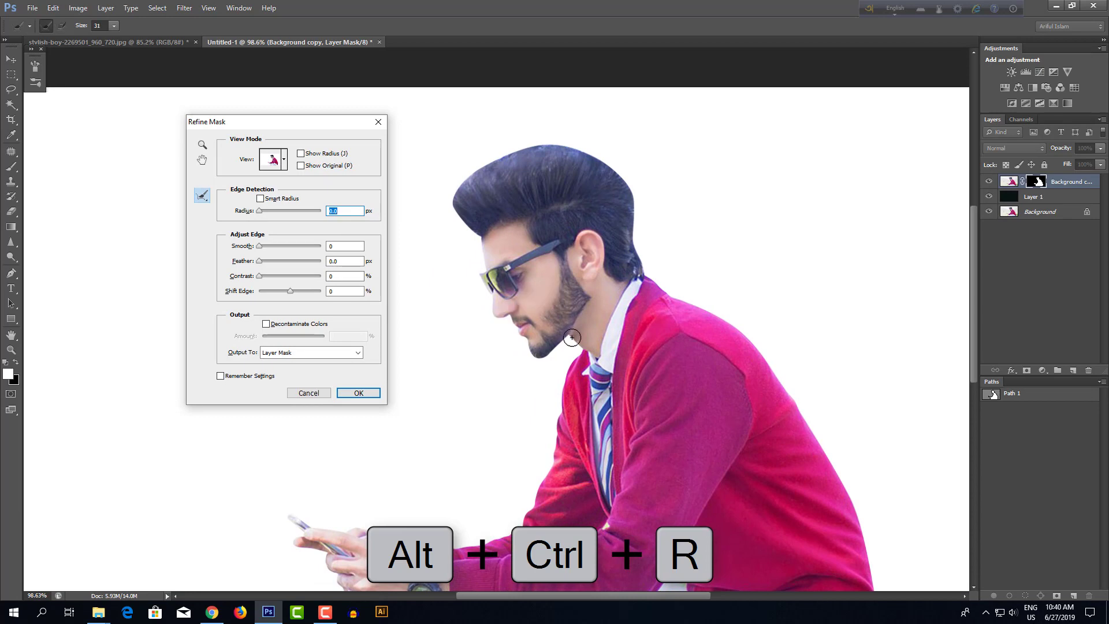
{"action": "mouse_move", "coordinate": [568, 344]}
{"action": "left_mouse_down"}
{"action": "mouse_move", "coordinate": [542, 356]}
{"action": "mouse_move", "coordinate": [528, 345]}
{"action": "mouse_move", "coordinate": [551, 354]}
{"action": "mouse_move", "coordinate": [535, 350]}
{"action": "left_mouse_up"}
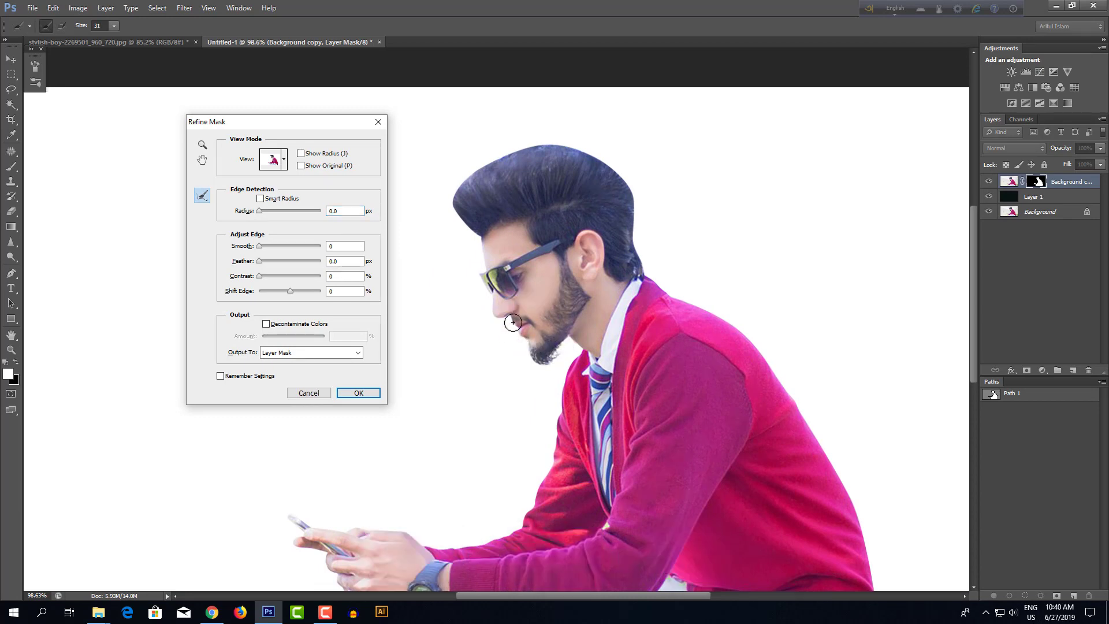
- Refine the mask around the hair outline with the radius brush, accept it, and apply the layer mask
{"action": "right_click", "coordinate": [512, 322], "text": "alt"}
{"action": "right_click", "coordinate": [458, 280], "text": "alt"}
{"action": "mouse_move", "coordinate": [475, 240]}
{"action": "left_mouse_down"}
{"action": "mouse_move", "coordinate": [451, 207]}
{"action": "mouse_move", "coordinate": [453, 187]}
{"action": "mouse_move", "coordinate": [468, 230]}
{"action": "mouse_move", "coordinate": [461, 181]}
{"action": "mouse_move", "coordinate": [531, 150]}
{"action": "mouse_move", "coordinate": [572, 146]}
{"action": "mouse_move", "coordinate": [621, 174]}
{"action": "mouse_move", "coordinate": [639, 273]}
{"action": "left_mouse_up"}
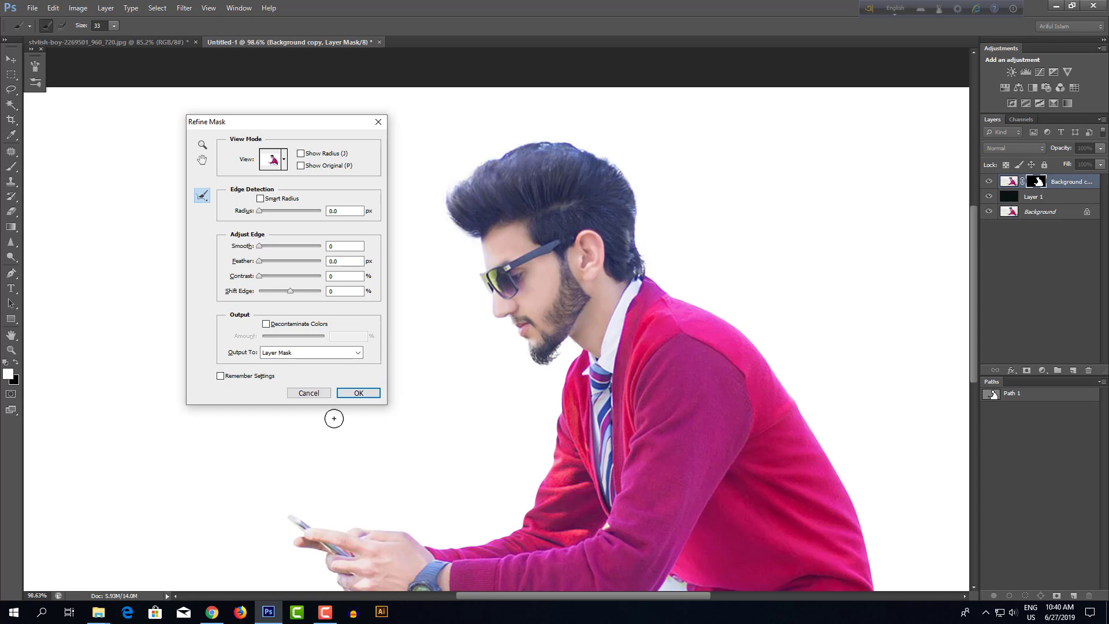
{"action": "left_click", "coordinate": [359, 393]}
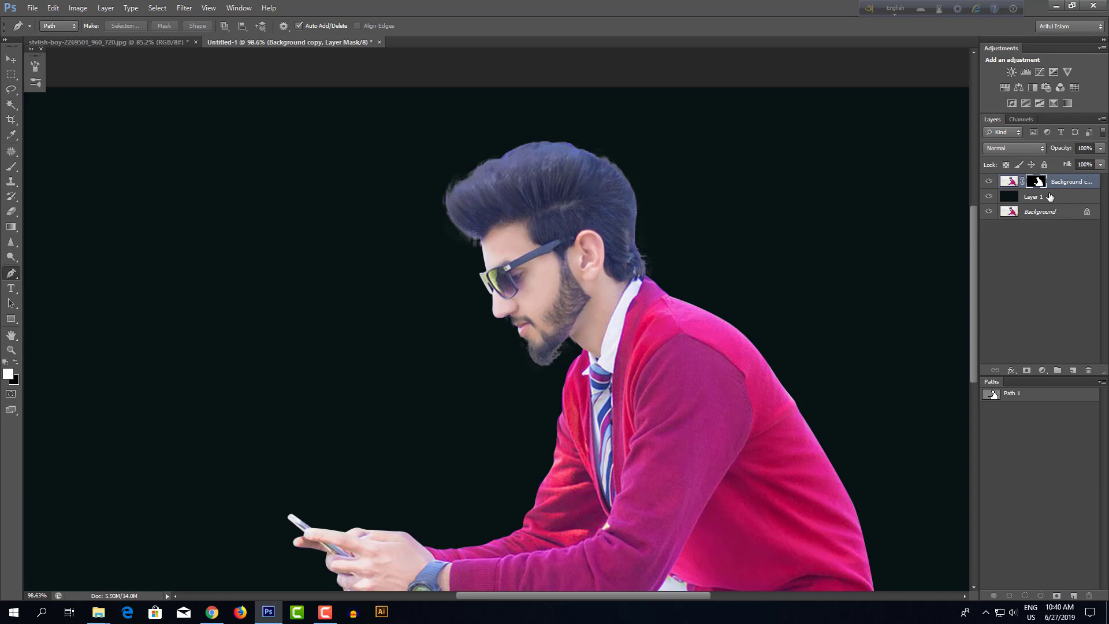
{"action": "right_click", "coordinate": [1039, 182]}
{"action": "left_click", "coordinate": [1017, 215]}
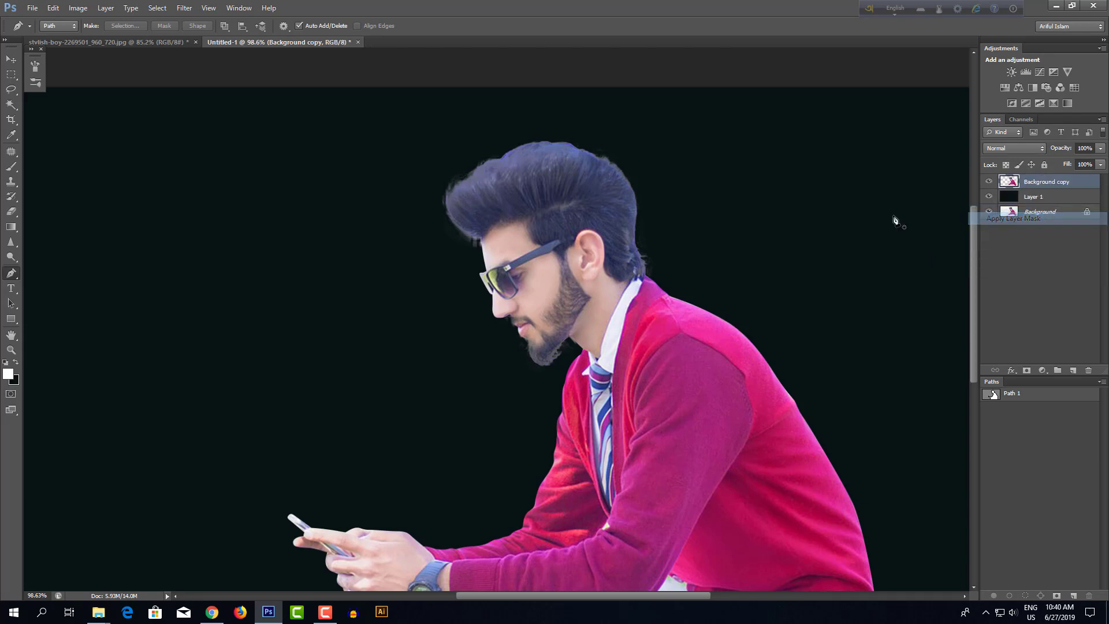
- Erase the light fringe around the beard and chin on the cut-out layer with a small soft eraser
{"action": "key", "text": "b"}
{"action": "scroll", "coordinate": [514, 283], "scroll_direction": "up", "scroll_amount": 4}
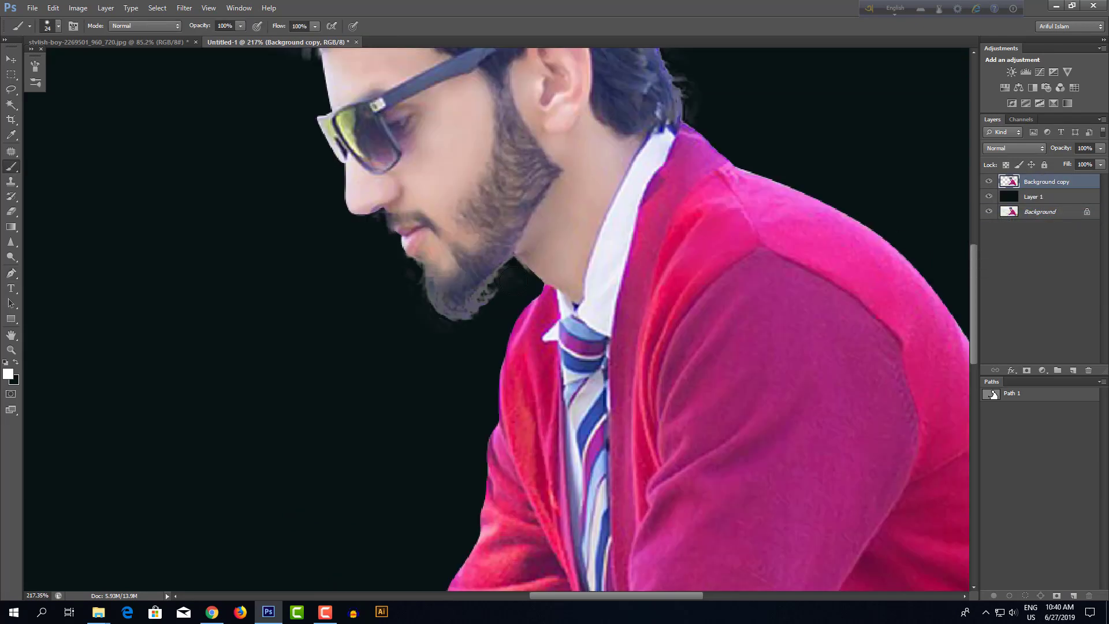
{"action": "left_click", "coordinate": [12, 210]}
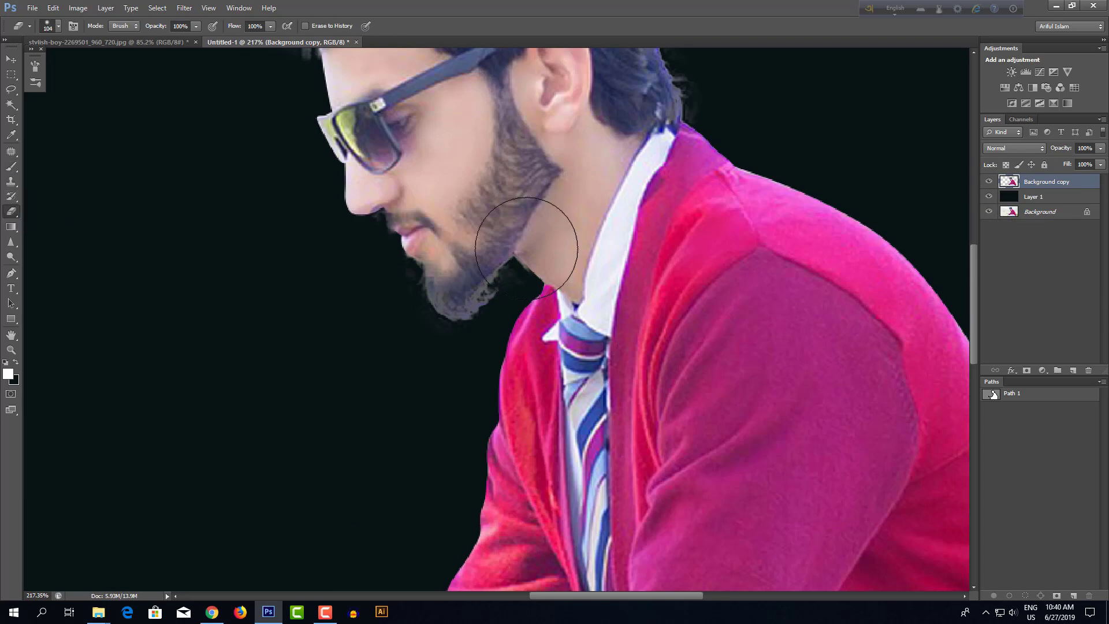
{"action": "mouse_move", "coordinate": [525, 248]}
{"action": "left_mouse_down"}
{"action": "mouse_move", "coordinate": [459, 253]}
{"action": "mouse_move", "coordinate": [469, 254]}
{"action": "left_mouse_up"}
{"action": "right_click", "coordinate": [507, 276]}
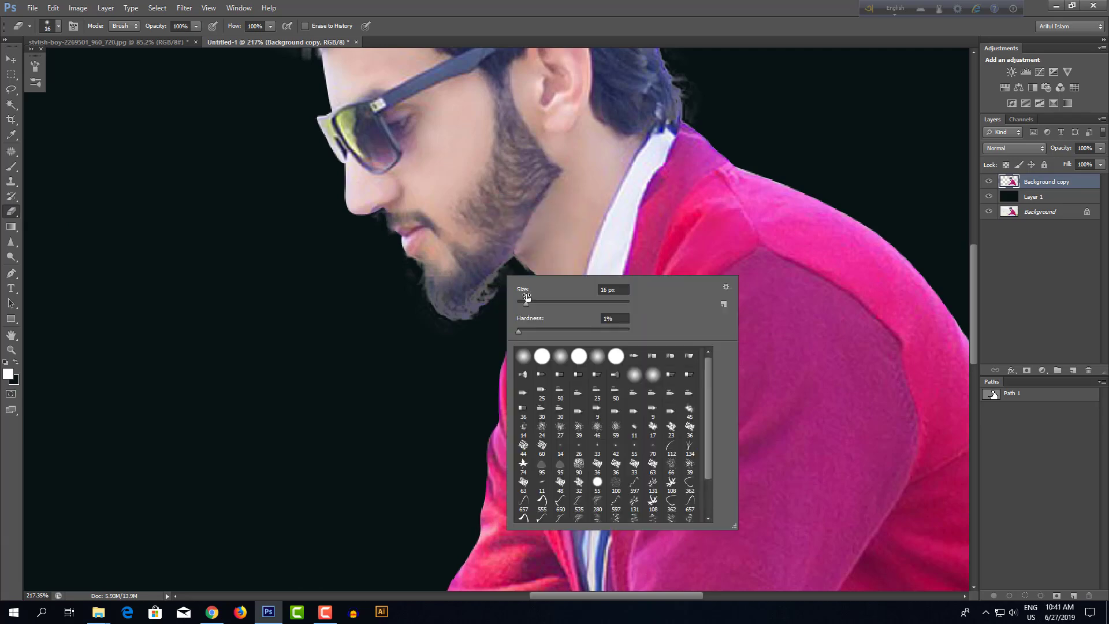
{"action": "left_click", "coordinate": [560, 328]}
{"action": "left_click", "coordinate": [483, 330]}
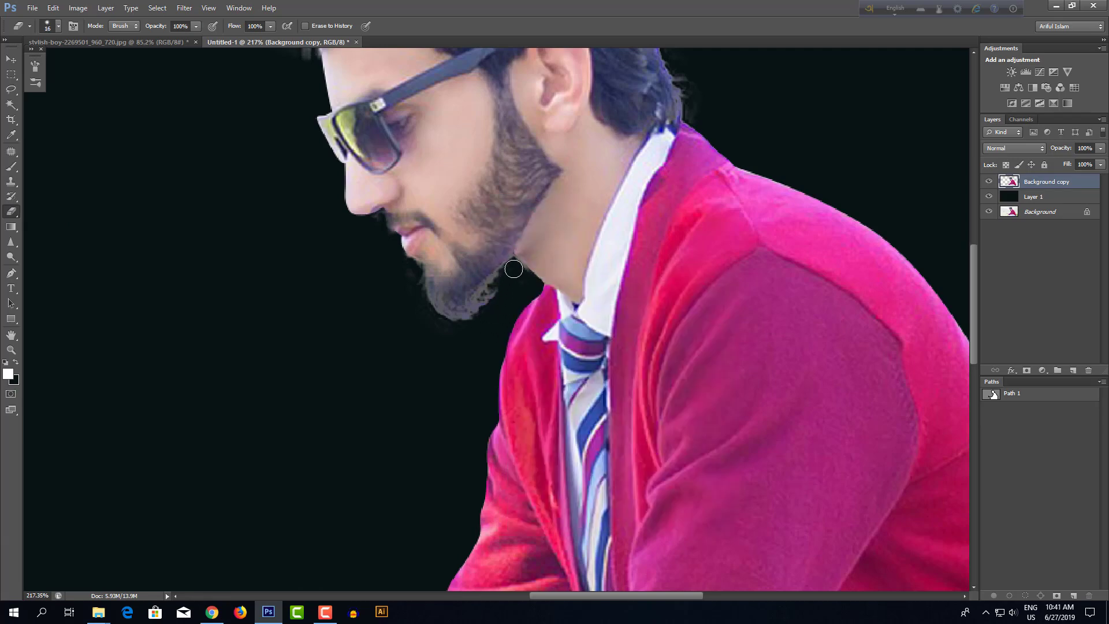
{"action": "right_click", "coordinate": [521, 278]}
{"action": "mouse_move", "coordinate": [476, 317]}
{"action": "left_mouse_down"}
{"action": "mouse_move", "coordinate": [428, 322]}
{"action": "mouse_move", "coordinate": [408, 272]}
{"action": "mouse_move", "coordinate": [382, 275]}
{"action": "mouse_move", "coordinate": [427, 320]}
{"action": "left_mouse_up"}
{"action": "right_click", "coordinate": [421, 272], "text": "alt"}
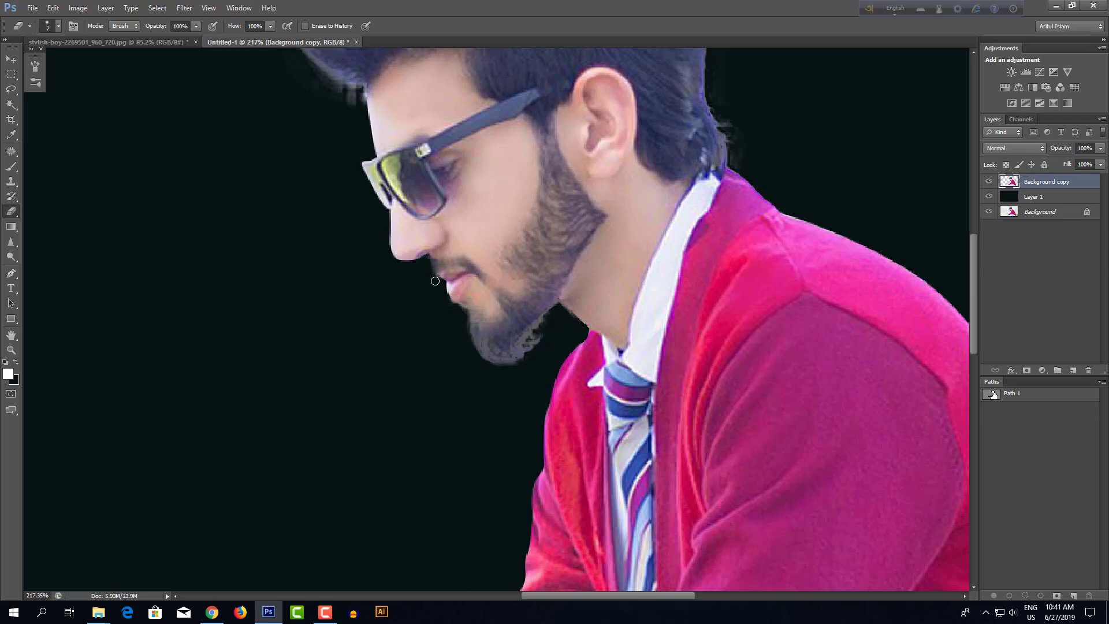
- Erase leftover background below the front of the hair and above the crown, enlarging the eraser to 45 px
{"action": "left_click_drag", "start_coordinate": [352, 155], "coordinate": [439, 365]}
{"action": "right_click", "coordinate": [383, 283], "text": "alt"}
{"action": "right_click", "coordinate": [383, 130], "text": "alt"}
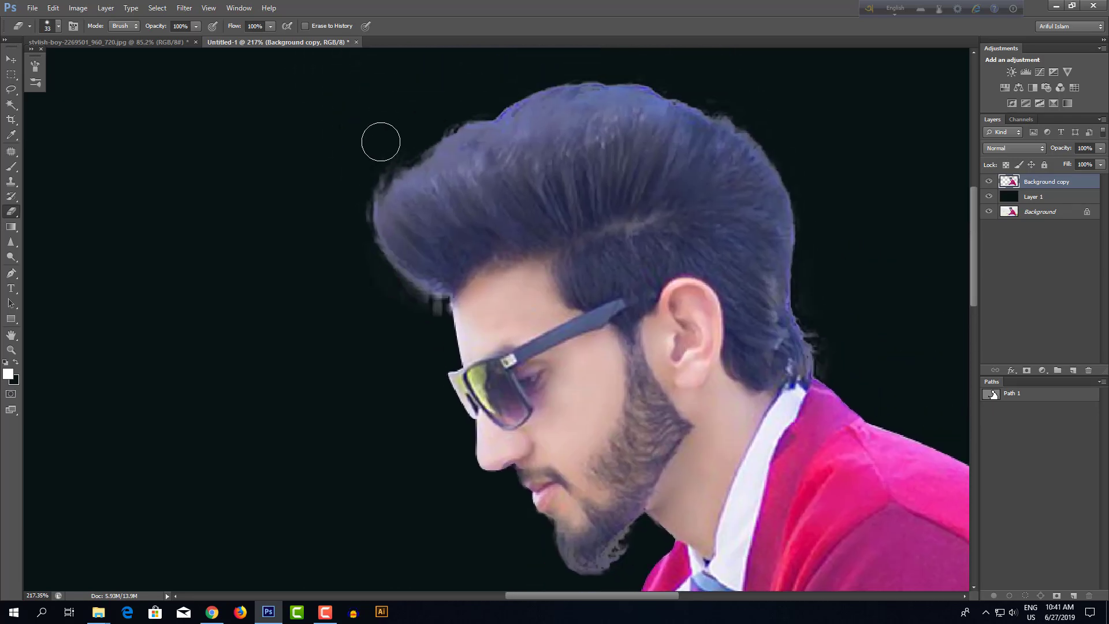
{"action": "mouse_move", "coordinate": [413, 313]}
{"action": "left_mouse_down"}
{"action": "mouse_move", "coordinate": [427, 317]}
{"action": "mouse_move", "coordinate": [415, 312]}
{"action": "left_mouse_up"}
{"action": "scroll", "coordinate": [360, 271], "scroll_direction": "down", "scroll_amount": 1}
{"action": "right_click", "coordinate": [427, 133], "text": "alt"}
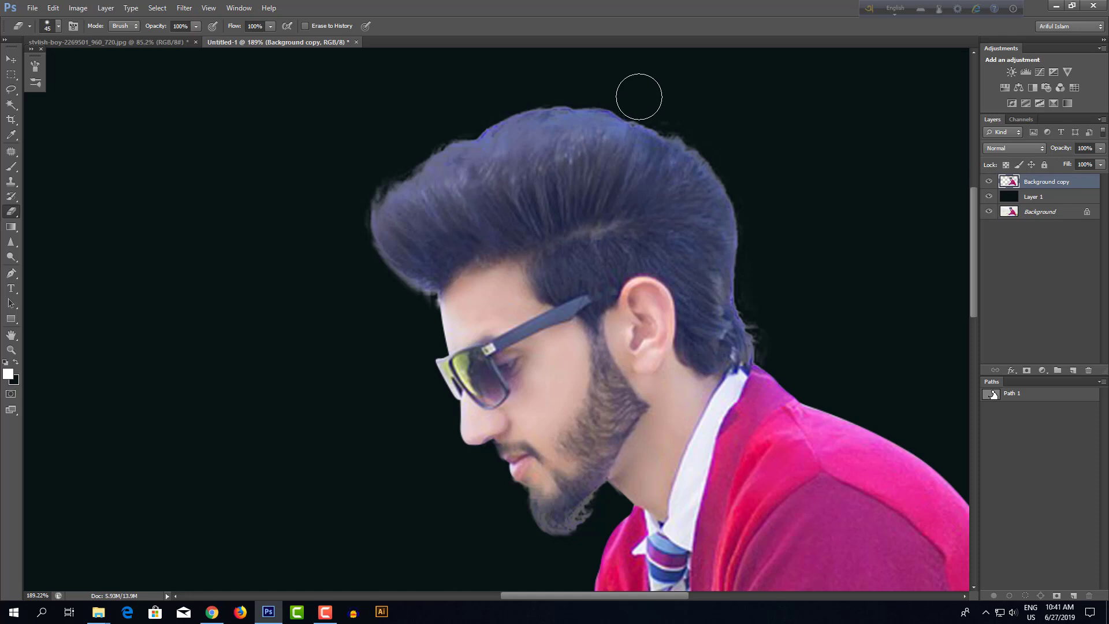
{"action": "mouse_move", "coordinate": [638, 97]}
{"action": "left_mouse_down"}
{"action": "mouse_move", "coordinate": [664, 102]}
{"action": "mouse_move", "coordinate": [750, 171]}
{"action": "left_mouse_up"}
- Erase the stray fringe along the back of the head down to the collar with the soft 45 px eraser
{"action": "left_click_drag", "start_coordinate": [722, 235], "coordinate": [583, 184]}
{"action": "right_click", "coordinate": [623, 194]}
{"action": "left_click", "coordinate": [714, 248]}
{"action": "left_click", "coordinate": [613, 118]}
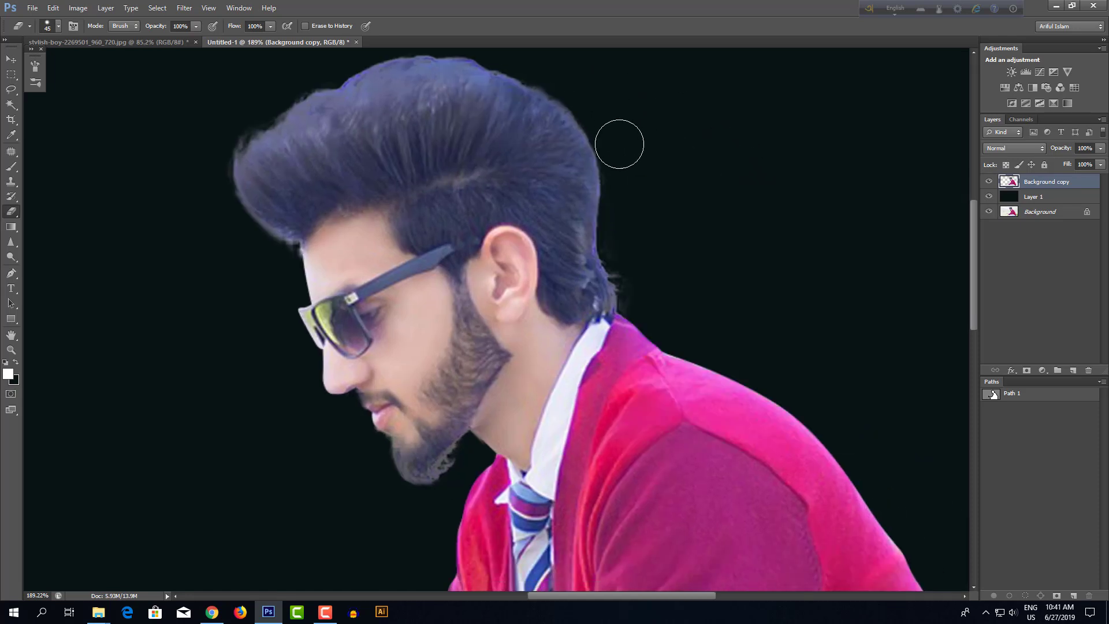
{"action": "mouse_move", "coordinate": [618, 145]}
{"action": "left_mouse_down"}
{"action": "mouse_move", "coordinate": [634, 256]}
{"action": "mouse_move", "coordinate": [625, 245]}
{"action": "mouse_move", "coordinate": [642, 299]}
{"action": "left_mouse_up"}
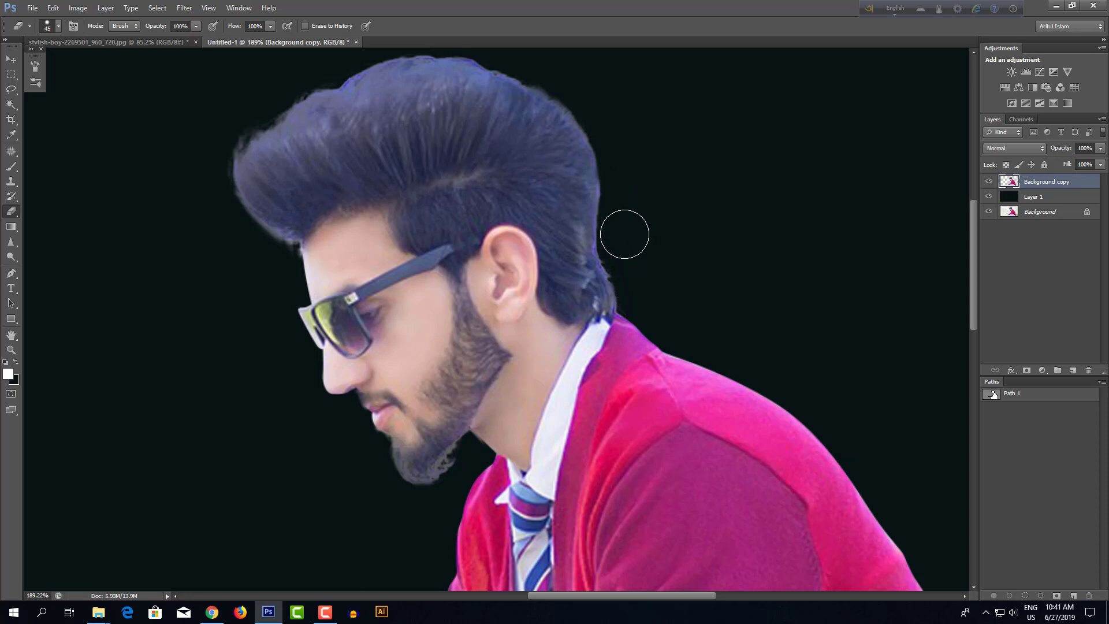
{"action": "left_click_drag", "start_coordinate": [618, 137], "coordinate": [624, 181]}
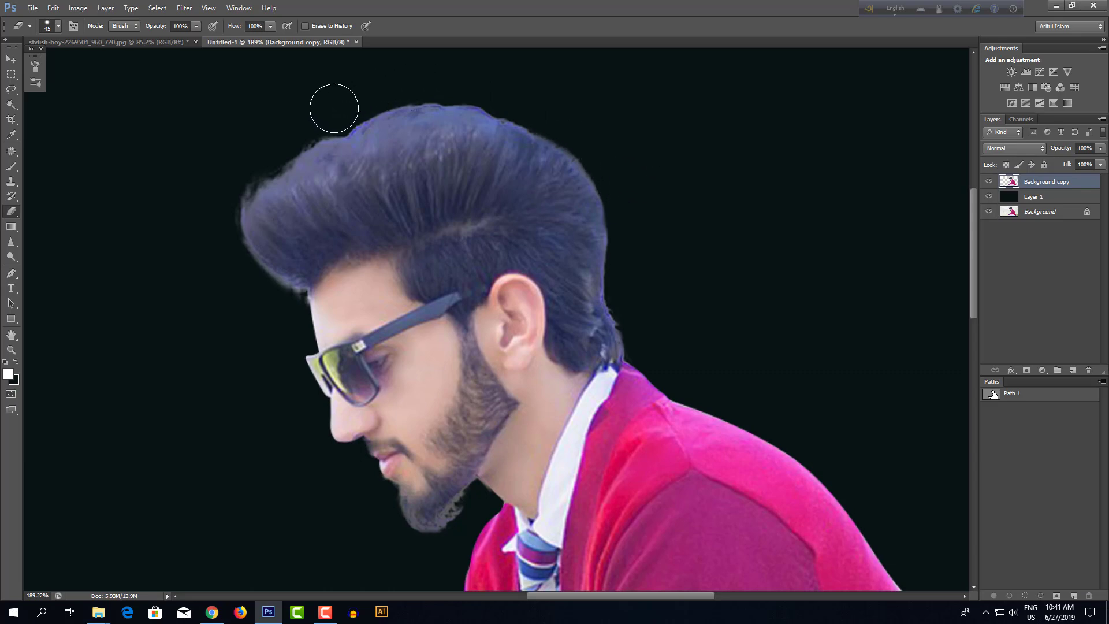
- Clean the front edge of the quiff, reducing the eraser to 16 px near the forehead
{"action": "mouse_move", "coordinate": [271, 142]}
{"action": "left_mouse_down"}
{"action": "mouse_move", "coordinate": [223, 198]}
{"action": "mouse_move", "coordinate": [218, 268]}
{"action": "mouse_move", "coordinate": [220, 250]}
{"action": "left_mouse_up"}
{"action": "left_click_drag", "start_coordinate": [296, 310], "coordinate": [265, 310], "text": "alt"}
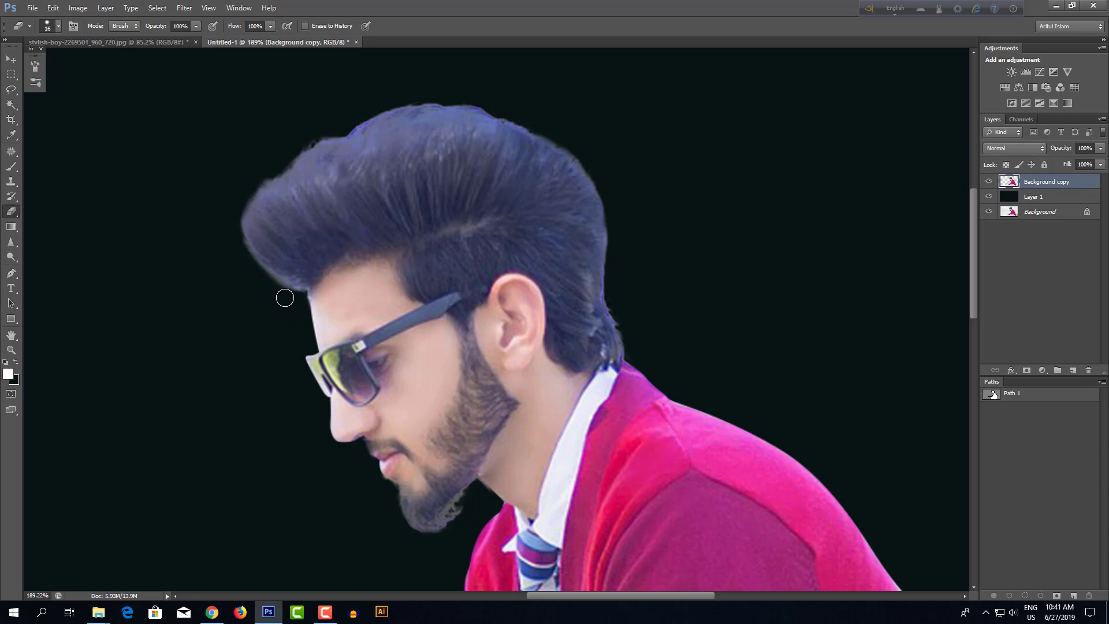
{"action": "scroll", "coordinate": [352, 273], "scroll_direction": "down", "scroll_amount": 3, "text": "alt"}
{"action": "left_click_drag", "start_coordinate": [392, 274], "coordinate": [378, 198]}
{"action": "scroll", "coordinate": [383, 208], "scroll_direction": "down", "scroll_amount": 3, "text": "alt"}
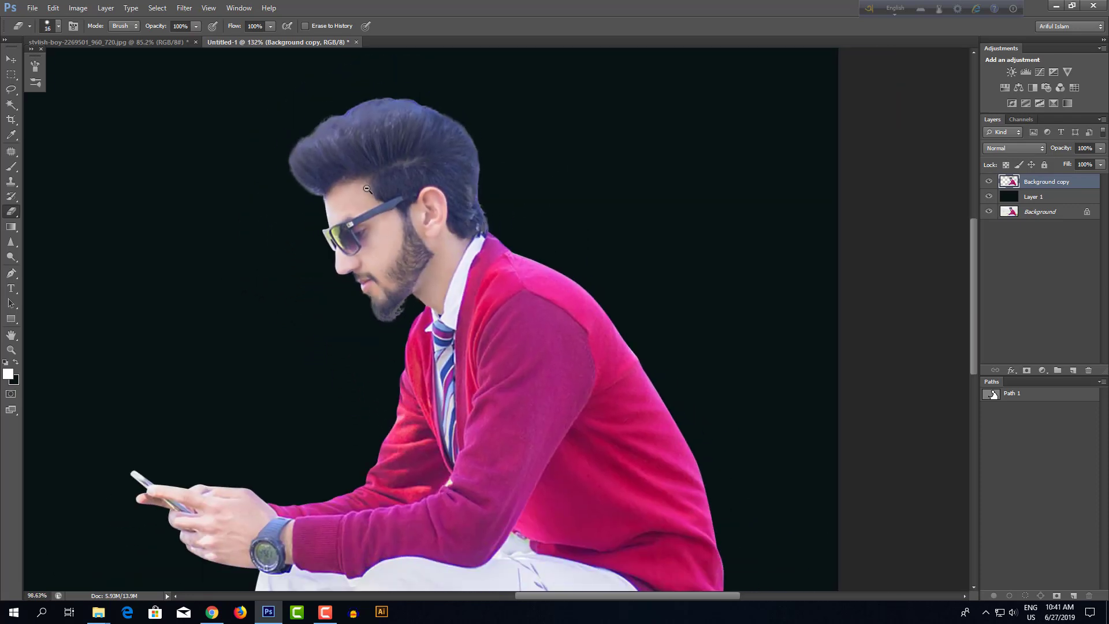
{"action": "left_click_drag", "start_coordinate": [460, 236], "coordinate": [465, 218]}
{"action": "scroll", "coordinate": [465, 217], "scroll_direction": "down", "scroll_amount": 3, "text": "alt"}
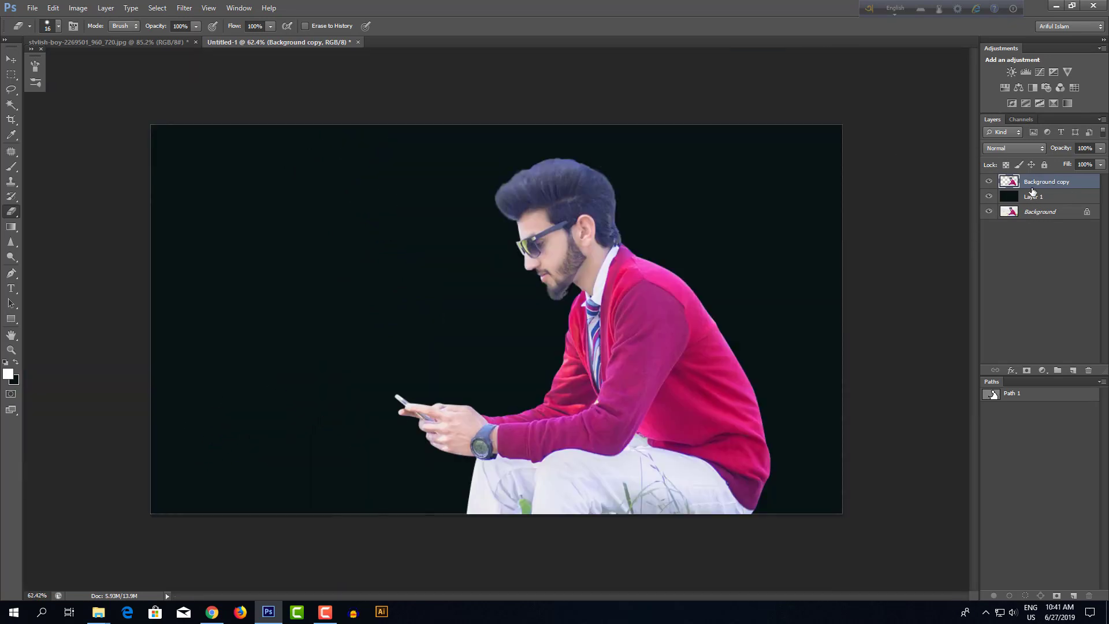
- Move the cut-out man horizontally to the middle of the canvas with Free Transform and commit the move
{"action": "key", "text": "ctrl+t"}
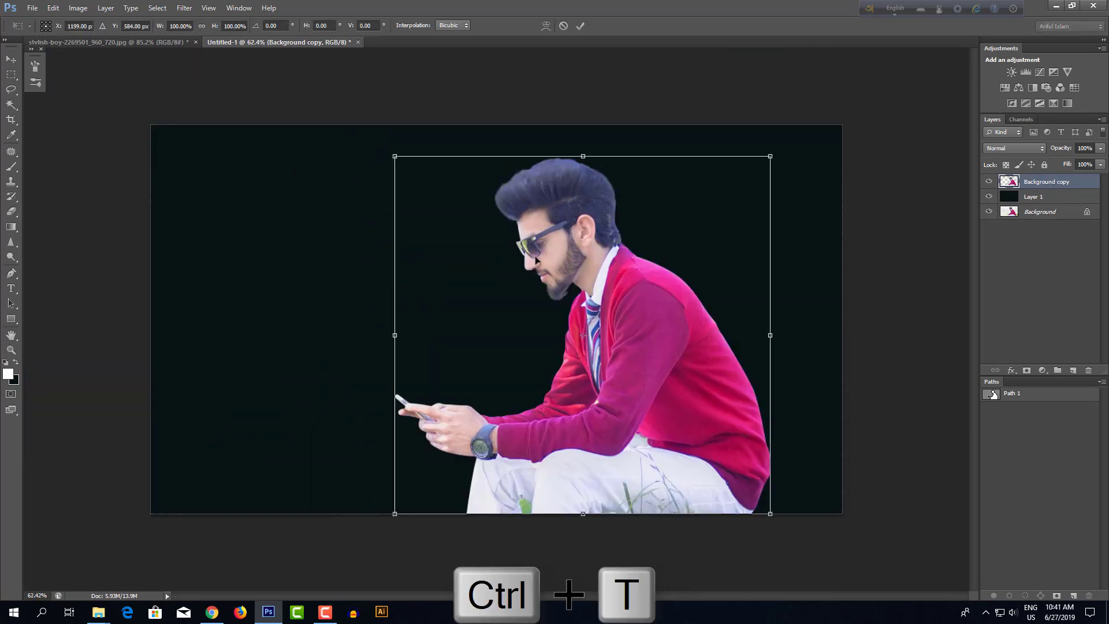
{"action": "mouse_move", "coordinate": [558, 294]}
{"action": "left_mouse_down"}
{"action": "mouse_move", "coordinate": [465, 295]}
{"action": "mouse_move", "coordinate": [475, 297]}
{"action": "left_mouse_up"}
{"action": "key", "text": "Return"}
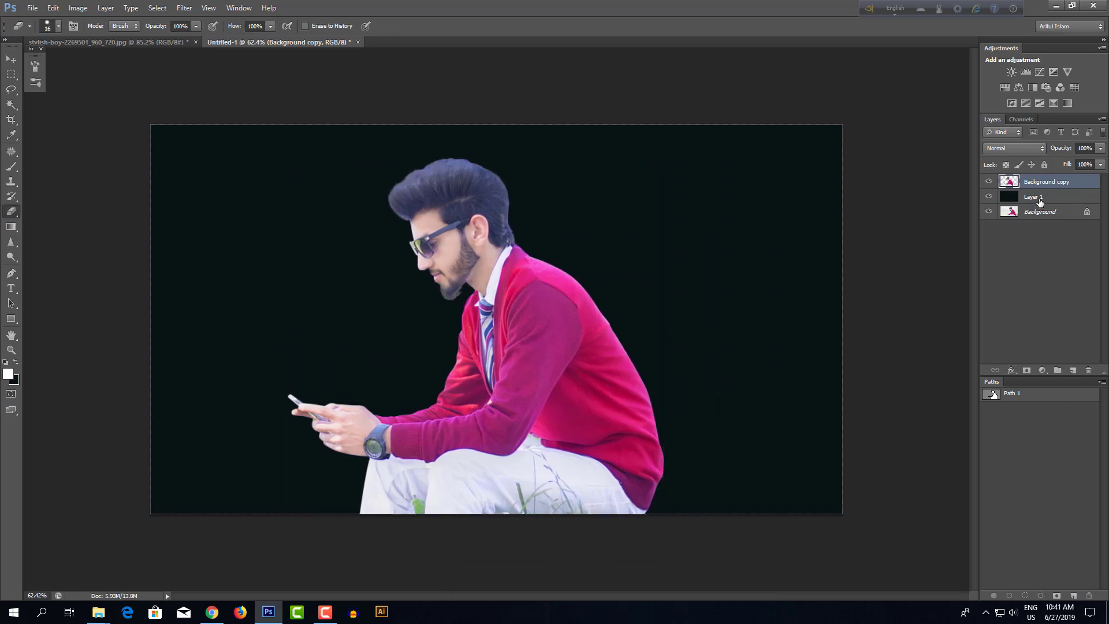
{"action": "key", "text": "Return"}
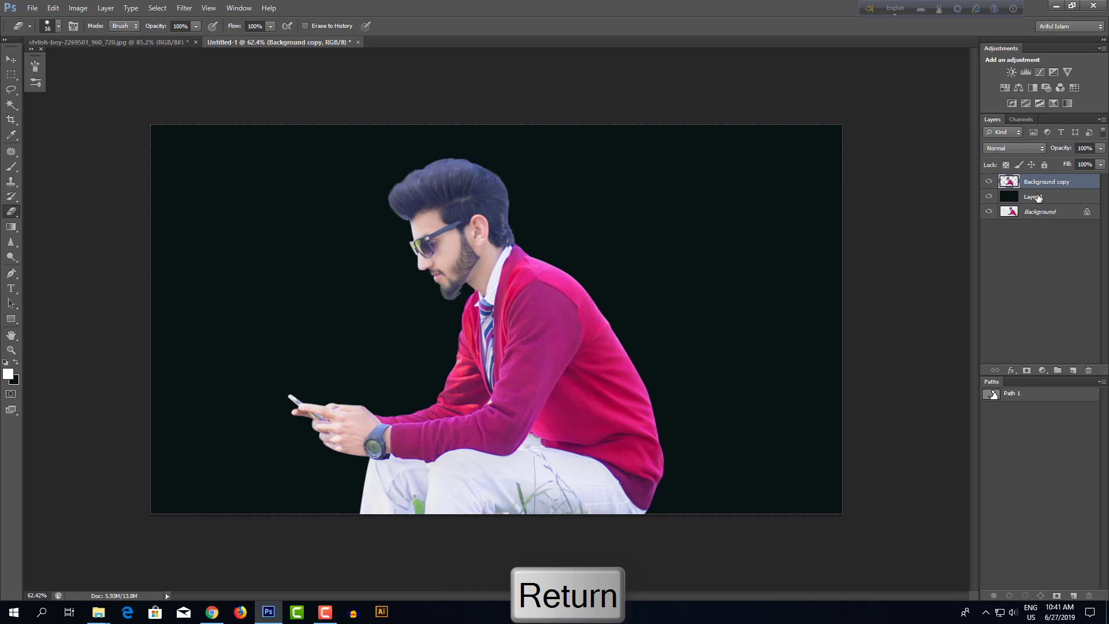
- Fill Layer 1 with the white foreground colour and duplicate the man's cut-out layer above it
{"action": "left_click", "coordinate": [1038, 198]}
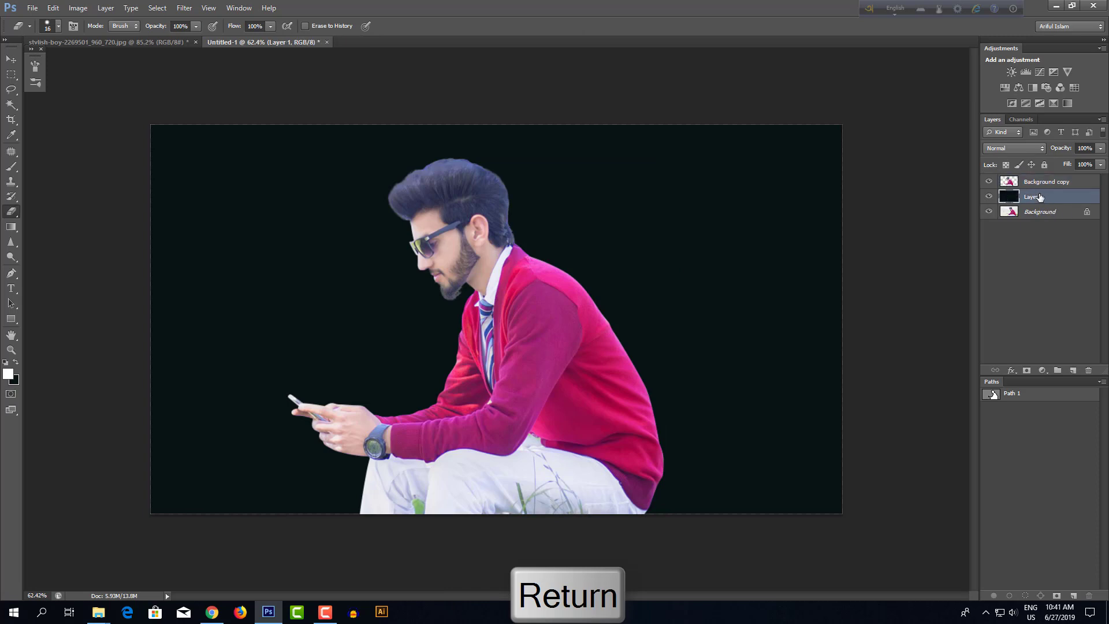
{"action": "key", "text": "alt+BackSpace"}
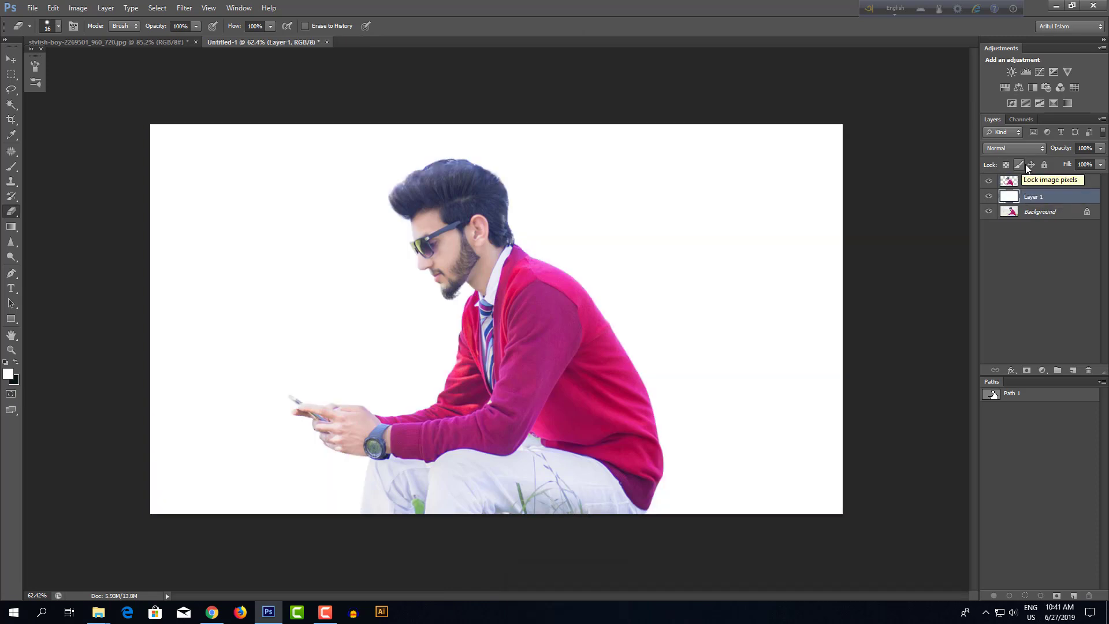
{"action": "left_click", "coordinate": [1028, 184]}
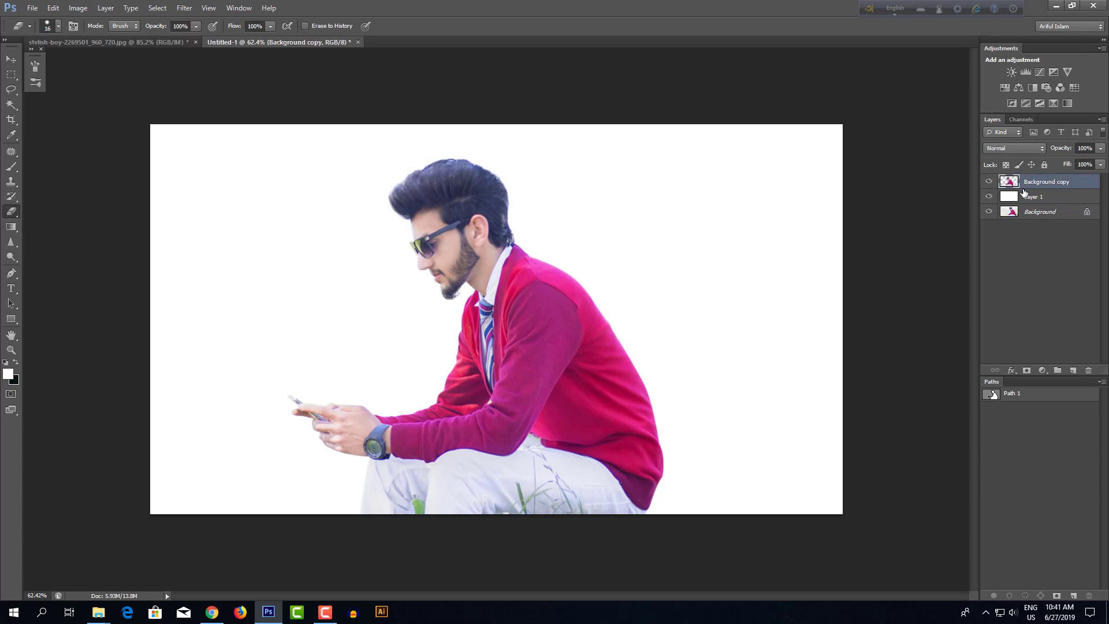
{"action": "key", "text": "ctrl+j"}
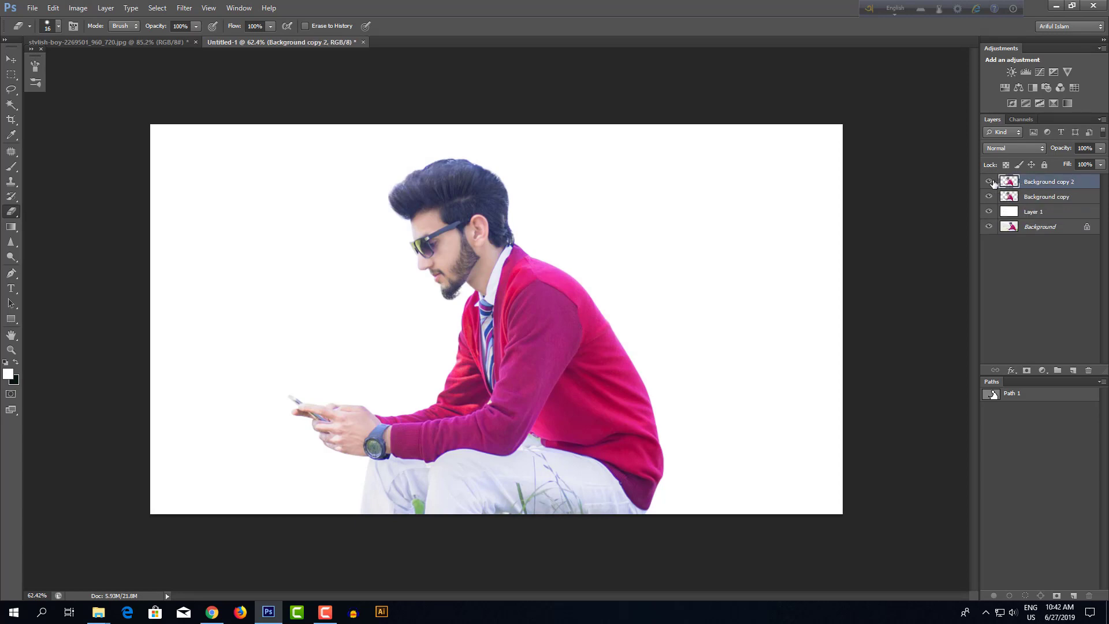
- Hide Background copy 2 and stretch the man's hair upward on Background copy with Liquify at brush size 353
{"action": "left_click", "coordinate": [989, 181]}
{"action": "left_click", "coordinate": [1037, 198]}
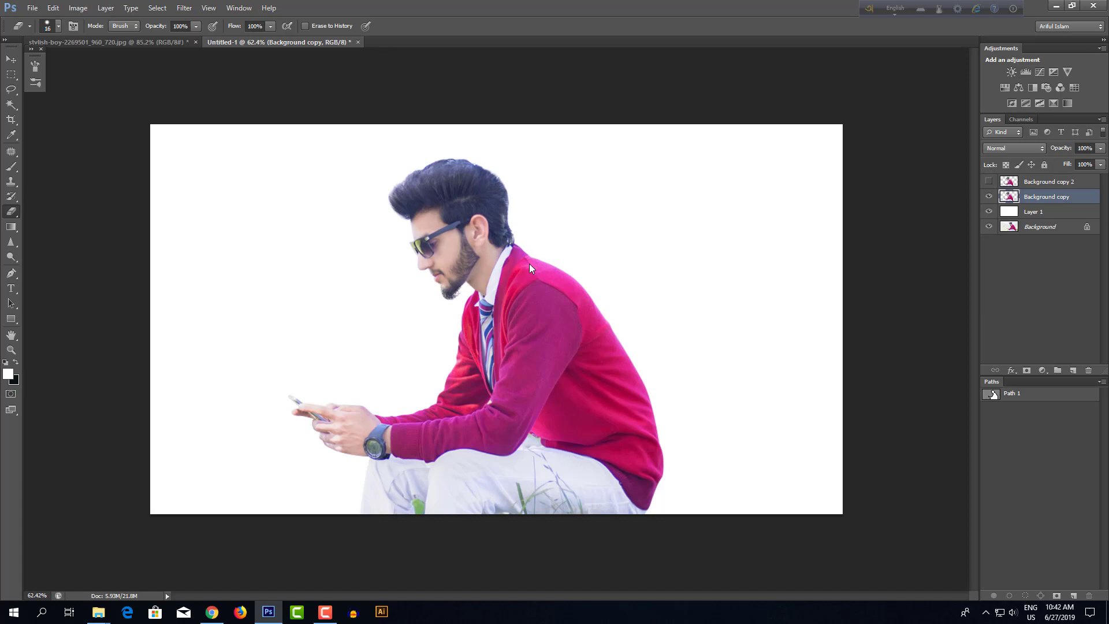
{"action": "key", "text": "ctrl+shift+x"}
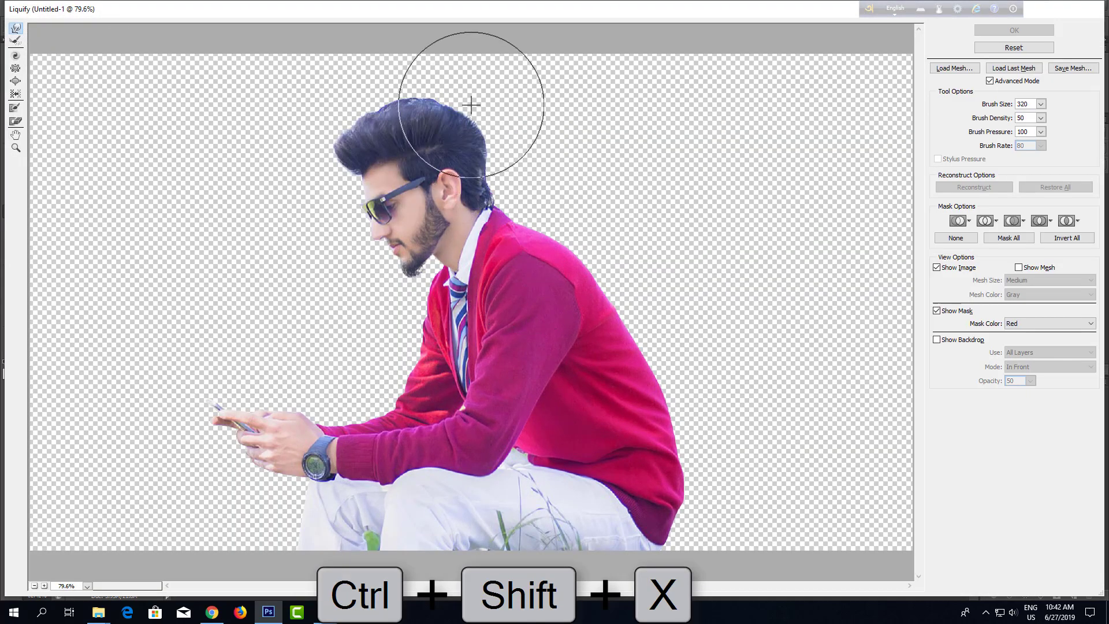
{"action": "key", "text": "]"}
{"action": "key", "text": "]"}
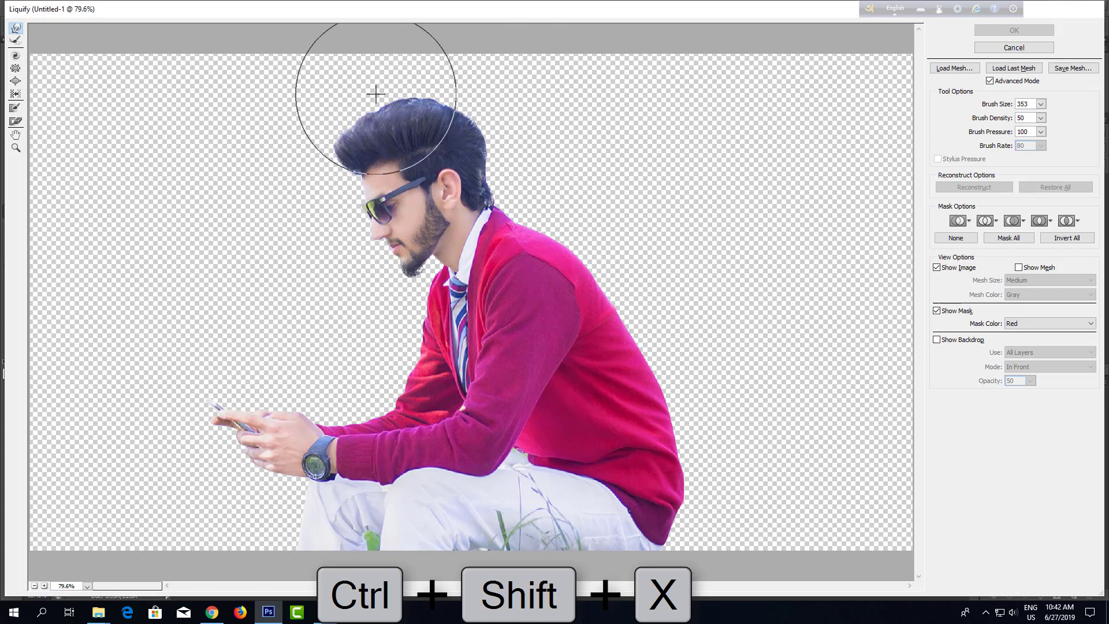
{"action": "mouse_move", "coordinate": [371, 95]}
{"action": "left_mouse_down"}
{"action": "mouse_move", "coordinate": [366, 47]}
{"action": "mouse_move", "coordinate": [475, 71]}
{"action": "mouse_move", "coordinate": [473, 91]}
{"action": "mouse_move", "coordinate": [517, 63]}
{"action": "left_mouse_up"}
- Enlarge the Liquify brush beyond 438 and push the back of the hair and collar outward behind the head
{"action": "key", "text": "]"}
{"action": "key", "text": "]"}
{"action": "key", "text": "]"}
{"action": "key", "text": "]"}
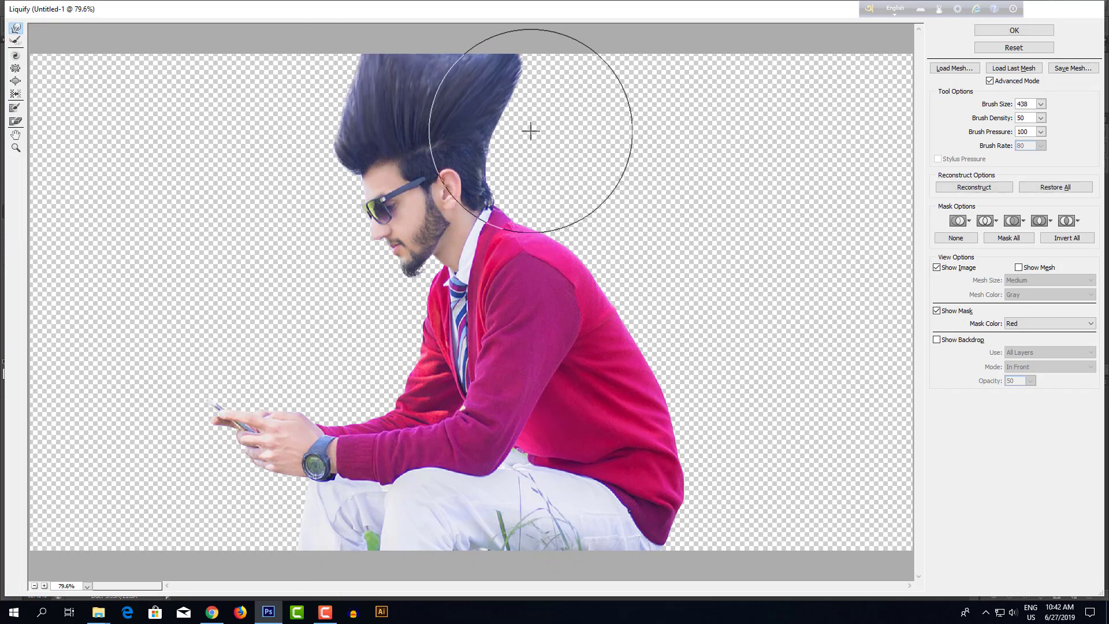
{"action": "key", "text": "]"}
{"action": "key", "text": "]"}
{"action": "left_click_drag", "start_coordinate": [515, 193], "coordinate": [648, 115]}
- Increase the Liquify brush size to 675 and pull the upper back of the jacket outward
{"action": "key", "text": "]"}
{"action": "key", "text": "]"}
{"action": "key", "text": "]"}
{"action": "key", "text": "]"}
{"action": "key", "text": "]"}
{"action": "key", "text": "]"}
{"action": "key", "text": "]"}
{"action": "key", "text": "]"}
{"action": "key", "text": "]"}
{"action": "key", "text": "]"}
{"action": "key", "text": "]"}
{"action": "left_click_drag", "start_coordinate": [614, 268], "coordinate": [672, 239]}
{"action": "key", "text": "ctrl+minus"}
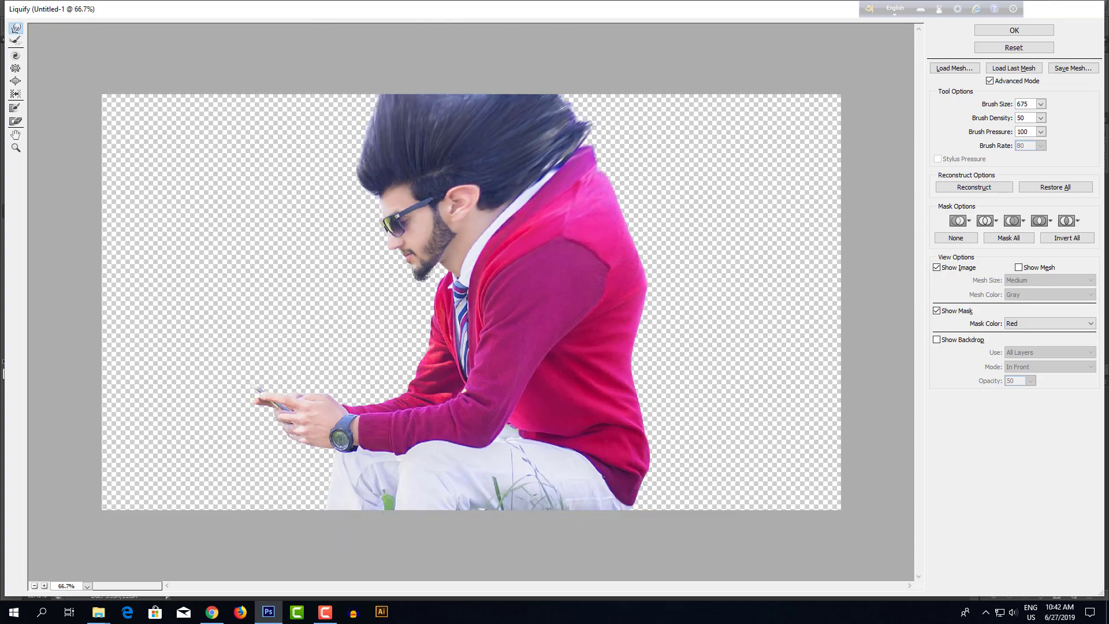
- Enlarge the Liquify brush further and stretch the jacket's back across to the canvas edge behind the man
{"action": "key", "text": "]"}
{"action": "key", "text": "]"}
{"action": "key", "text": "]"}
{"action": "key", "text": "]"}
{"action": "key", "text": "]"}
{"action": "key", "text": "]"}
{"action": "key", "text": "]"}
{"action": "key", "text": "]"}
{"action": "mouse_move", "coordinate": [678, 379]}
{"action": "left_mouse_down"}
{"action": "mouse_move", "coordinate": [713, 413]}
{"action": "mouse_move", "coordinate": [710, 446]}
{"action": "mouse_move", "coordinate": [742, 448]}
{"action": "mouse_move", "coordinate": [722, 481]}
{"action": "mouse_move", "coordinate": [812, 491]}
{"action": "left_mouse_up"}
{"action": "mouse_move", "coordinate": [692, 338]}
{"action": "left_mouse_down"}
{"action": "mouse_move", "coordinate": [744, 267]}
{"action": "mouse_move", "coordinate": [729, 285]}
{"action": "mouse_move", "coordinate": [852, 248]}
{"action": "mouse_move", "coordinate": [688, 174]}
{"action": "mouse_move", "coordinate": [699, 150]}
{"action": "mouse_move", "coordinate": [683, 112]}
{"action": "mouse_move", "coordinate": [641, 111]}
{"action": "mouse_move", "coordinate": [703, 80]}
{"action": "mouse_move", "coordinate": [844, 101]}
{"action": "mouse_move", "coordinate": [829, 167]}
{"action": "mouse_move", "coordinate": [904, 158]}
{"action": "mouse_move", "coordinate": [825, 332]}
{"action": "mouse_move", "coordinate": [870, 330]}
{"action": "mouse_move", "coordinate": [836, 512]}
{"action": "mouse_move", "coordinate": [824, 517]}
{"action": "mouse_move", "coordinate": [849, 522]}
{"action": "mouse_move", "coordinate": [792, 516]}
{"action": "mouse_move", "coordinate": [819, 528]}
{"action": "mouse_move", "coordinate": [861, 379]}
{"action": "mouse_move", "coordinate": [897, 360]}
{"action": "mouse_move", "coordinate": [882, 279]}
{"action": "left_mouse_up"}
- Reduce the Liquify brush and push the jacket's shoulder area beside the collar slightly outward
{"action": "key", "text": "bracketleft"}
{"action": "key", "text": "bracketleft"}
{"action": "key", "text": "bracketleft"}
{"action": "key", "text": "bracketleft"}
{"action": "key", "text": "bracketleft"}
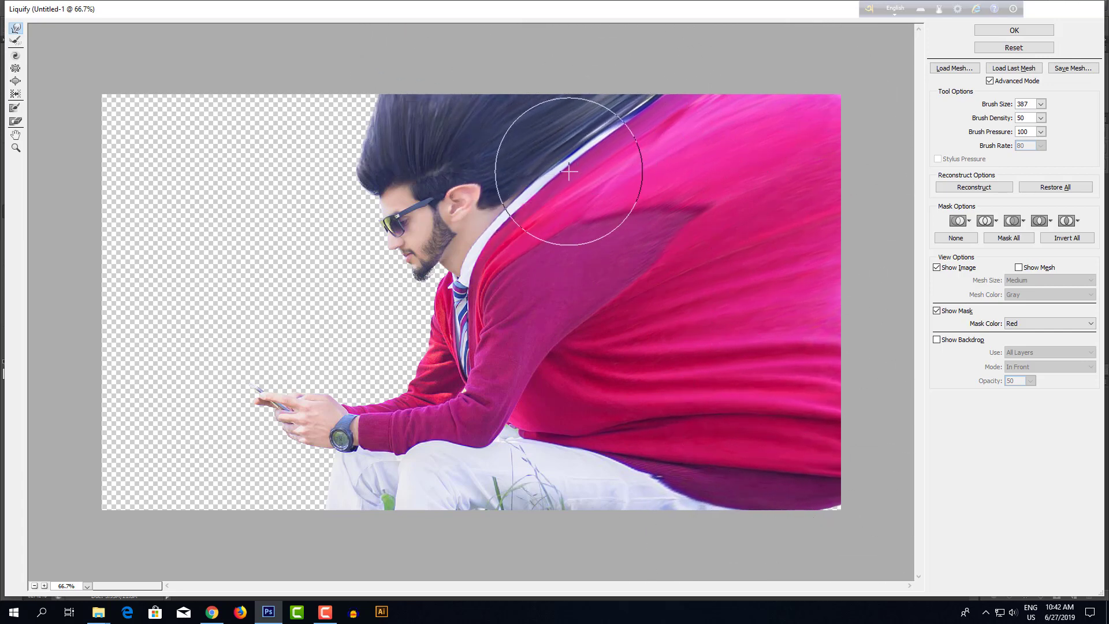
{"action": "key", "text": "bracketleft"}
{"action": "key", "text": "bracketleft"}
{"action": "key", "text": "bracketleft"}
{"action": "left_click_drag", "start_coordinate": [527, 168], "coordinate": [595, 186]}
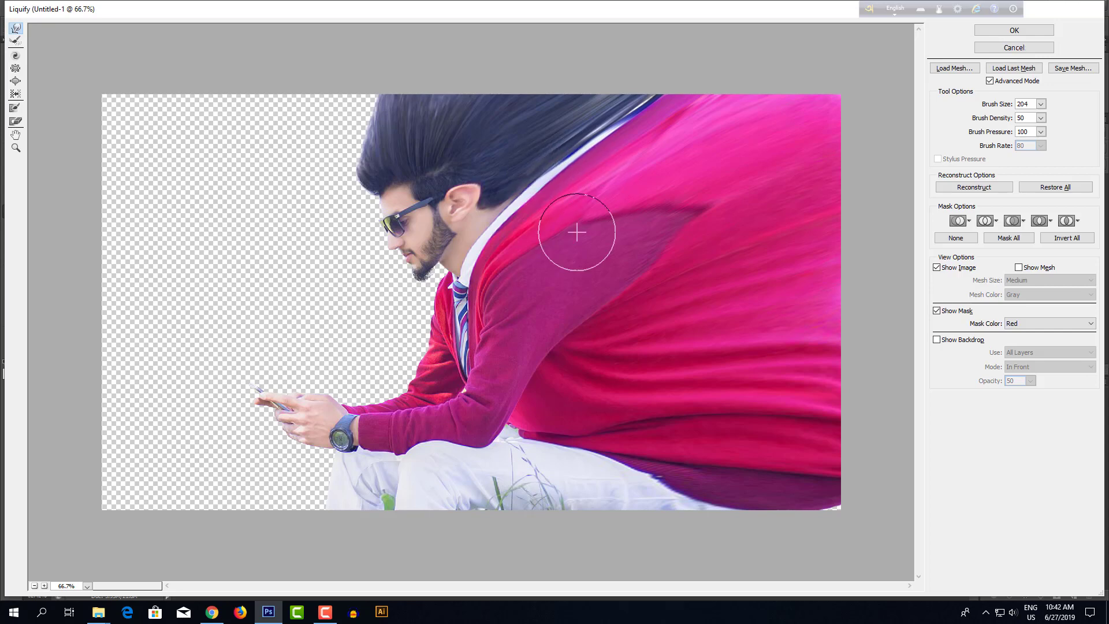
- Push the dark sleeve area up and outward with a 378 Liquify brush, and apply the distortion
{"action": "key", "text": "bracketright"}
{"action": "key", "text": "bracketright"}
{"action": "key", "text": "bracketright"}
{"action": "left_click_drag", "start_coordinate": [681, 186], "coordinate": [782, 144]}
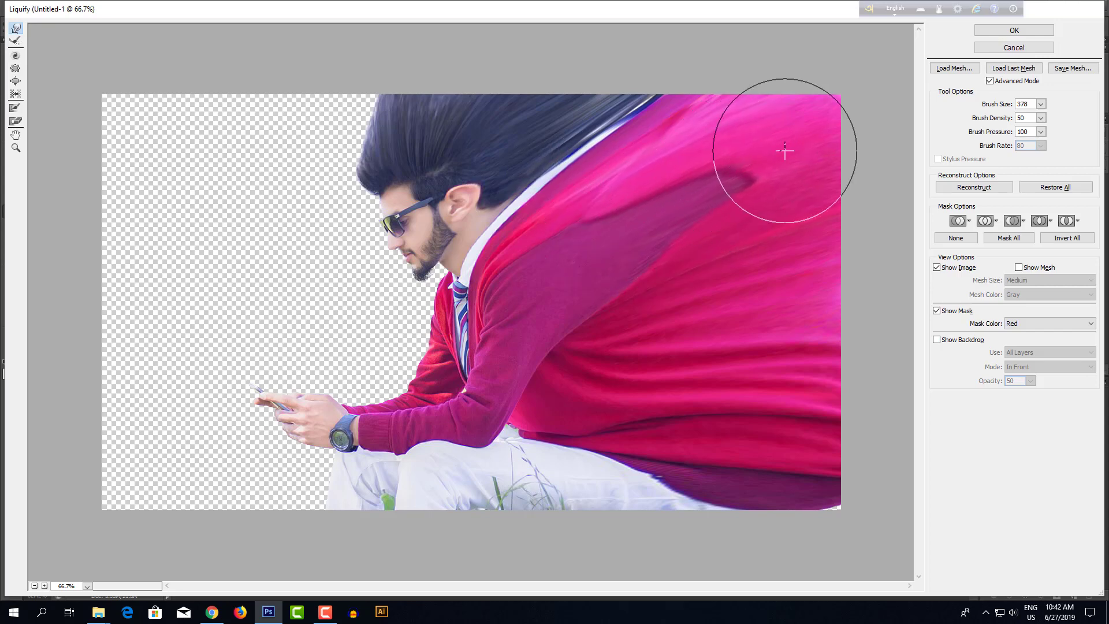
{"action": "key", "text": "bracketleft"}
{"action": "key", "text": "bracketleft"}
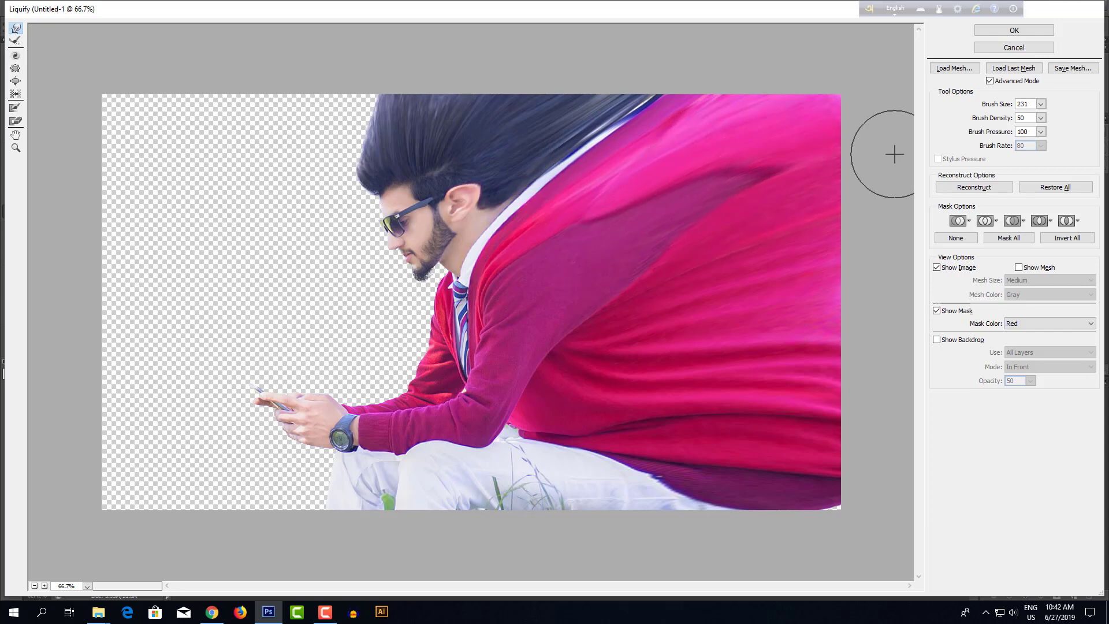
{"action": "left_click", "coordinate": [1005, 30]}
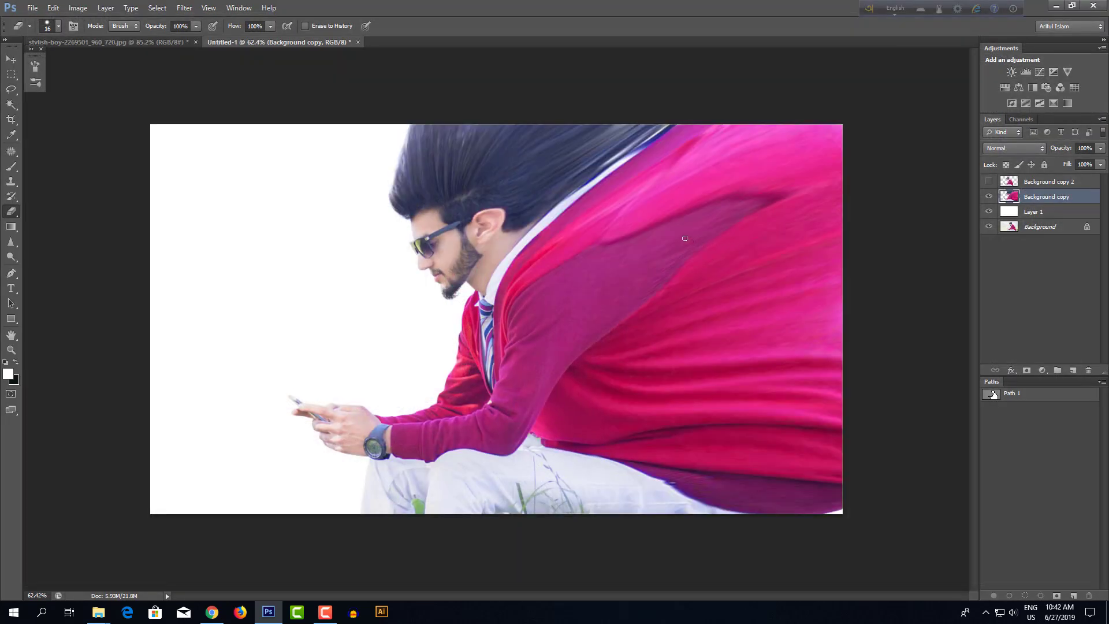
- Patch over the stretched white collar strip between hair and jacket using nearby jacket texture, and deselect
{"action": "scroll", "coordinate": [527, 261], "scroll_direction": "up", "scroll_amount": 3}
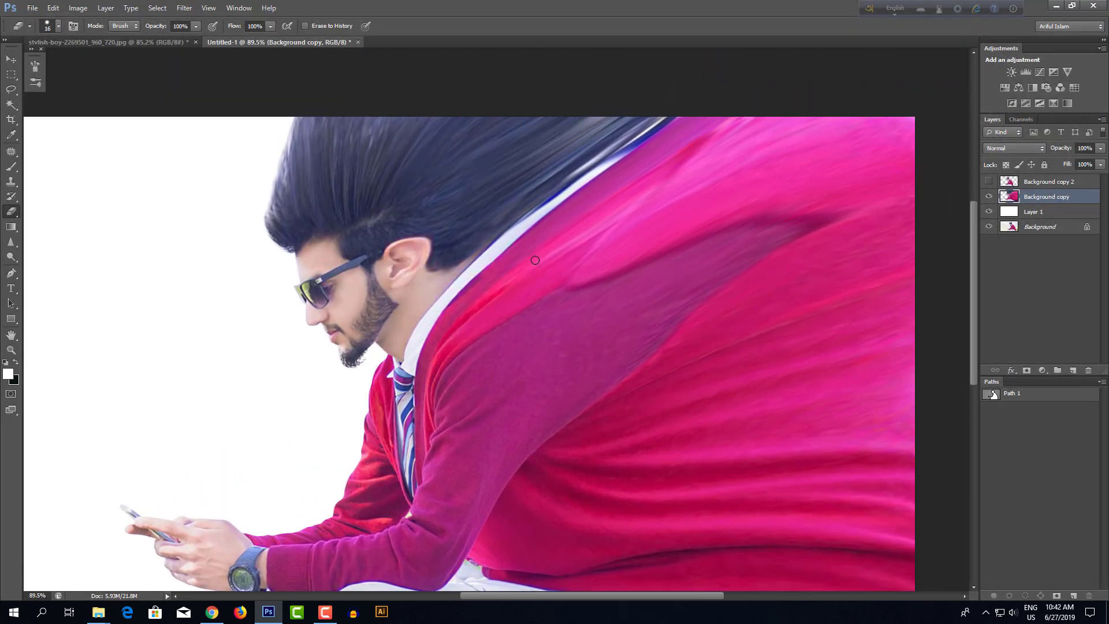
{"action": "key", "text": "j"}
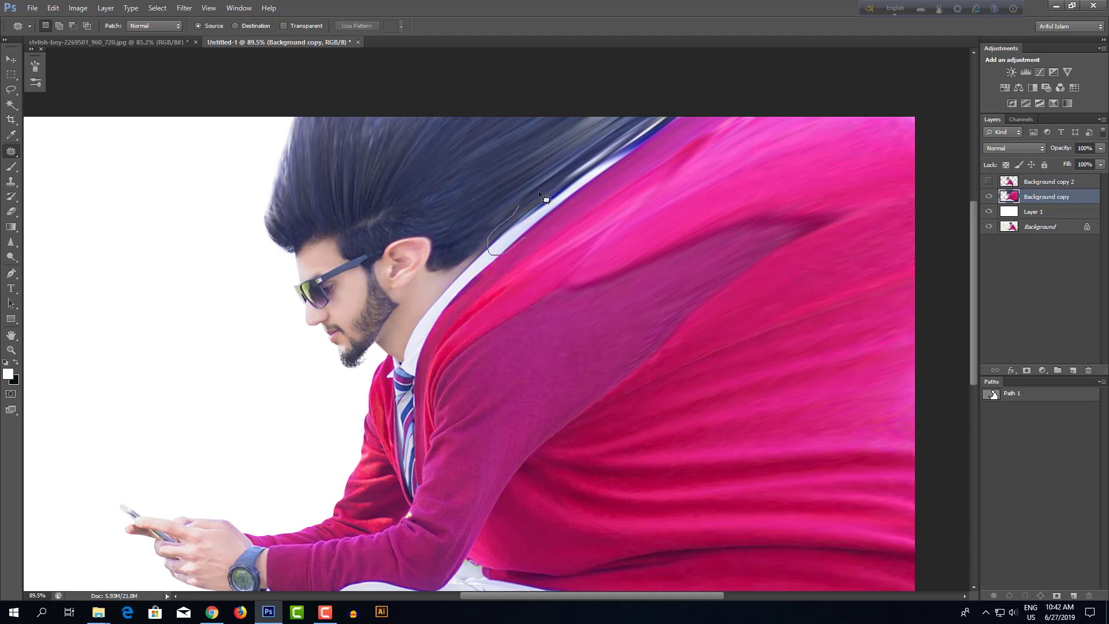
{"action": "mouse_move", "coordinate": [630, 143]}
{"action": "left_mouse_down"}
{"action": "mouse_move", "coordinate": [658, 136]}
{"action": "mouse_move", "coordinate": [650, 214]}
{"action": "mouse_move", "coordinate": [681, 265]}
{"action": "left_mouse_up"}
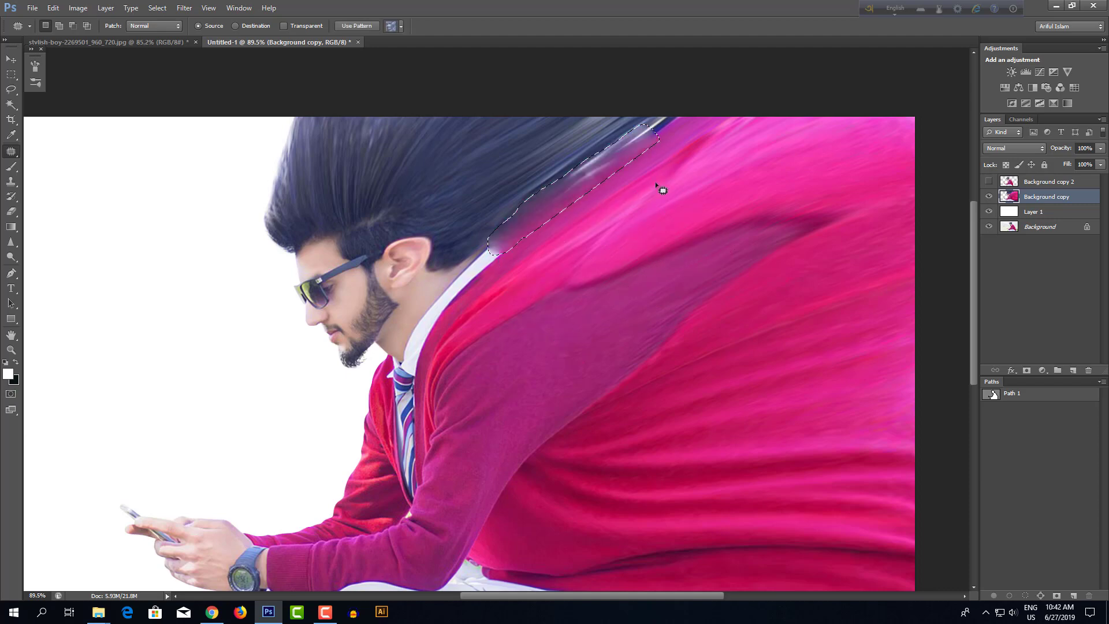
{"action": "mouse_move", "coordinate": [666, 129]}
{"action": "left_mouse_down"}
{"action": "mouse_move", "coordinate": [637, 147]}
{"action": "mouse_move", "coordinate": [676, 124]}
{"action": "left_mouse_up"}
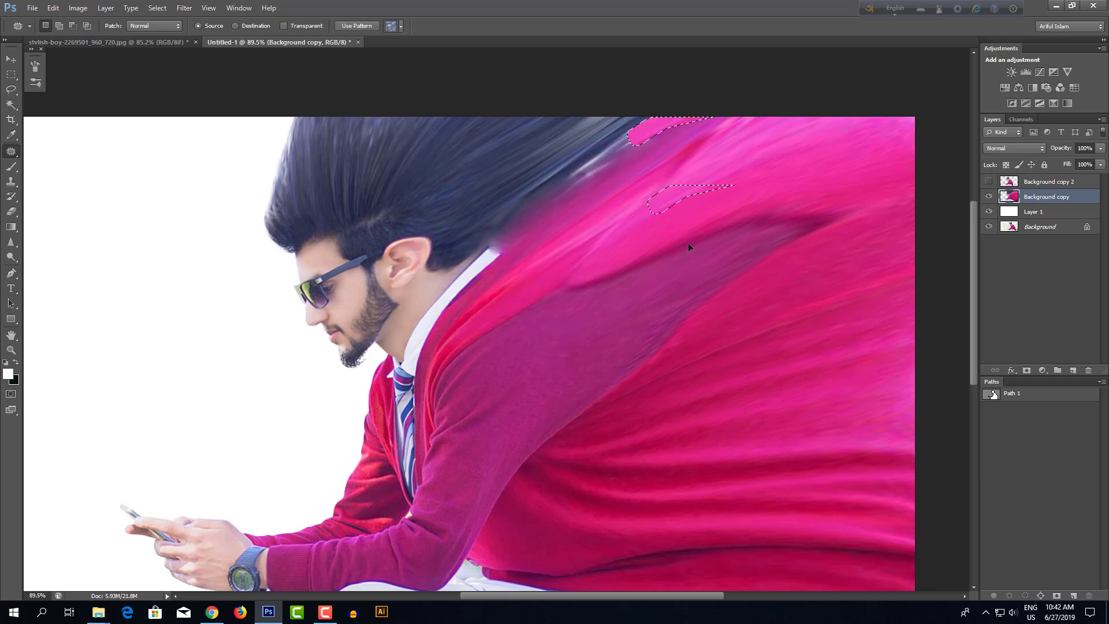
{"action": "mouse_move", "coordinate": [482, 273]}
{"action": "left_mouse_down"}
{"action": "mouse_move", "coordinate": [449, 294]}
{"action": "mouse_move", "coordinate": [488, 251]}
{"action": "mouse_move", "coordinate": [484, 274]}
{"action": "mouse_move", "coordinate": [555, 373]}
{"action": "left_mouse_up"}
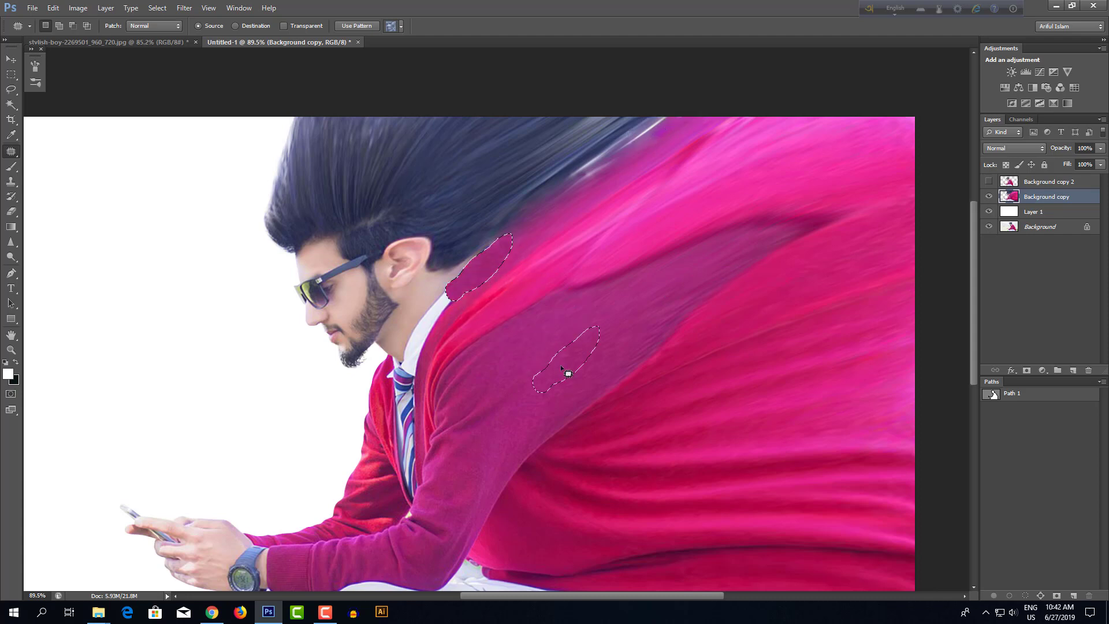
{"action": "key", "text": "ctrl+d"}
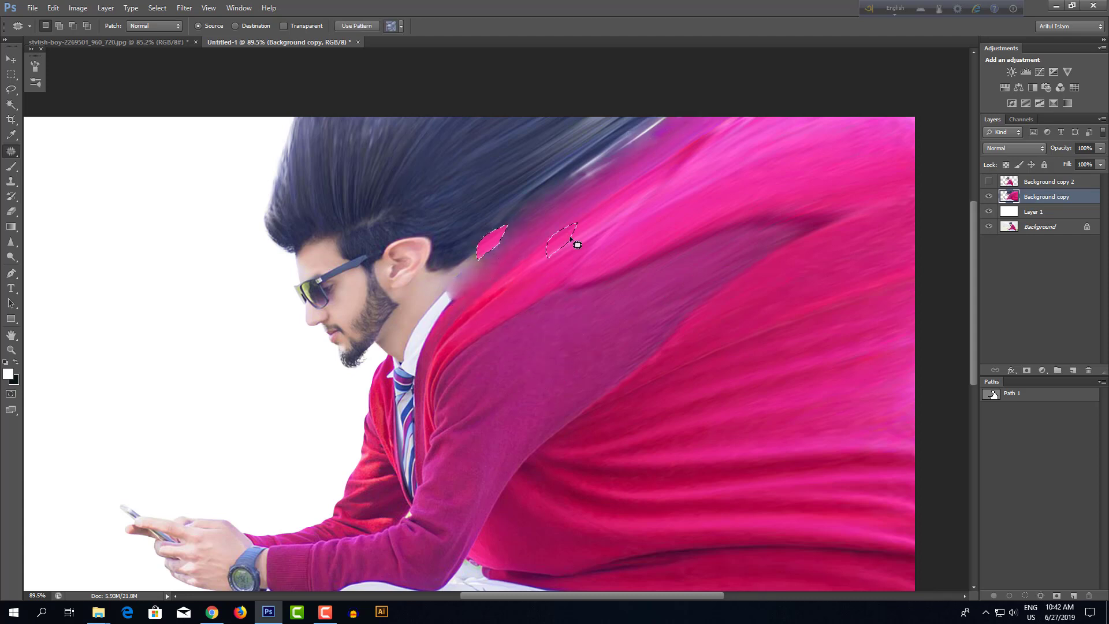
{"action": "scroll", "coordinate": [580, 203], "scroll_direction": "down", "scroll_amount": 3}
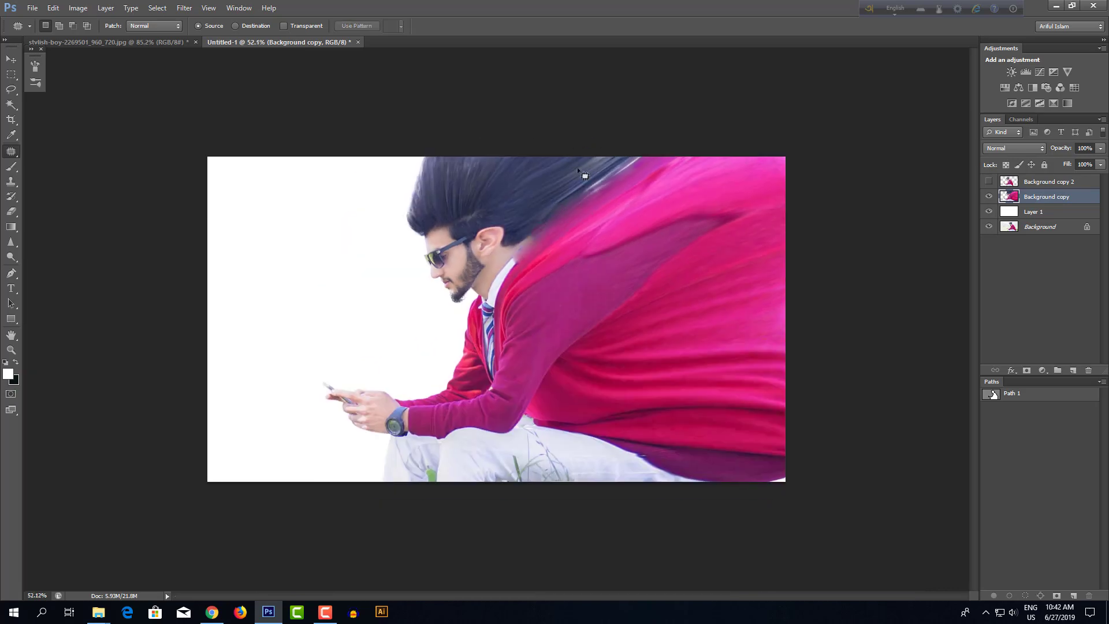
- Add a black hide-all mask to the stretched Background copy layer, and show and select Background copy 2
{"action": "left_click", "coordinate": [989, 182]}
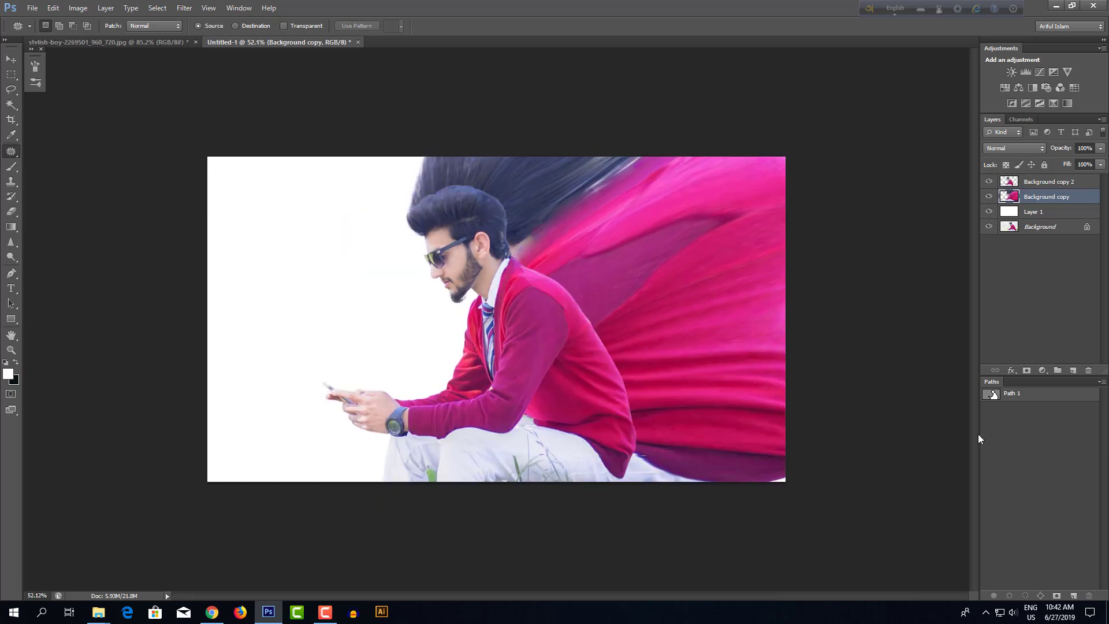
{"action": "left_click", "coordinate": [990, 182]}
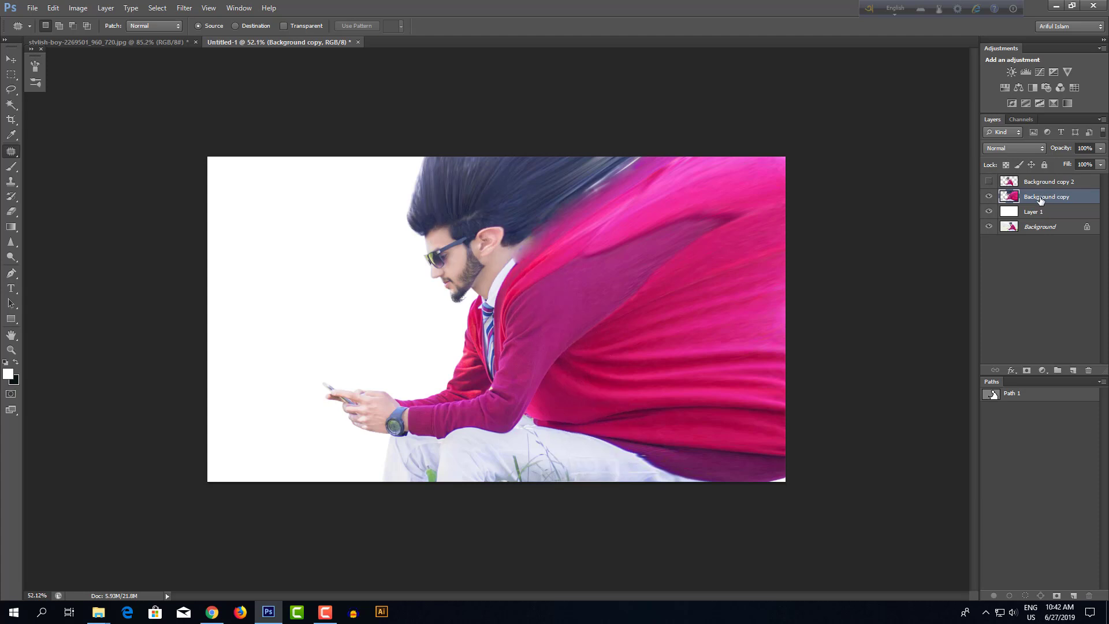
{"action": "left_click", "coordinate": [1027, 371], "text": "alt"}
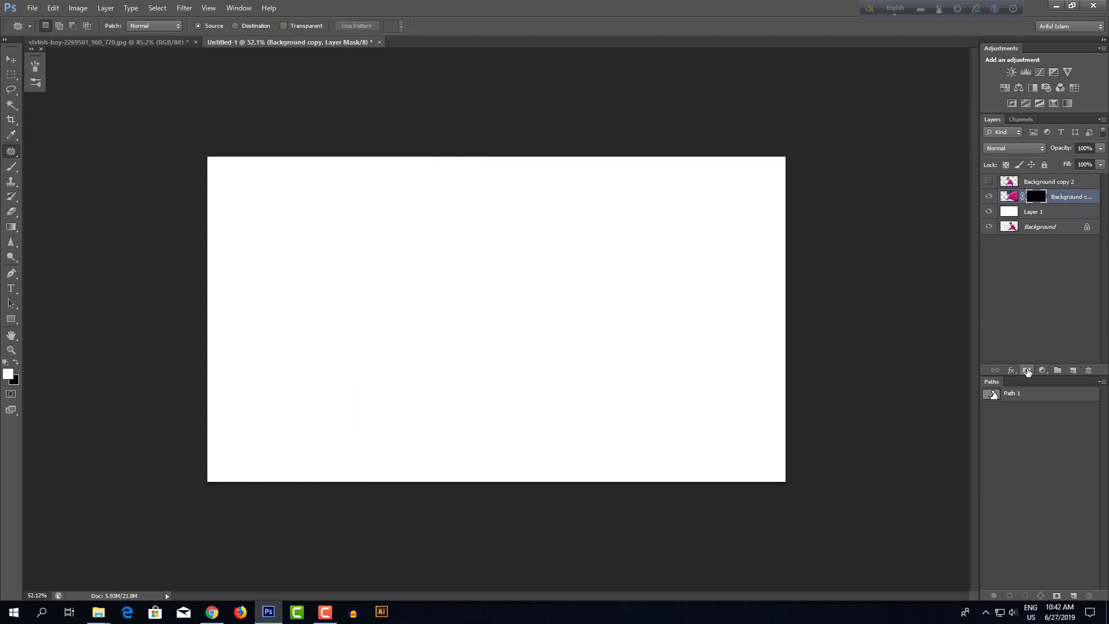
{"action": "left_click", "coordinate": [989, 182]}
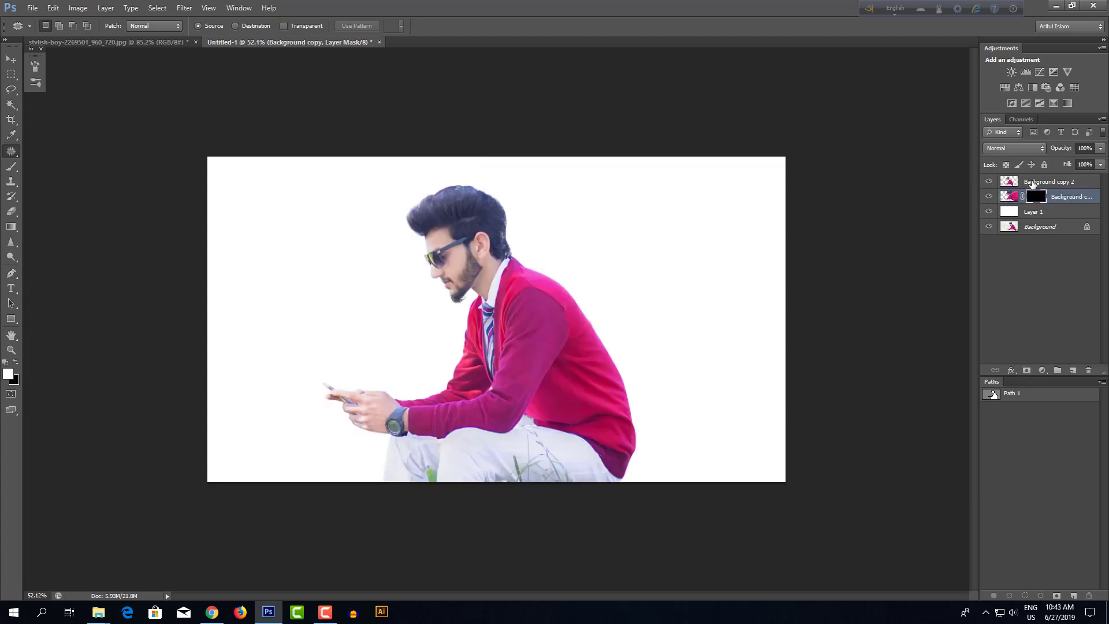
{"action": "left_click", "coordinate": [1034, 184]}
{"action": "left_click_drag", "start_coordinate": [515, 247], "coordinate": [532, 282]}
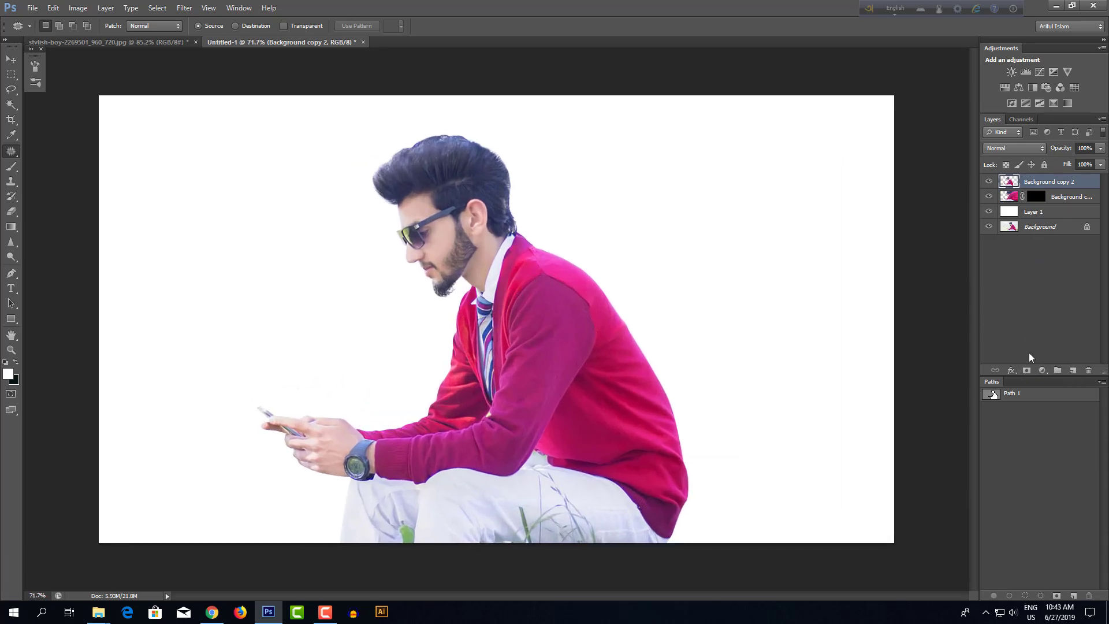
- Add a gradient fill layer above Layer 1 using the Foreground to Background preset
{"action": "left_click", "coordinate": [1046, 213]}
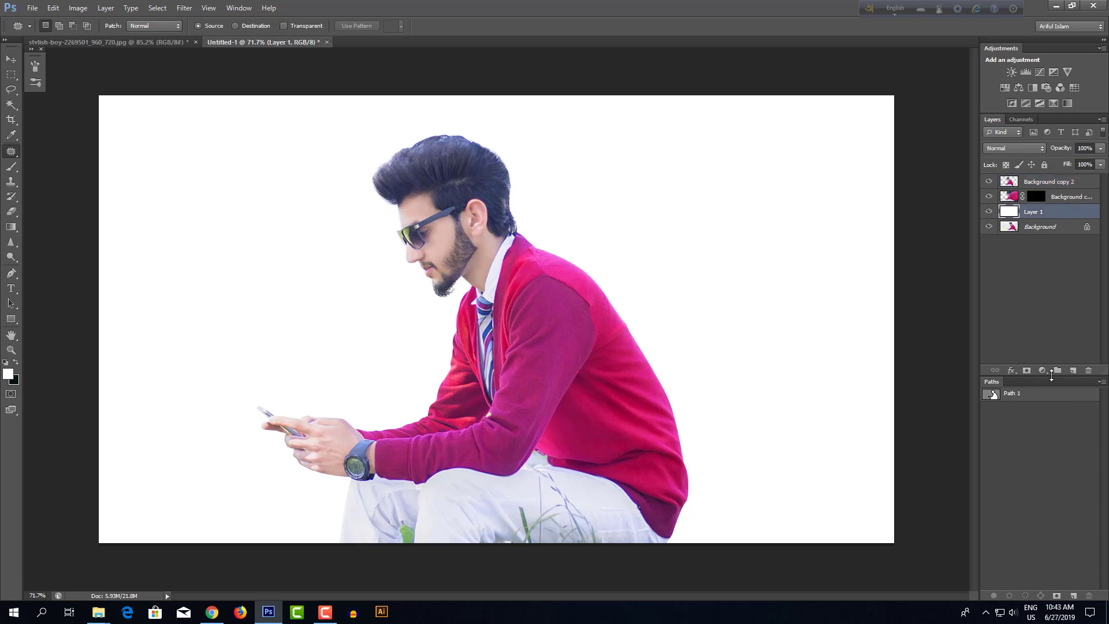
{"action": "left_click", "coordinate": [1042, 371]}
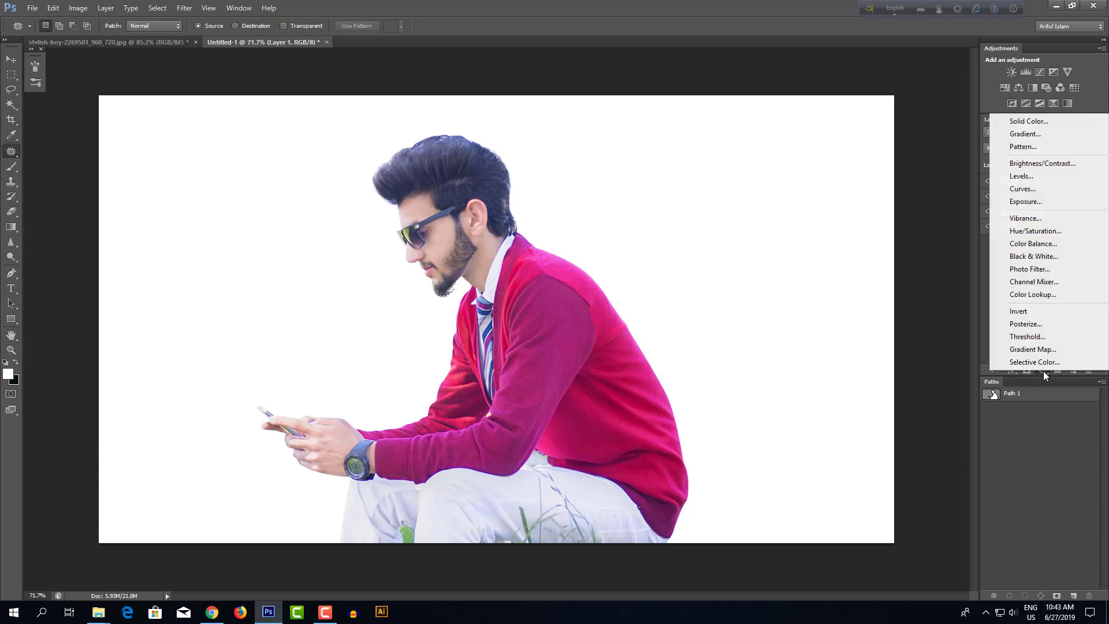
{"action": "left_click", "coordinate": [1034, 139]}
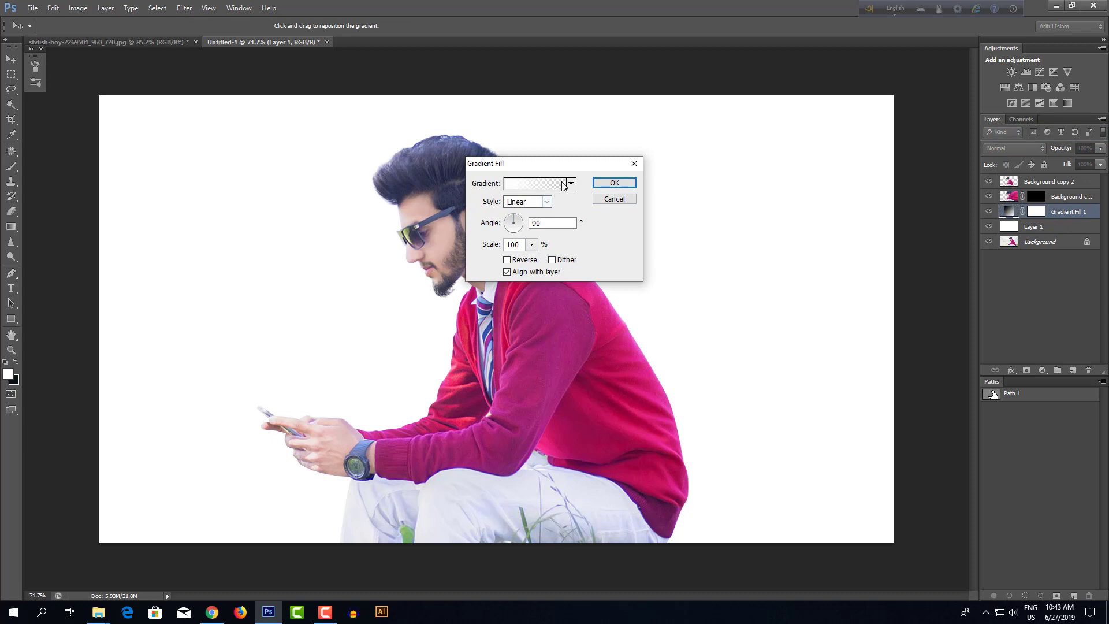
{"action": "left_click", "coordinate": [564, 184]}
{"action": "left_click", "coordinate": [682, 162]}
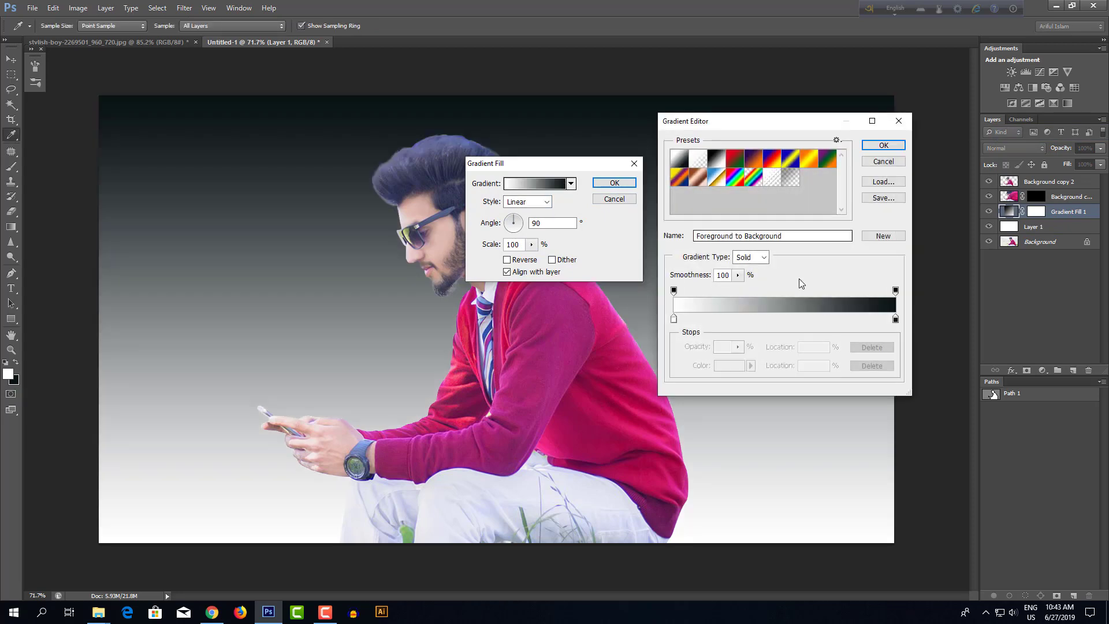
- Set the gradient's dark end stop to blue-teal #163d4c and accept the edited gradient
{"action": "double_click", "coordinate": [896, 320]}
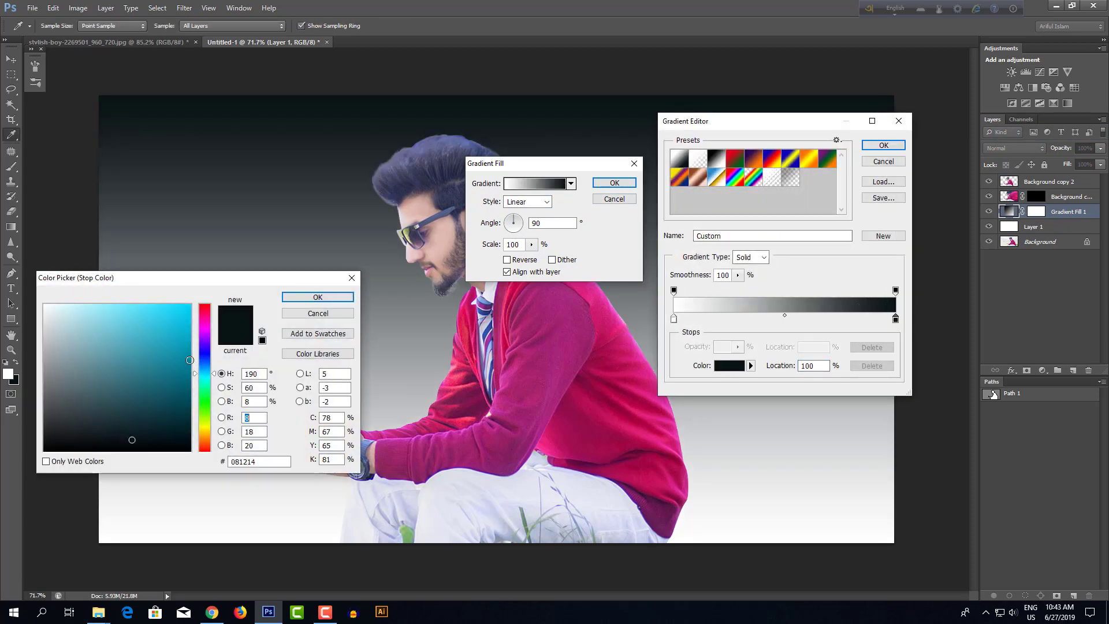
{"action": "left_click", "coordinate": [207, 372]}
{"action": "left_click", "coordinate": [164, 382]}
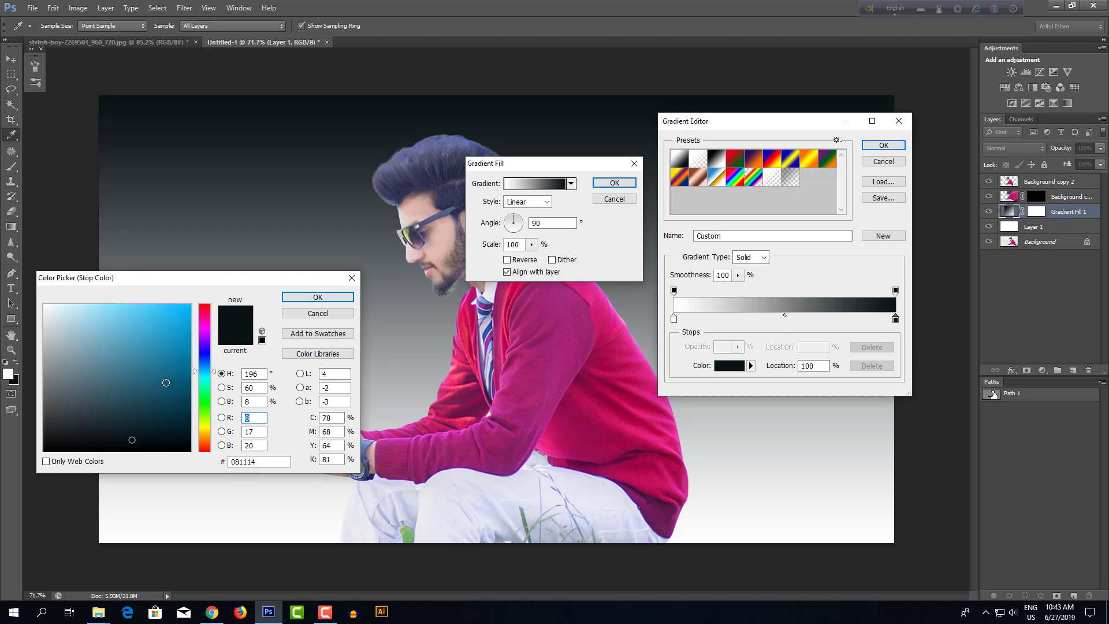
{"action": "mouse_move", "coordinate": [169, 405]}
{"action": "left_mouse_down"}
{"action": "mouse_move", "coordinate": [170, 418]}
{"action": "mouse_move", "coordinate": [154, 405]}
{"action": "left_mouse_up"}
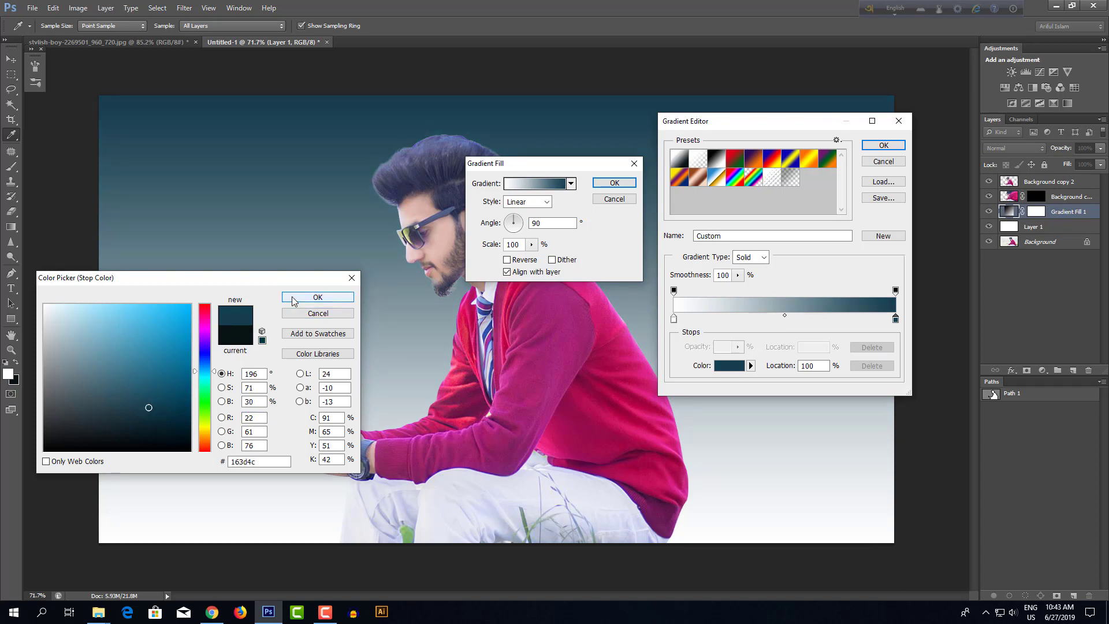
{"action": "left_click", "coordinate": [317, 297]}
{"action": "left_click", "coordinate": [883, 146]}
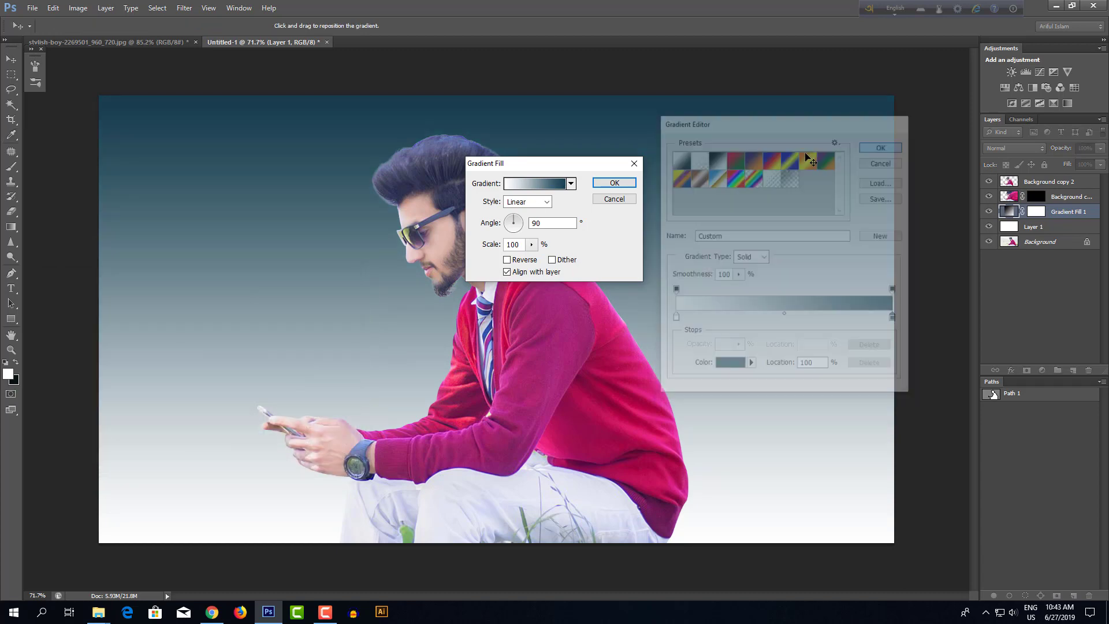
- Set the gradient fill's style to Radial and its scale to 347%, and confirm the fill
{"action": "left_click", "coordinate": [549, 203]}
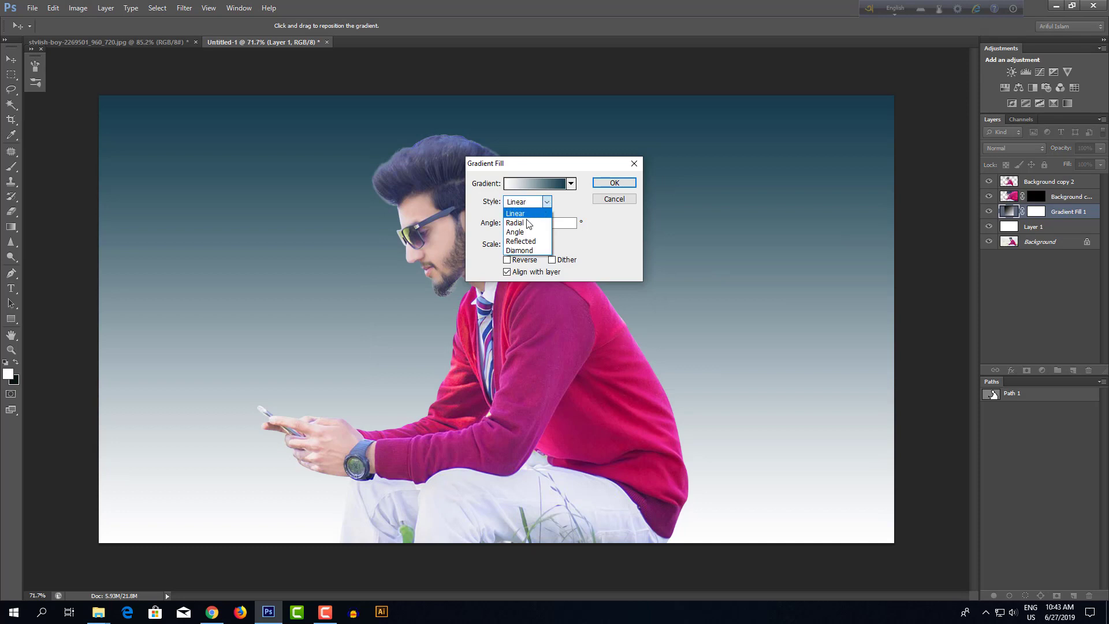
{"action": "left_click", "coordinate": [526, 223]}
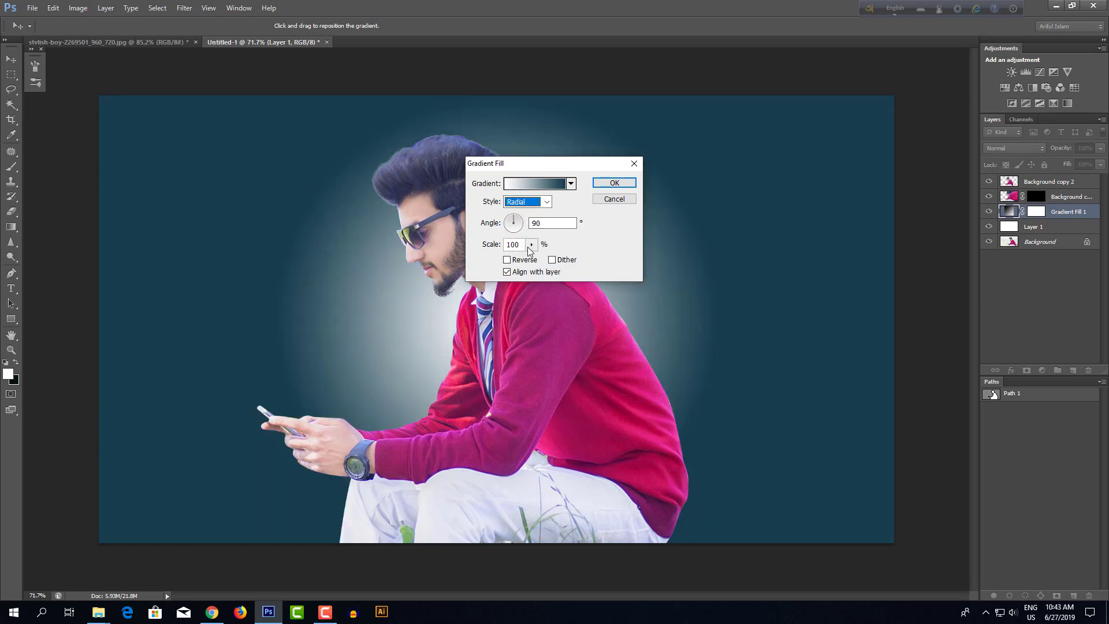
{"action": "mouse_move", "coordinate": [532, 246]}
{"action": "left_mouse_down"}
{"action": "mouse_move", "coordinate": [532, 258]}
{"action": "mouse_move", "coordinate": [561, 258]}
{"action": "mouse_move", "coordinate": [545, 260]}
{"action": "left_mouse_up"}
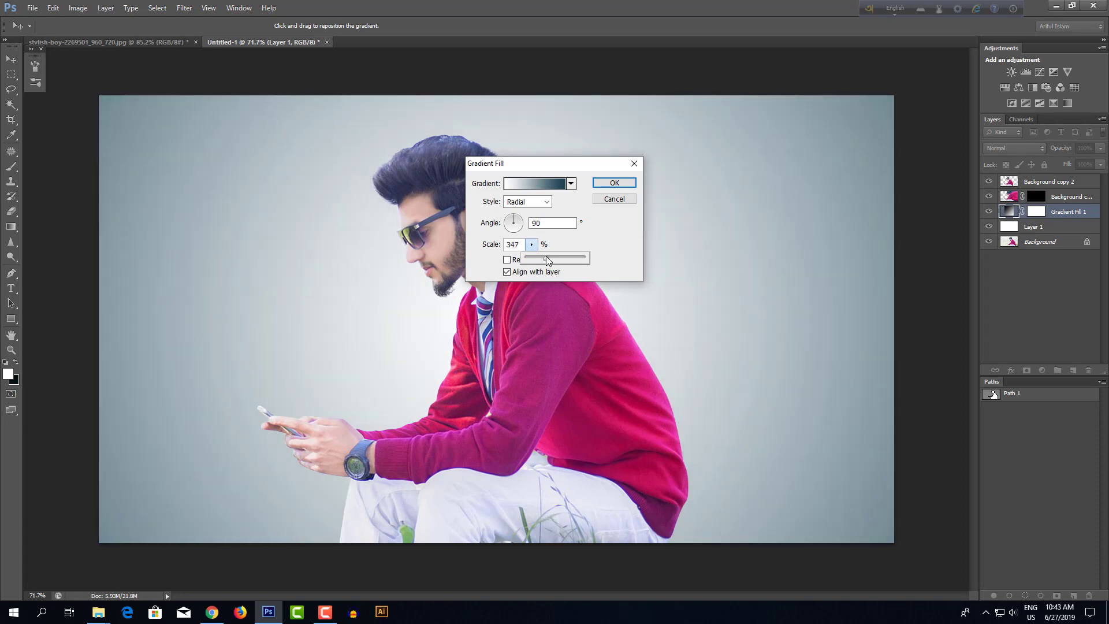
{"action": "left_click", "coordinate": [614, 183]}
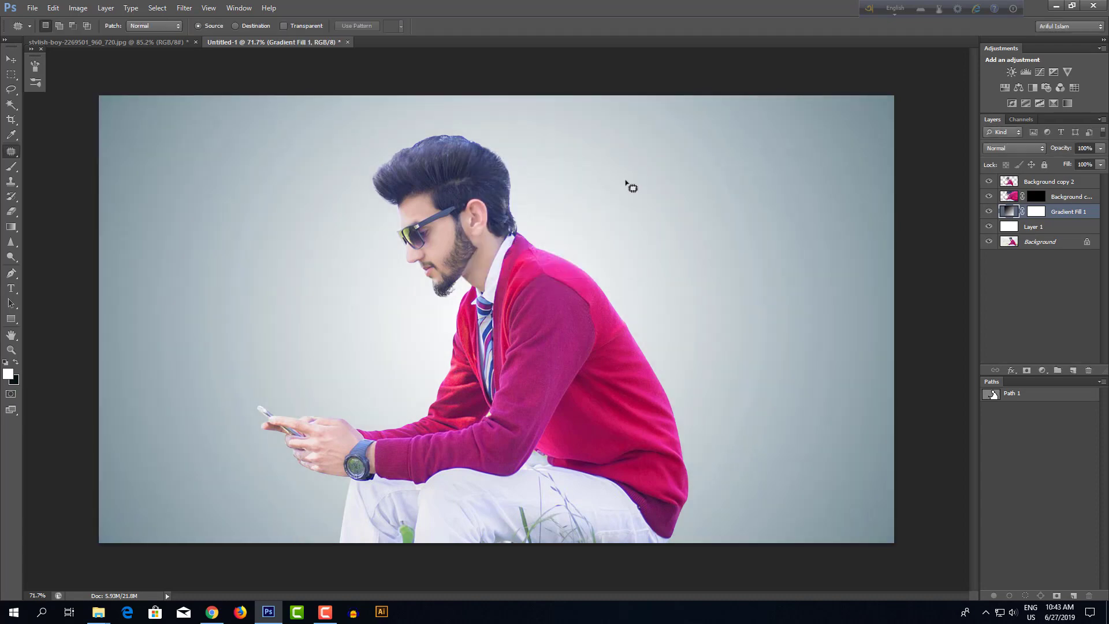
- Add a white layer mask to the Background copy 2 layer
{"action": "left_click", "coordinate": [1034, 183]}
{"action": "left_click", "coordinate": [1027, 371]}
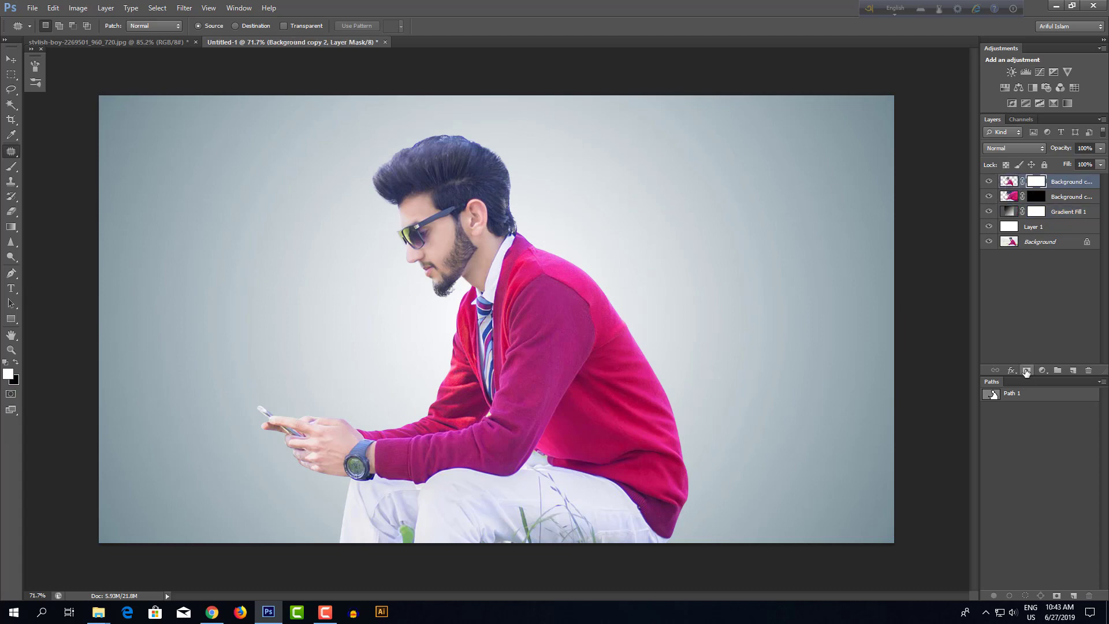
- Set up the Brush tool with the first 2500 px smoke tip, resized to about 262 px and rotated to 133°
{"action": "left_click", "coordinate": [11, 168]}
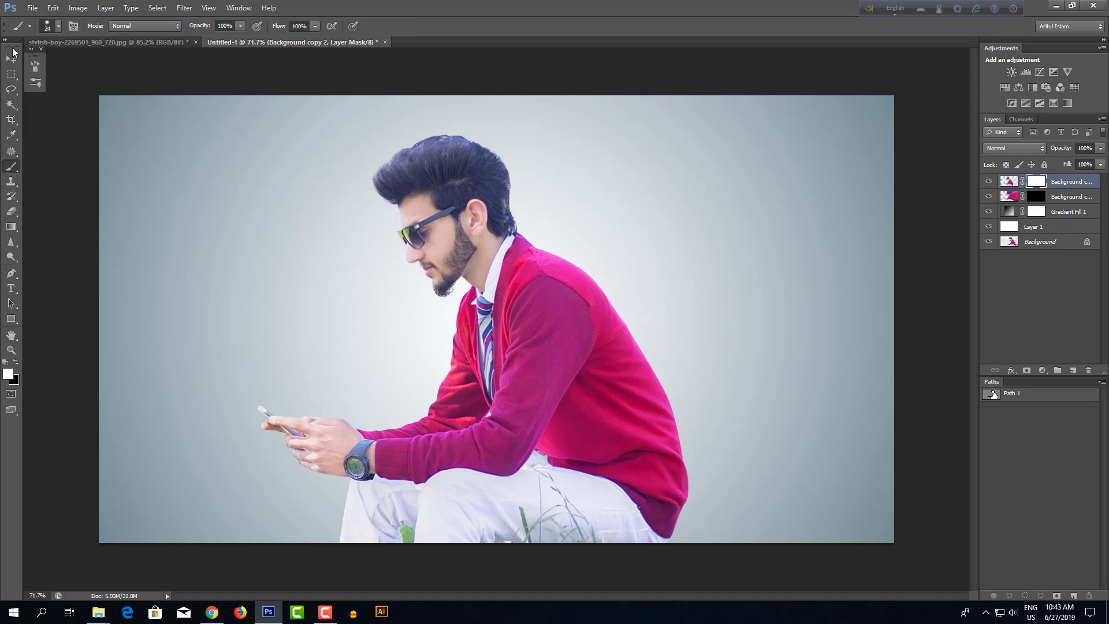
{"action": "left_click", "coordinate": [33, 54]}
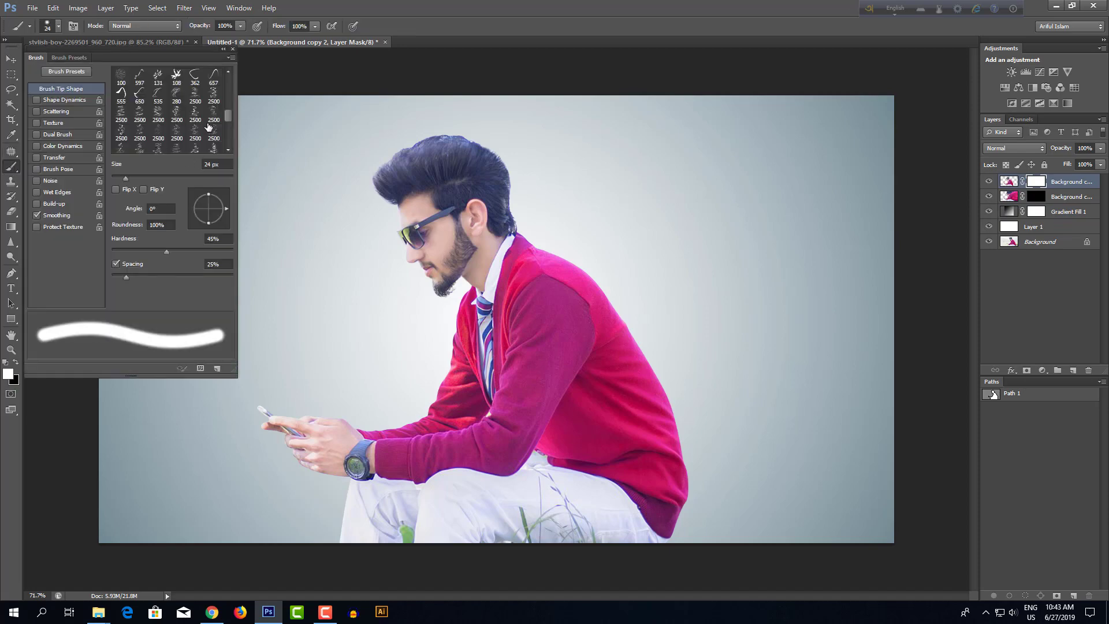
{"action": "left_click", "coordinate": [195, 97]}
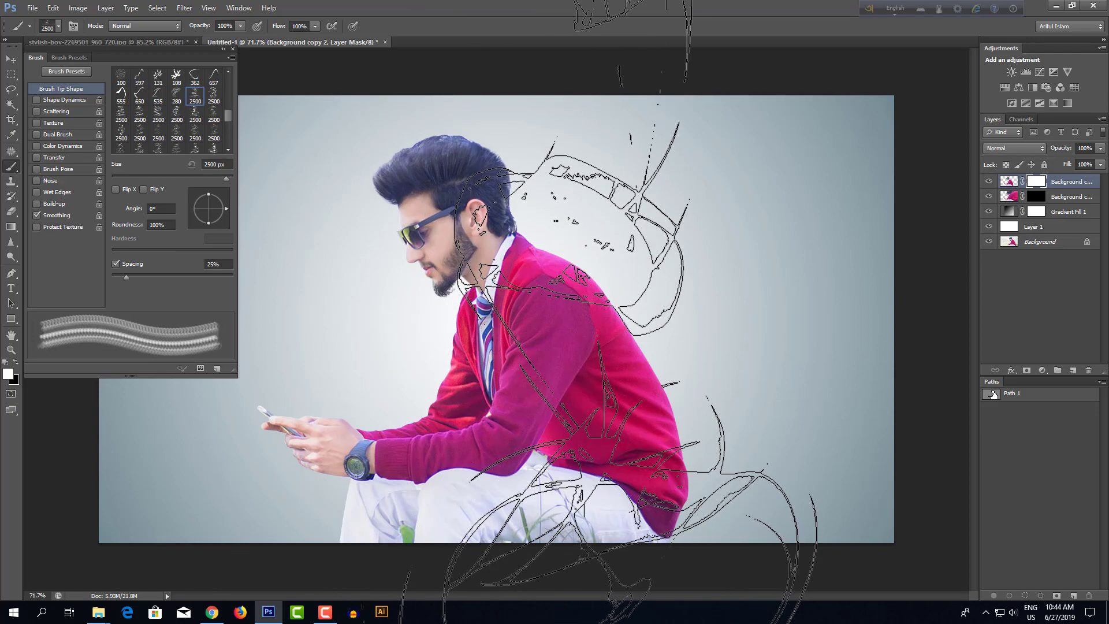
{"action": "right_click", "coordinate": [637, 181]}
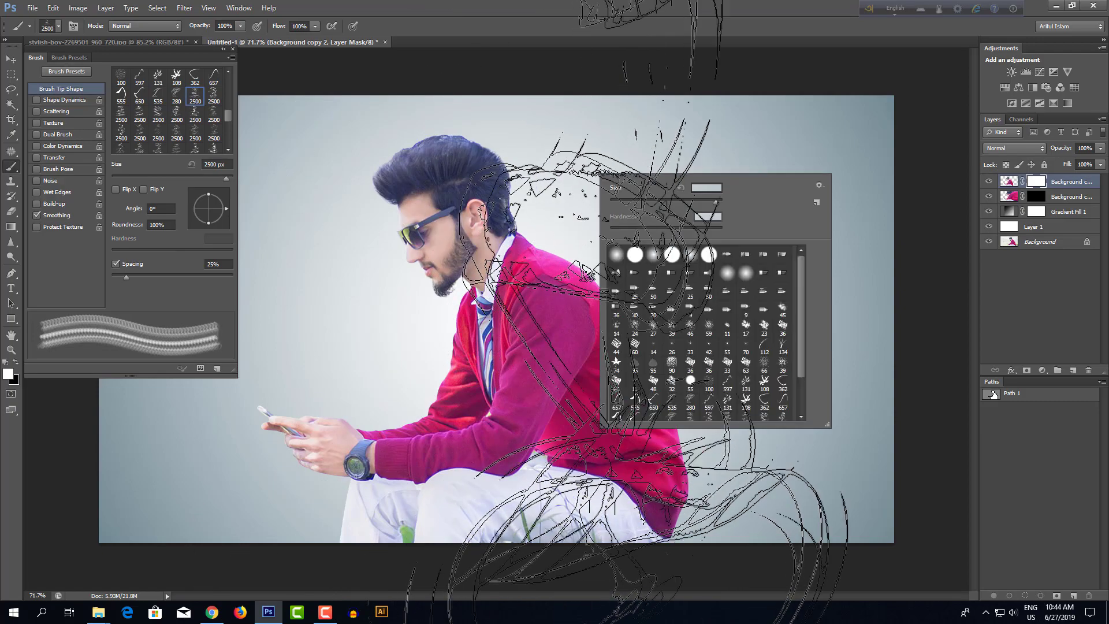
{"action": "left_click", "coordinate": [663, 201]}
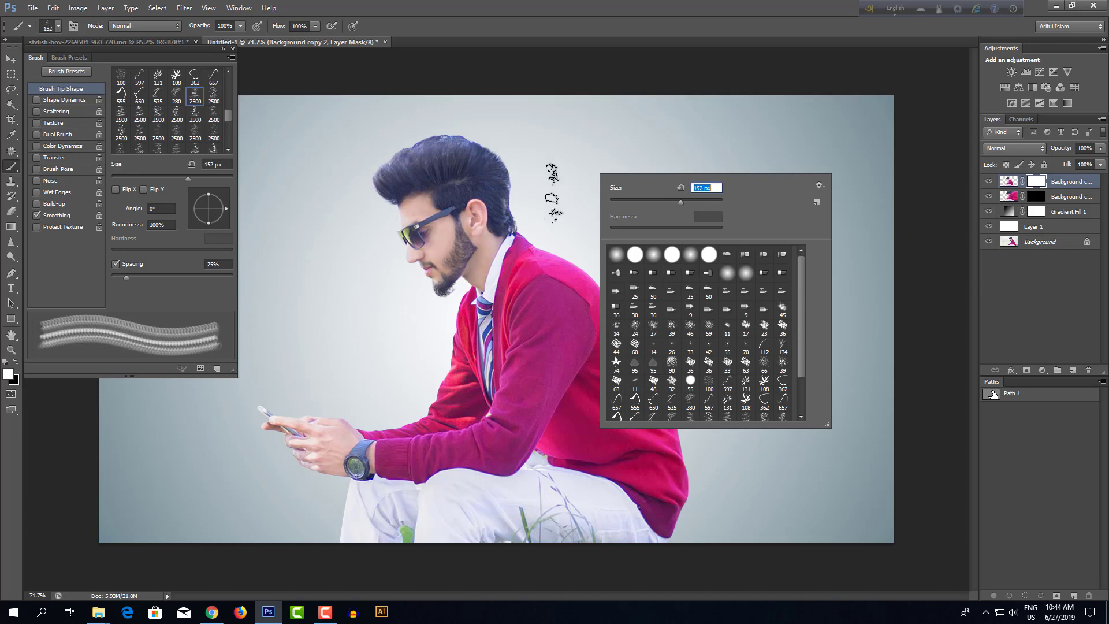
{"action": "left_click_drag", "start_coordinate": [547, 191], "coordinate": [576, 187]}
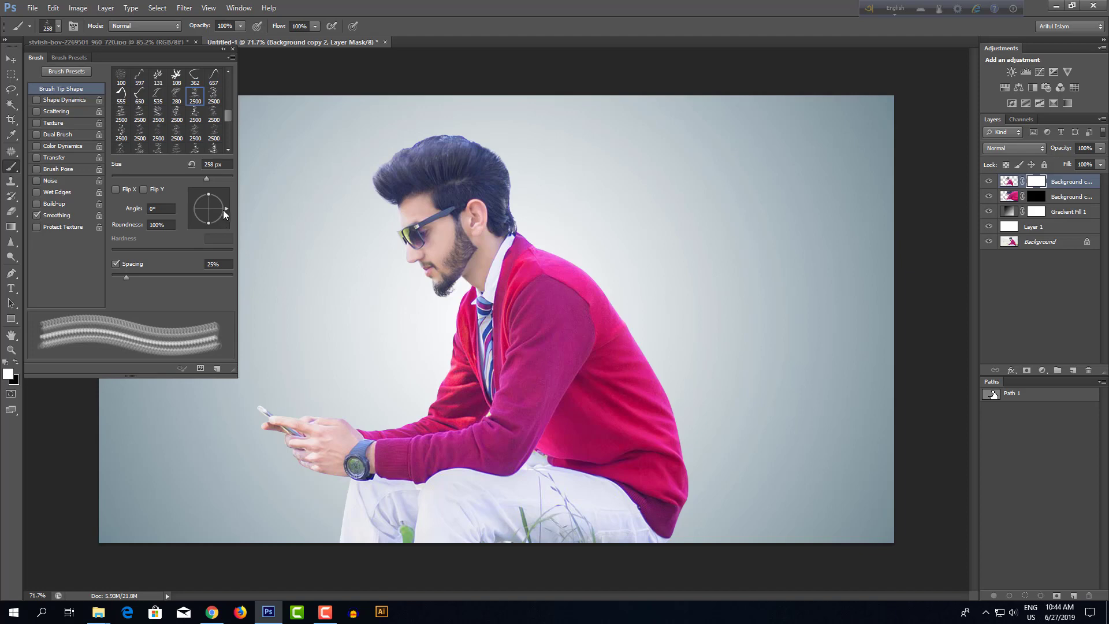
{"action": "left_click_drag", "start_coordinate": [226, 206], "coordinate": [190, 192]}
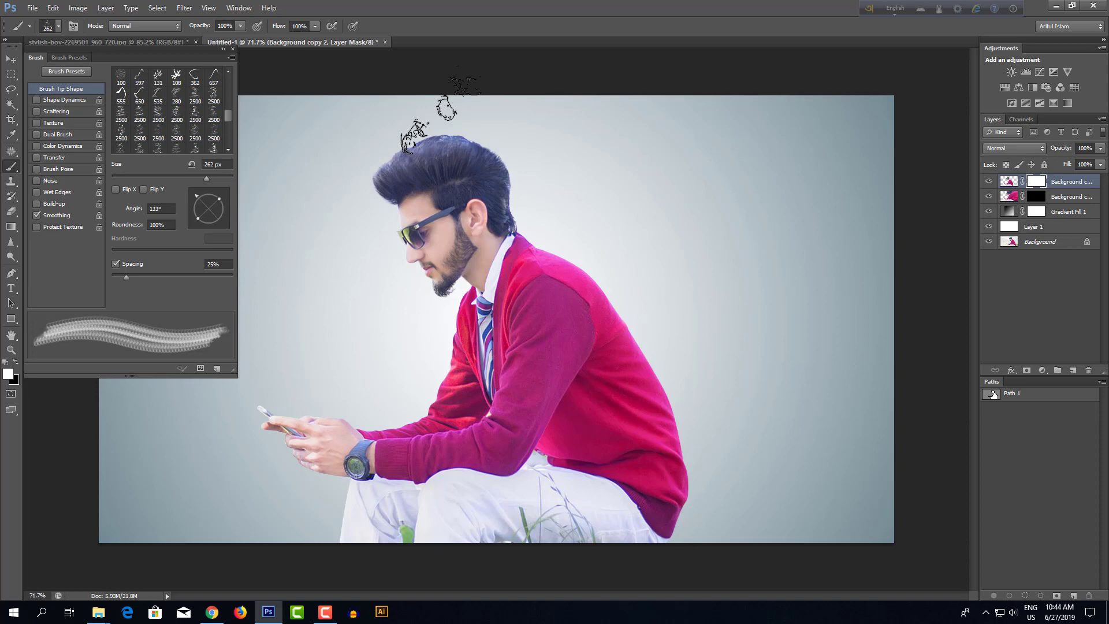
- Paint black smoke marks on the Background copy 2 mask along the man's hair and down his back, enlarging the brush to 293 px
{"action": "key", "text": "x"}
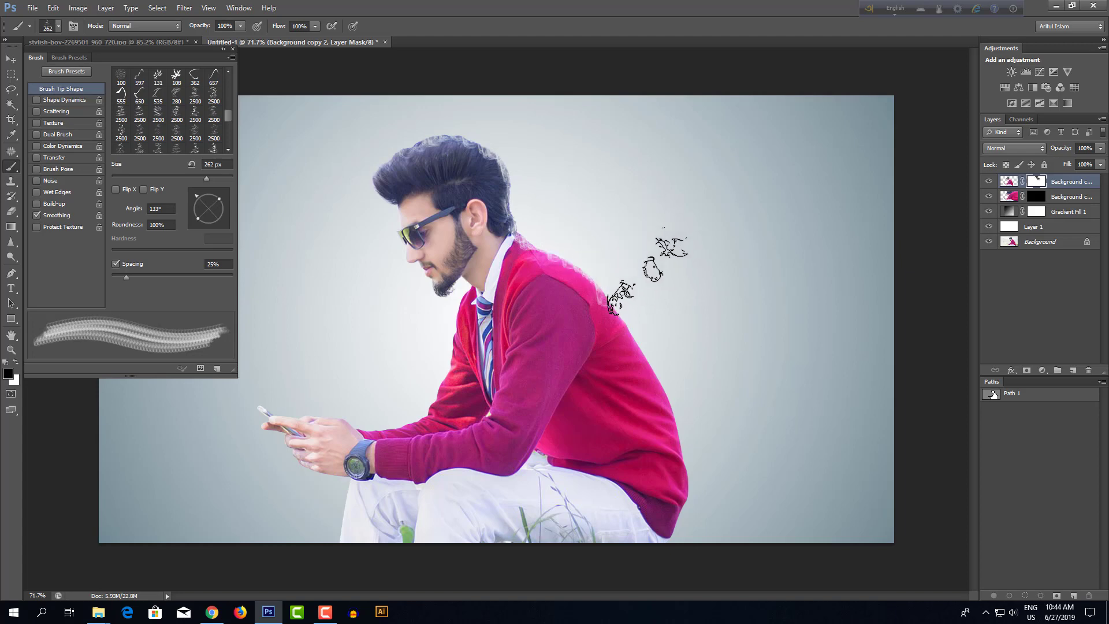
{"action": "mouse_move", "coordinate": [647, 272]}
{"action": "left_mouse_down"}
{"action": "mouse_move", "coordinate": [702, 340]}
{"action": "mouse_move", "coordinate": [708, 379]}
{"action": "mouse_move", "coordinate": [756, 430]}
{"action": "left_mouse_up"}
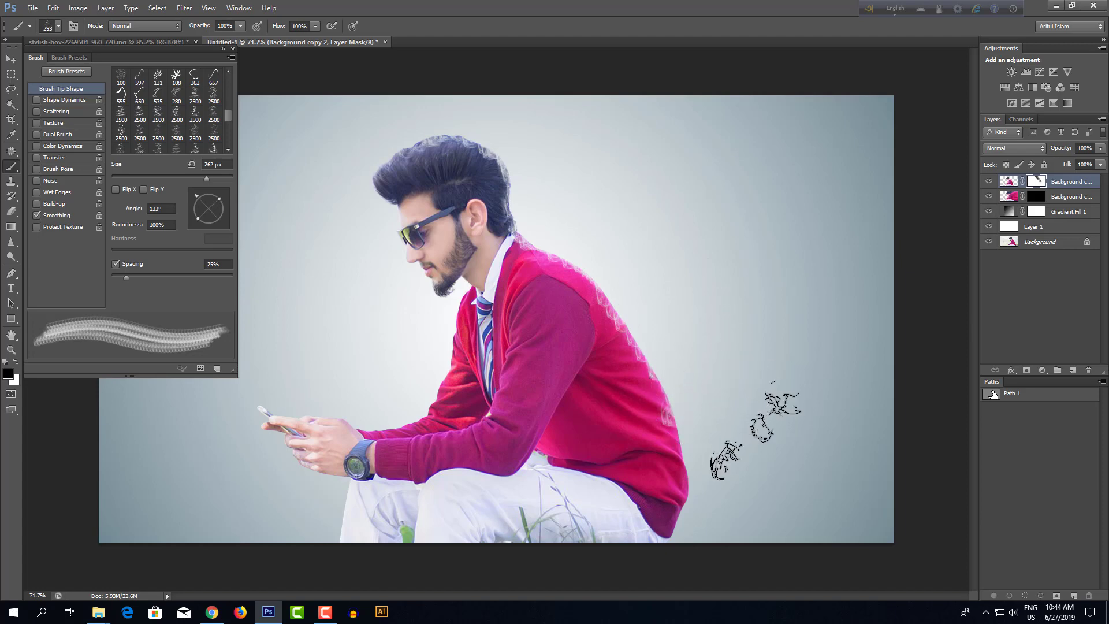
{"action": "left_click", "coordinate": [728, 458]}
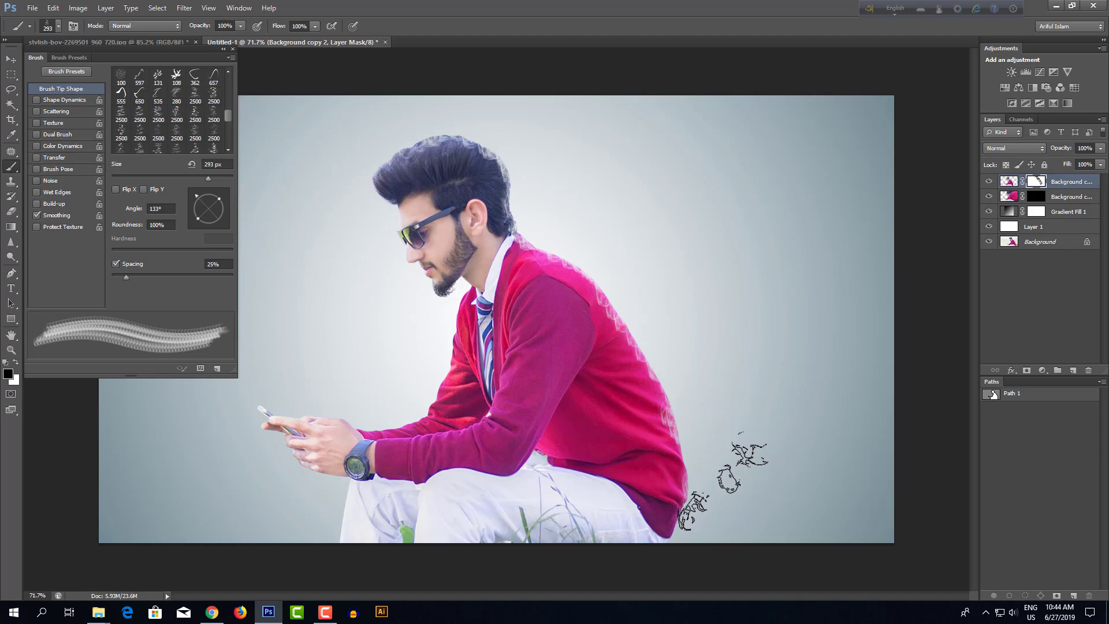
{"action": "left_click", "coordinate": [724, 493]}
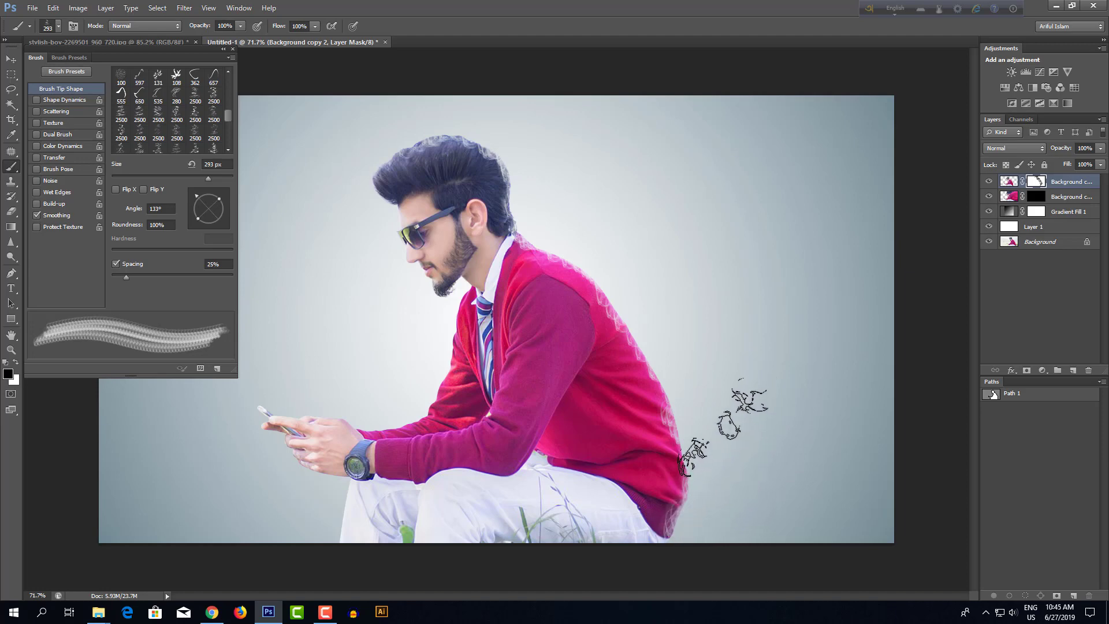
- Erode the back edge further on the mask using the second 2500 px smoke tip at about 201 px and -41°
{"action": "left_click", "coordinate": [213, 95]}
{"action": "right_click", "coordinate": [641, 232]}
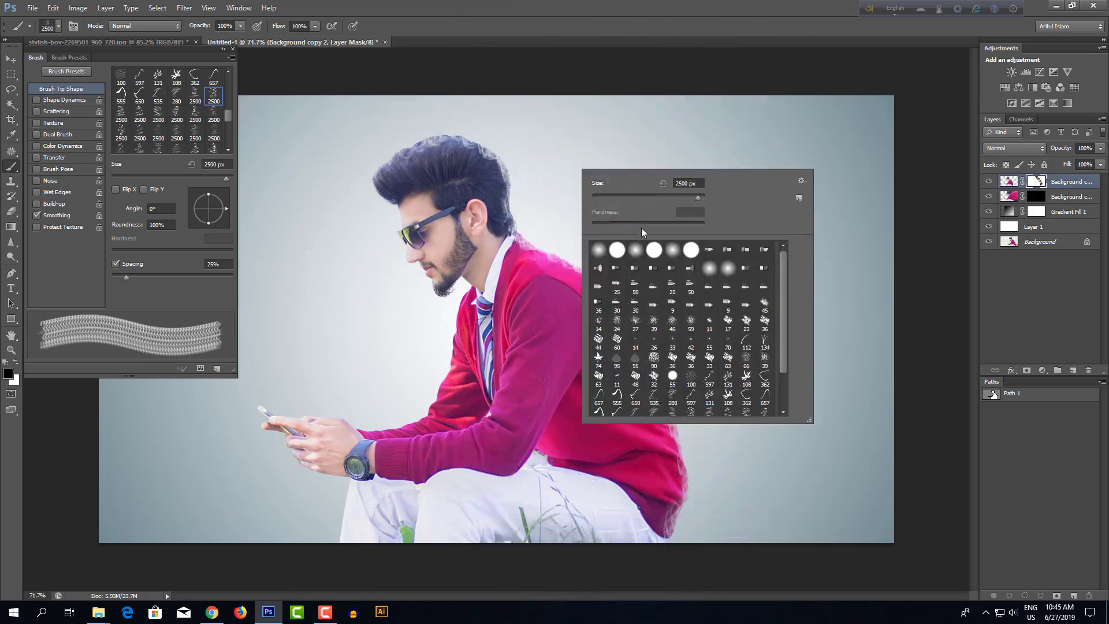
{"action": "right_click", "coordinate": [542, 193], "text": "alt"}
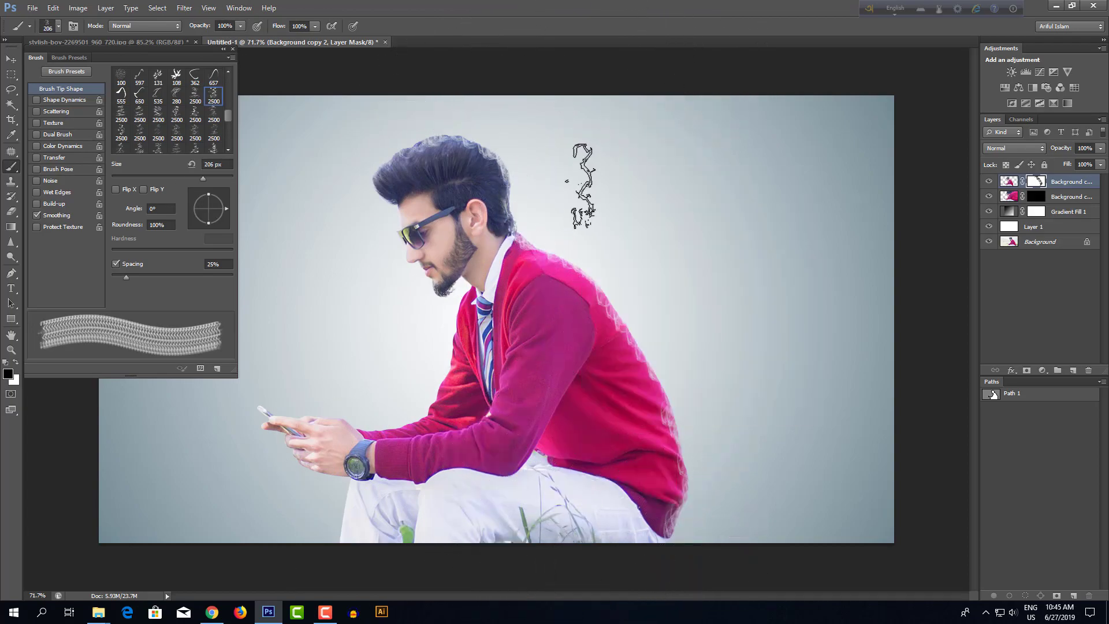
{"action": "left_click_drag", "start_coordinate": [226, 213], "coordinate": [226, 221]}
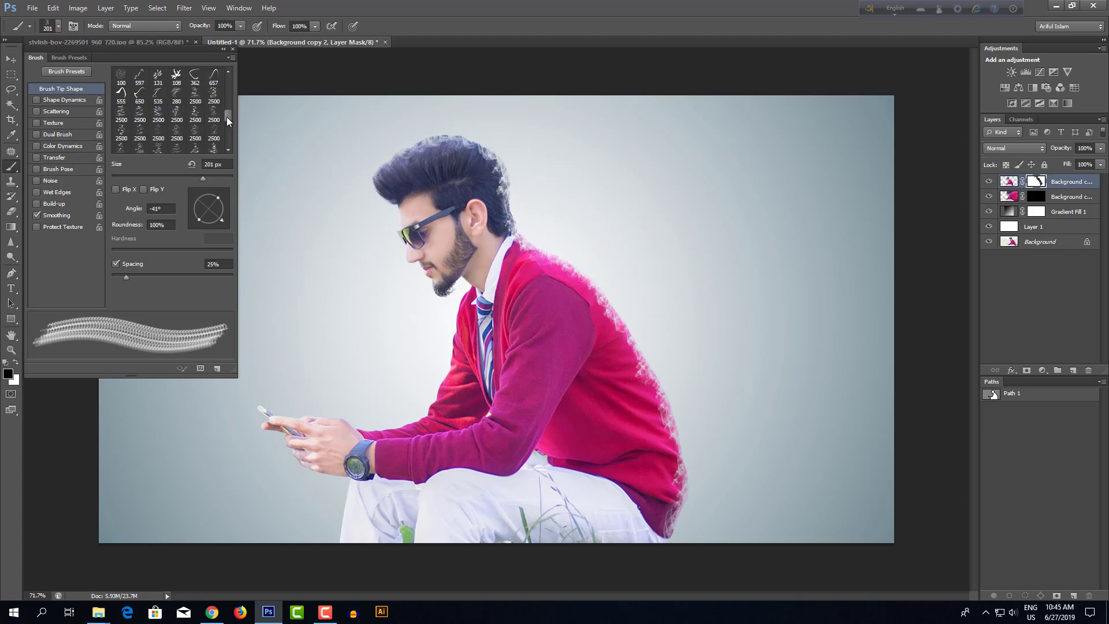
- Choose the fourth 2500 px smoke brush tip, rotate it to 139° and size it to about 245 px
{"action": "left_click", "coordinate": [140, 116]}
{"action": "right_click", "coordinate": [575, 213]}
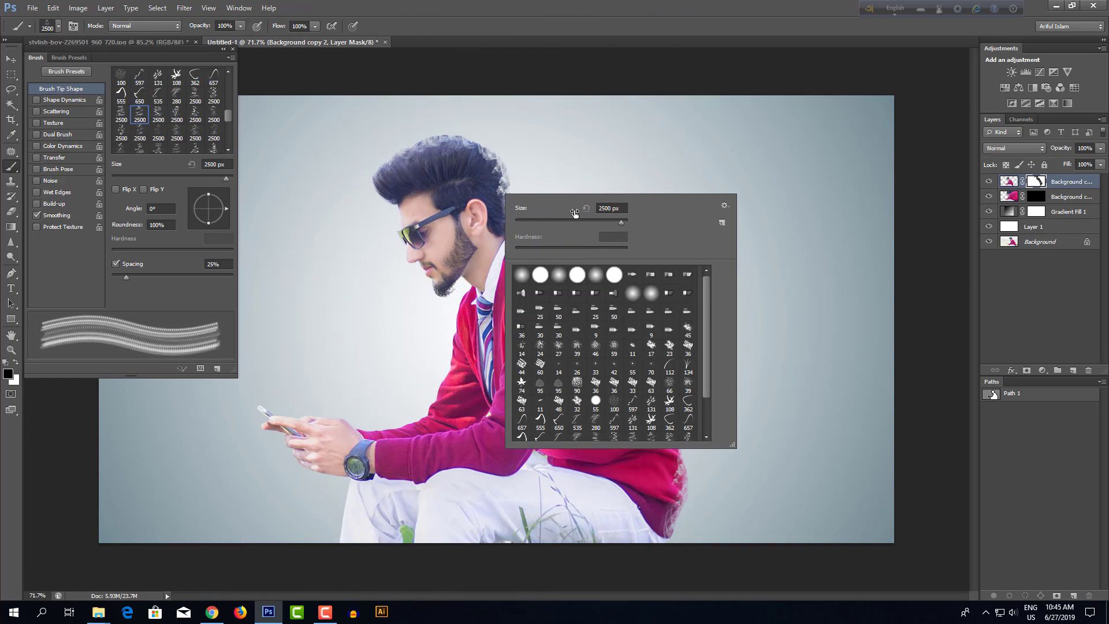
{"action": "left_click", "coordinate": [487, 161]}
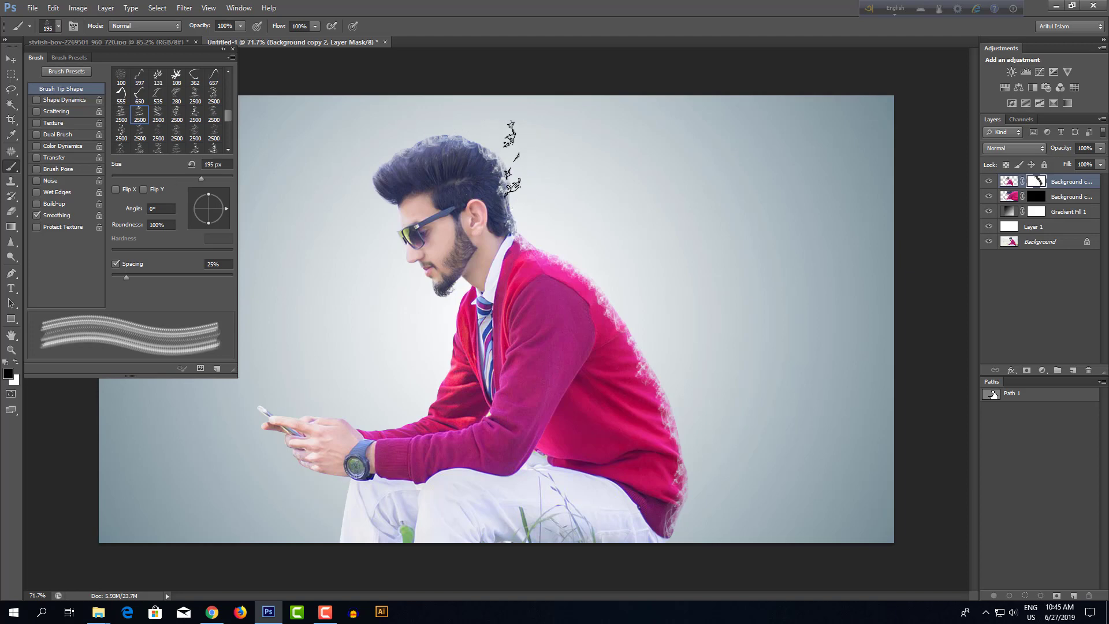
{"action": "left_click_drag", "start_coordinate": [224, 206], "coordinate": [193, 196]}
{"action": "key", "text": "bracketright"}
{"action": "key", "text": "bracketright"}
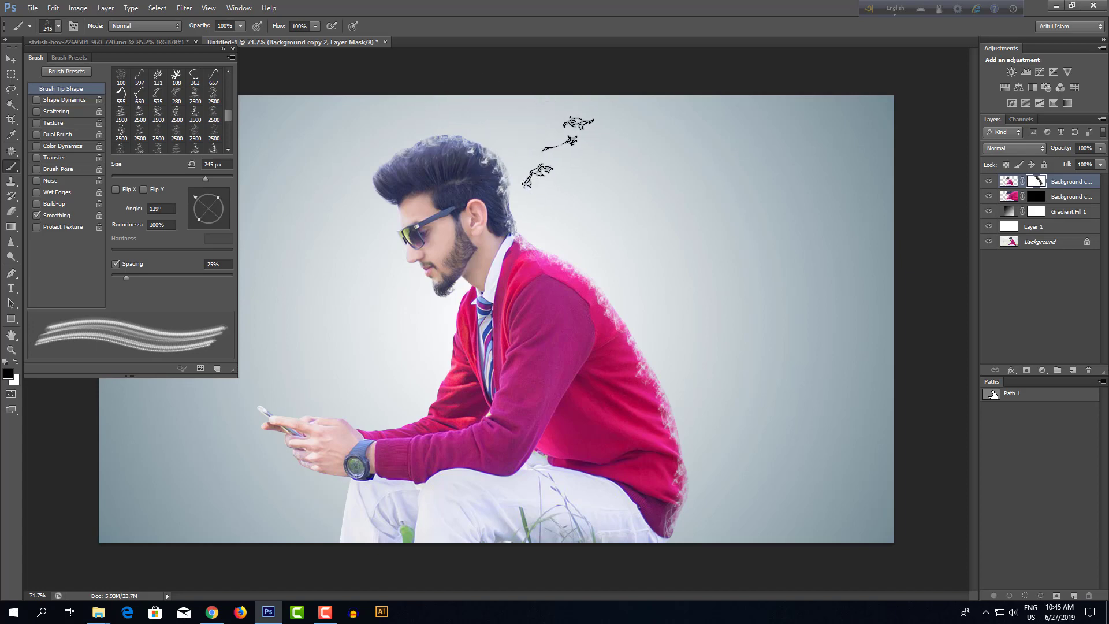
- Rotate the smoke brush to -39° and paint black along the jacket's back edge, then enlarge the brush to 282 px
{"action": "left_click_drag", "start_coordinate": [195, 202], "coordinate": [227, 224]}
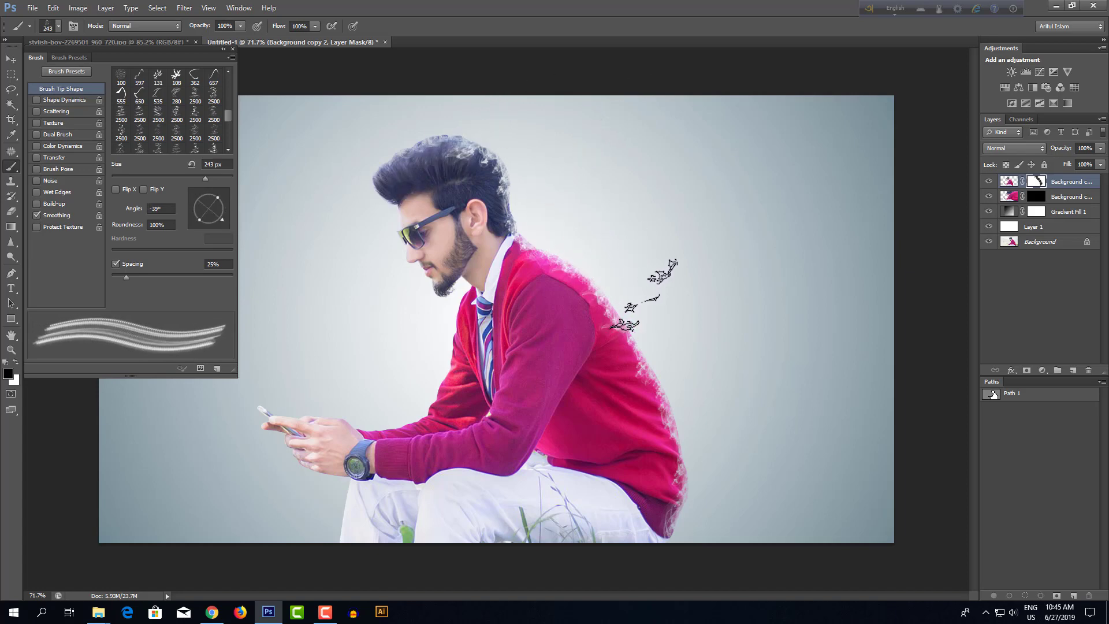
{"action": "mouse_move", "coordinate": [654, 318]}
{"action": "left_mouse_down"}
{"action": "mouse_move", "coordinate": [691, 387]}
{"action": "mouse_move", "coordinate": [674, 373]}
{"action": "mouse_move", "coordinate": [682, 403]}
{"action": "mouse_move", "coordinate": [699, 436]}
{"action": "left_mouse_up"}
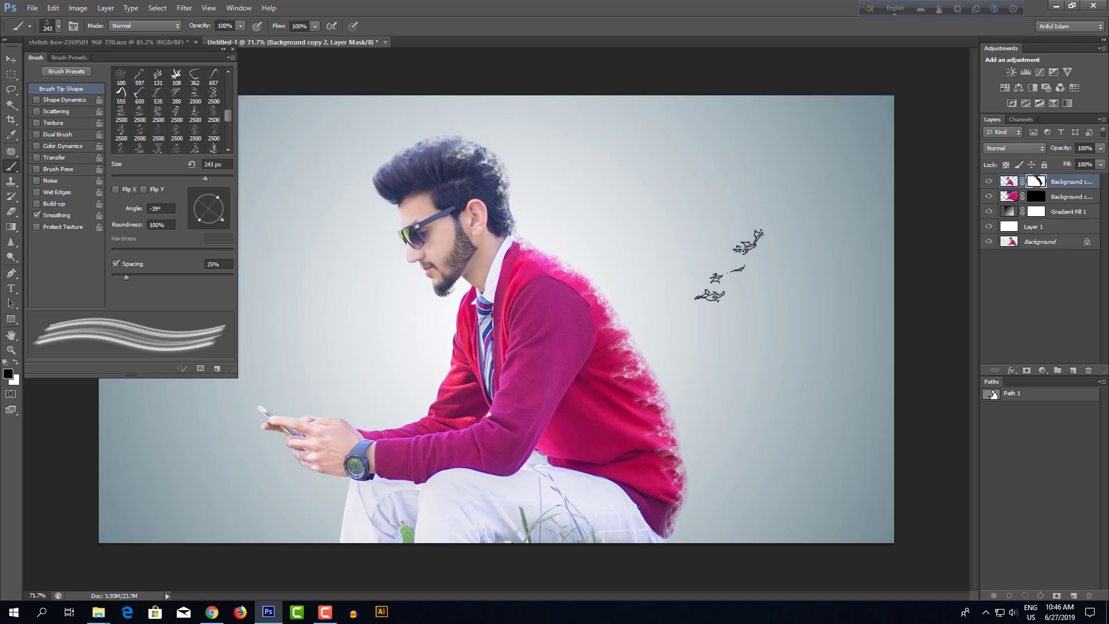
{"action": "key", "text": "bracketright"}
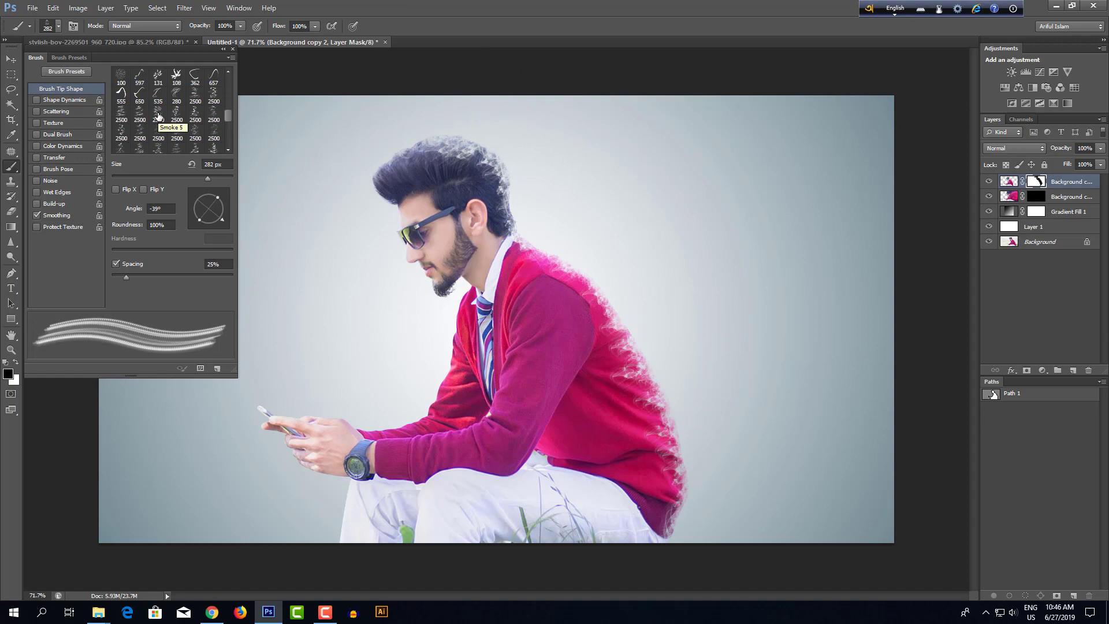
- Choose the third 2500 px smoke brush tip, rotate it to -42° and size it to about 379 px
{"action": "left_click", "coordinate": [124, 117]}
{"action": "right_click", "coordinate": [543, 208]}
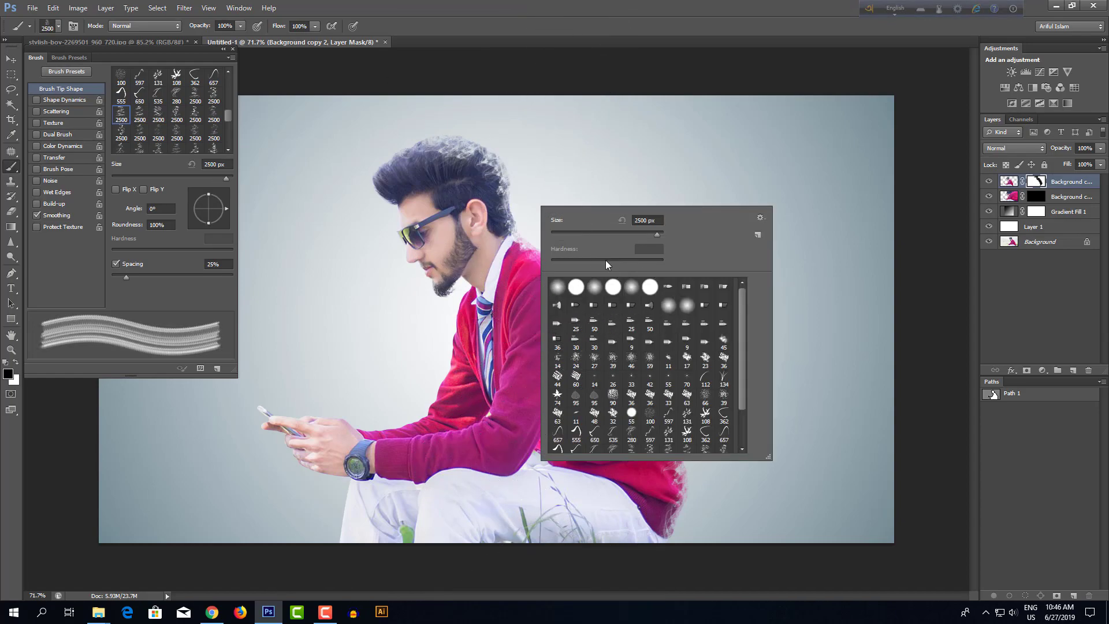
{"action": "key", "text": "Return"}
{"action": "left_click_drag", "start_coordinate": [524, 224], "coordinate": [565, 213]}
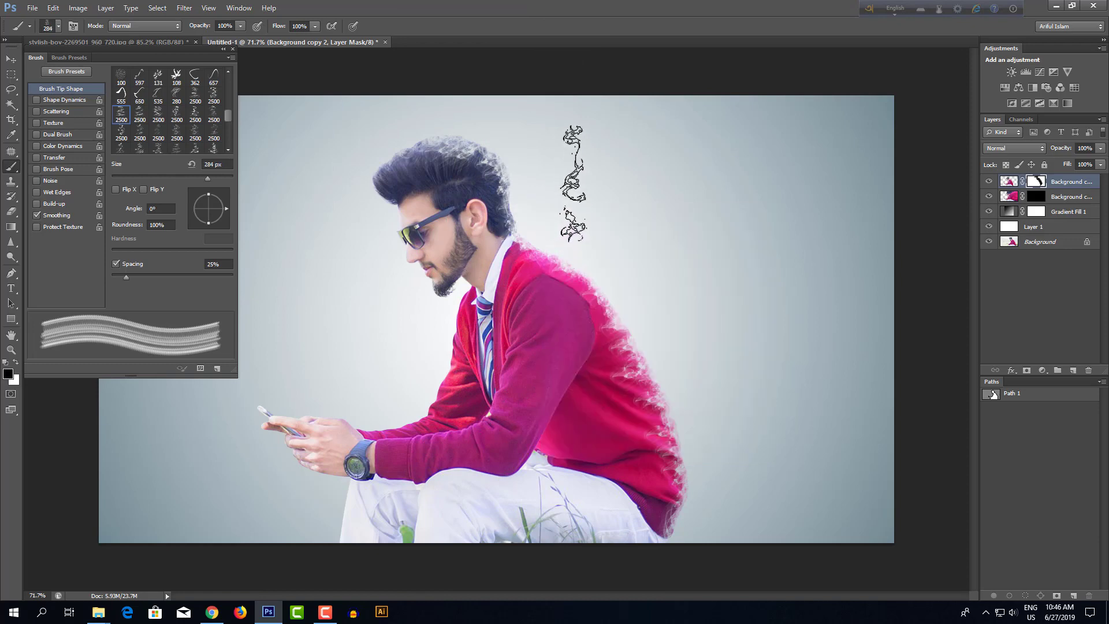
{"action": "right_click", "coordinate": [626, 181]}
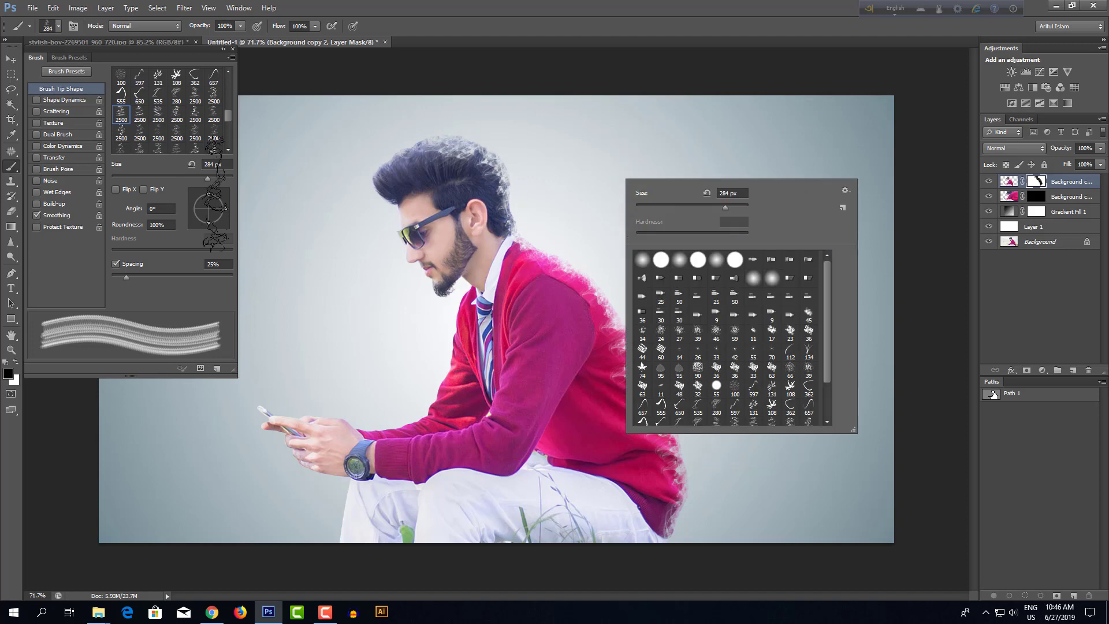
{"action": "left_click", "coordinate": [226, 208]}
{"action": "left_click_drag", "start_coordinate": [226, 208], "coordinate": [225, 227]}
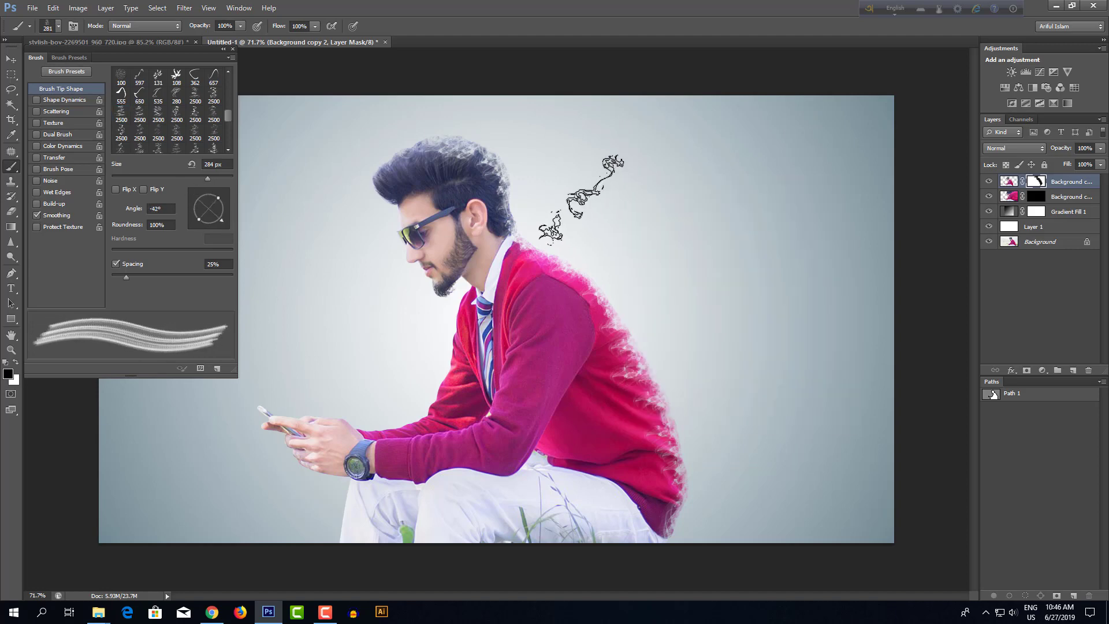
{"action": "left_click_drag", "start_coordinate": [582, 199], "coordinate": [605, 196]}
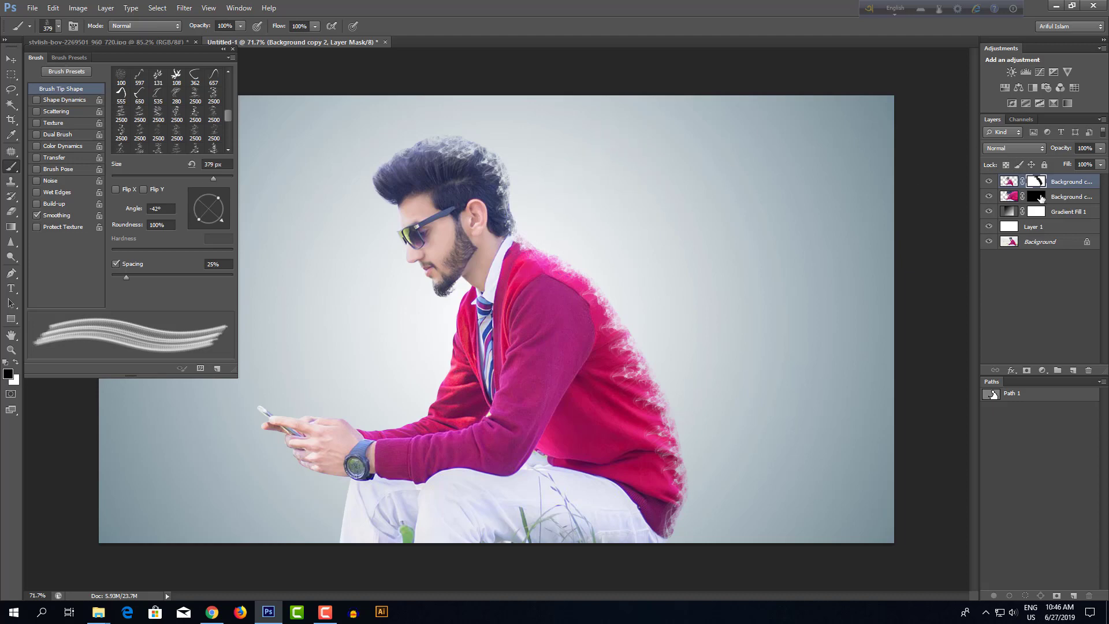
- Stamp white smoke wisps rising behind the head on the Background copy mask, with the brush enlarged to about 471 px
{"action": "left_click", "coordinate": [1038, 197]}
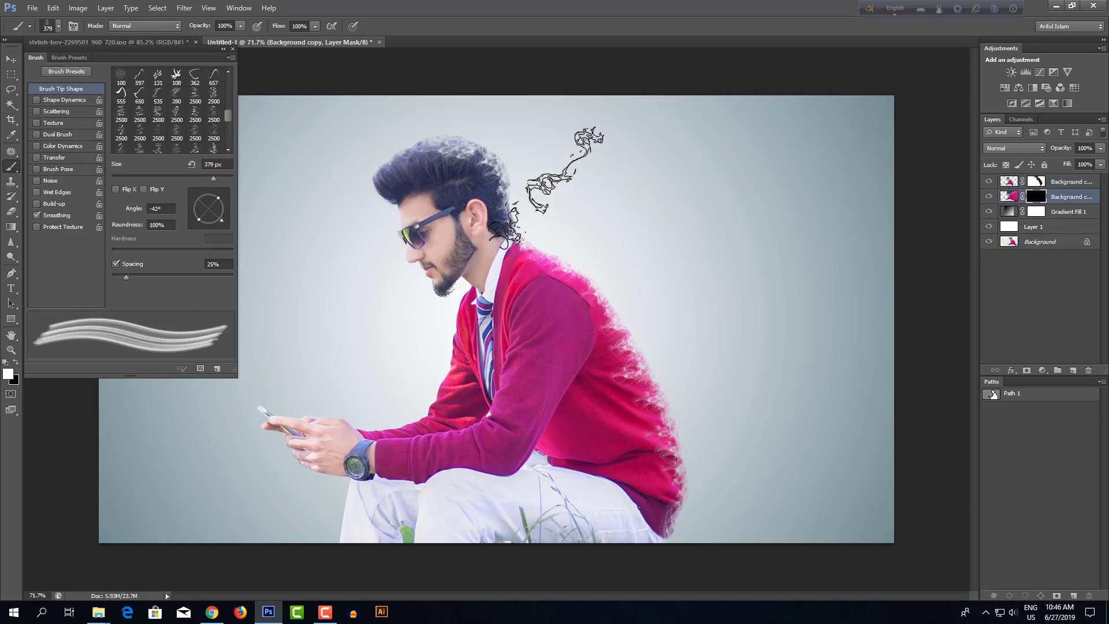
{"action": "left_click_drag", "start_coordinate": [551, 186], "coordinate": [615, 174]}
{"action": "left_click", "coordinate": [560, 165]}
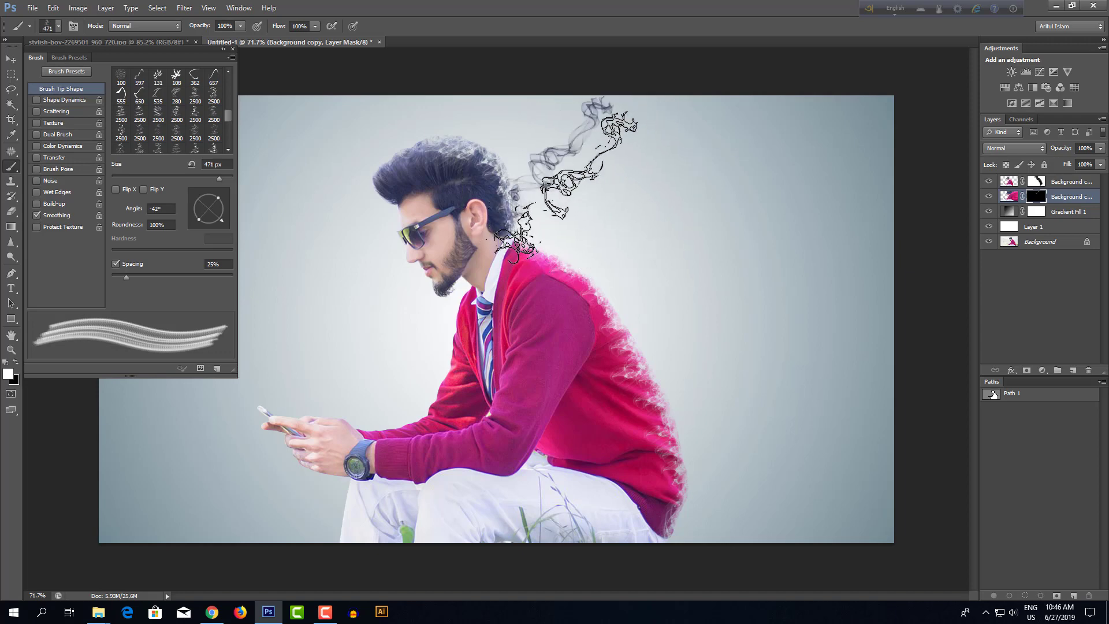
{"action": "left_click", "coordinate": [557, 185]}
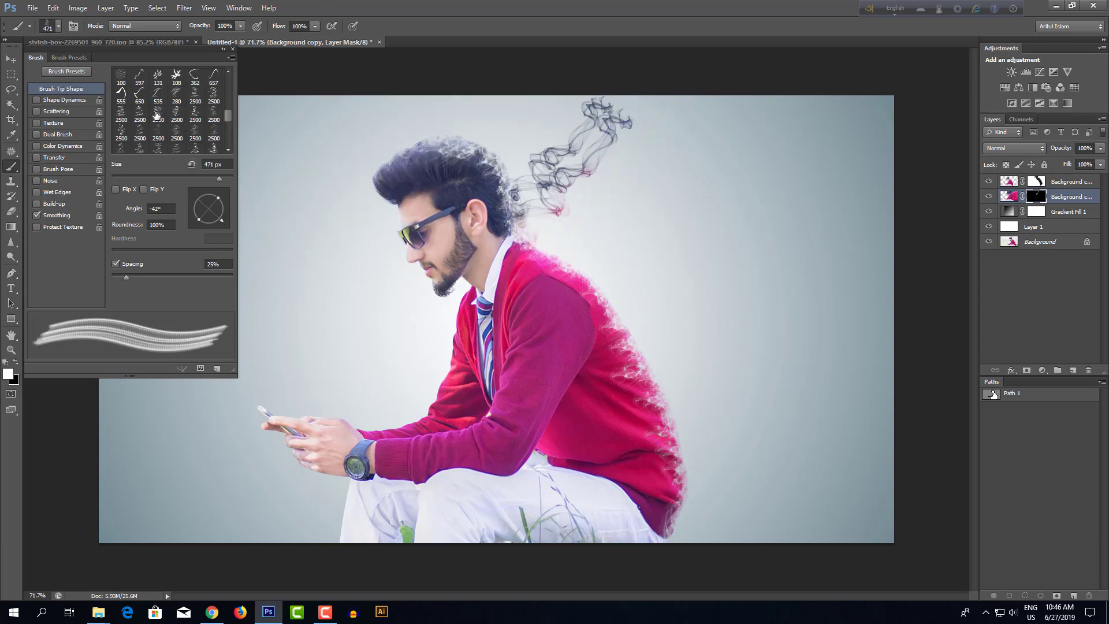
- Switch to the second 2500 px smoke brush tip, rotated to 134° and sized to about 612 px
{"action": "left_click", "coordinate": [213, 96]}
{"action": "right_click", "coordinate": [694, 262]}
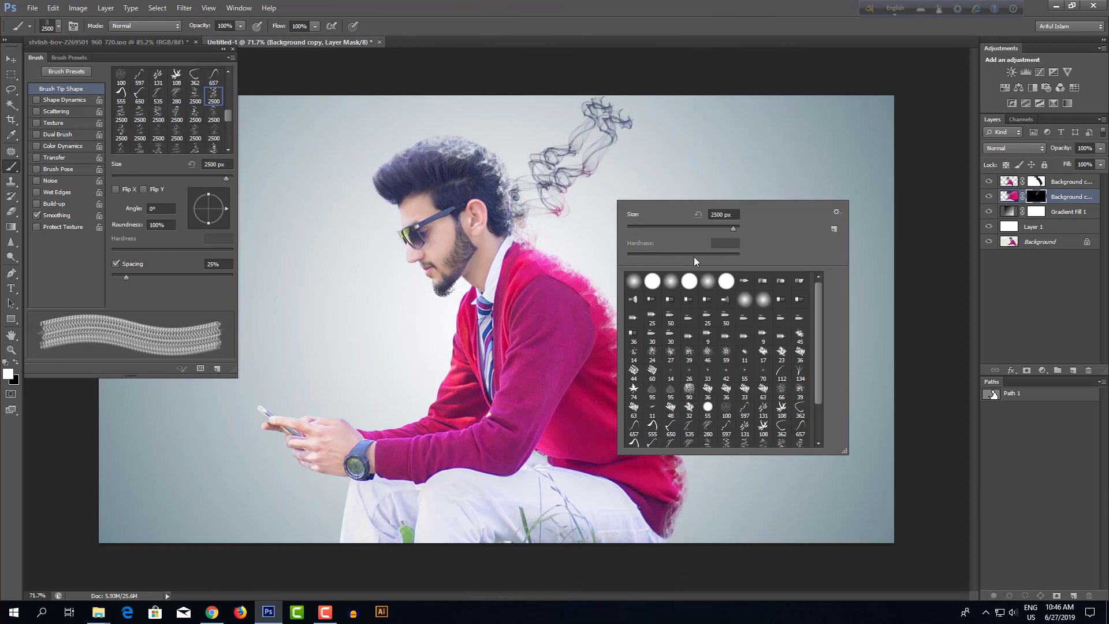
{"action": "left_click", "coordinate": [694, 228]}
{"action": "left_click_drag", "start_coordinate": [591, 212], "coordinate": [639, 206]}
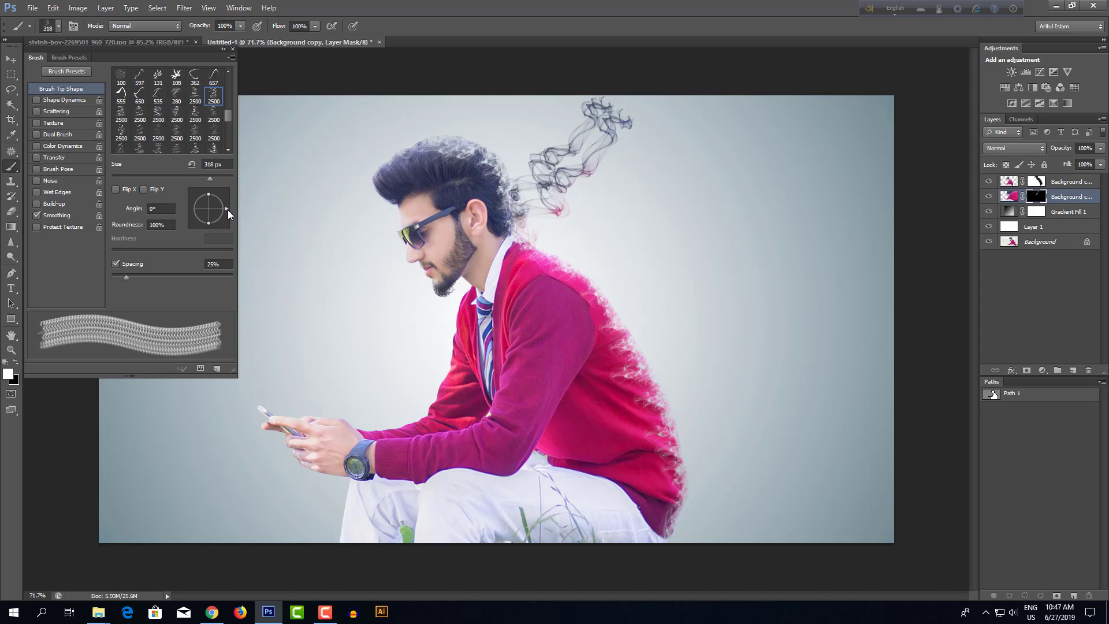
{"action": "left_click_drag", "start_coordinate": [228, 210], "coordinate": [197, 195]}
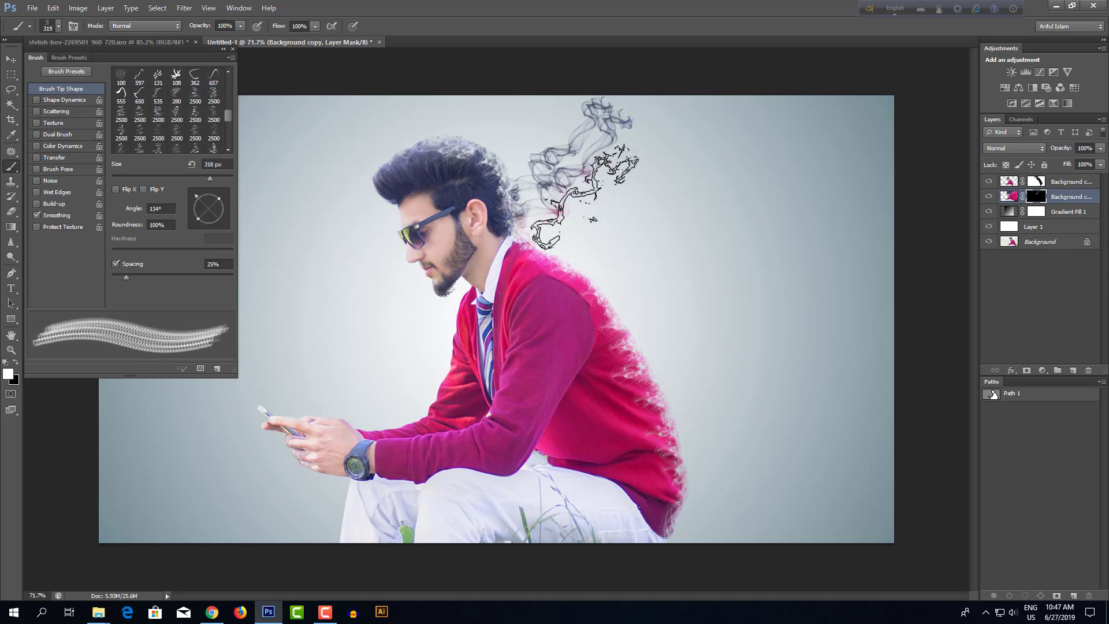
{"action": "left_click_drag", "start_coordinate": [617, 205], "coordinate": [664, 201]}
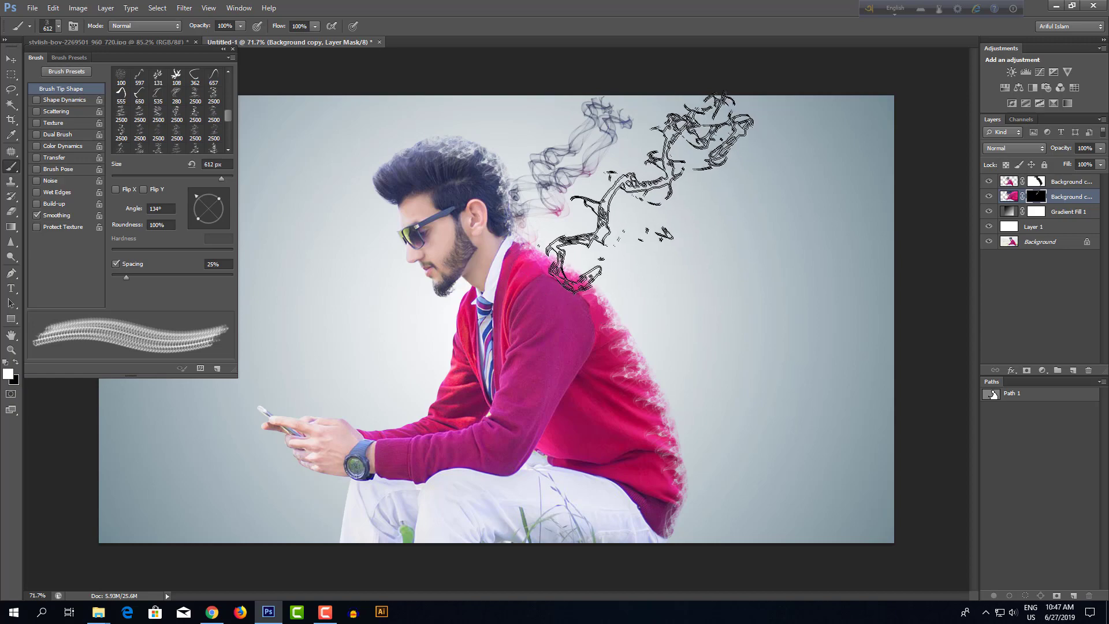
- Stamp white smoke wisps on the Background copy mask above the shoulder, redoing the first one closer to the neck, and another off the mid-back
{"action": "left_click", "coordinate": [646, 186]}
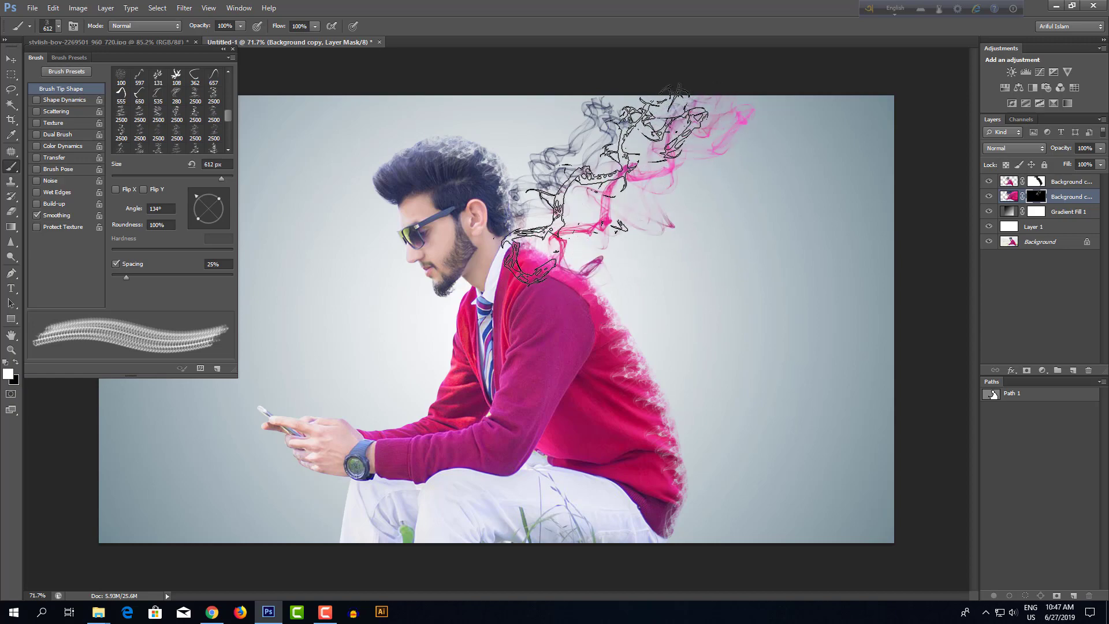
{"action": "key", "text": "ctrl+z"}
{"action": "left_click", "coordinate": [604, 185]}
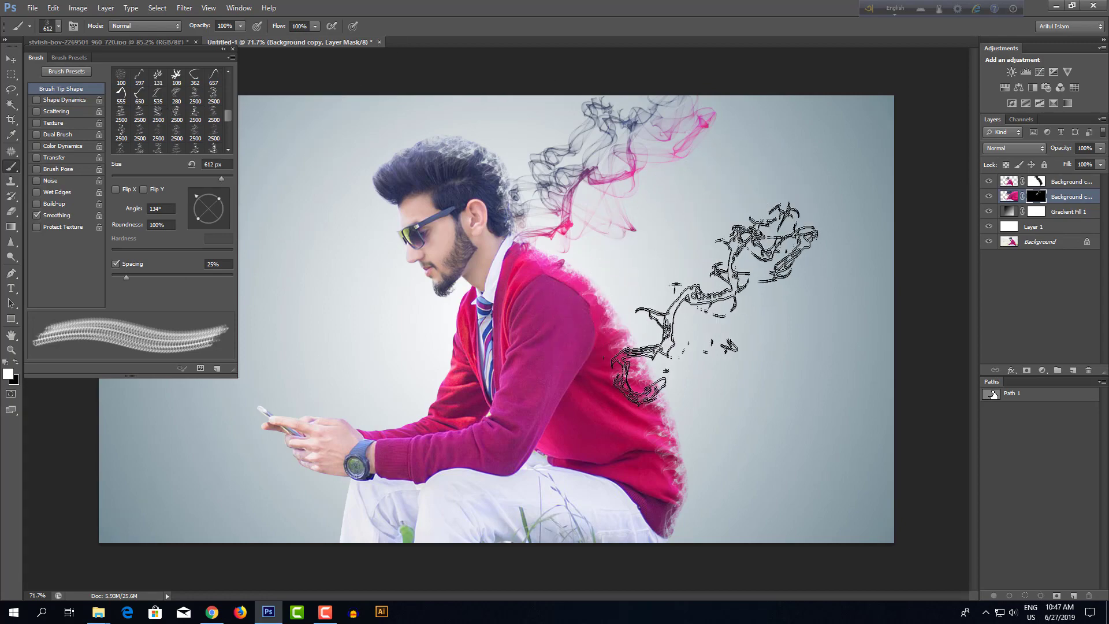
{"action": "left_click", "coordinate": [703, 307]}
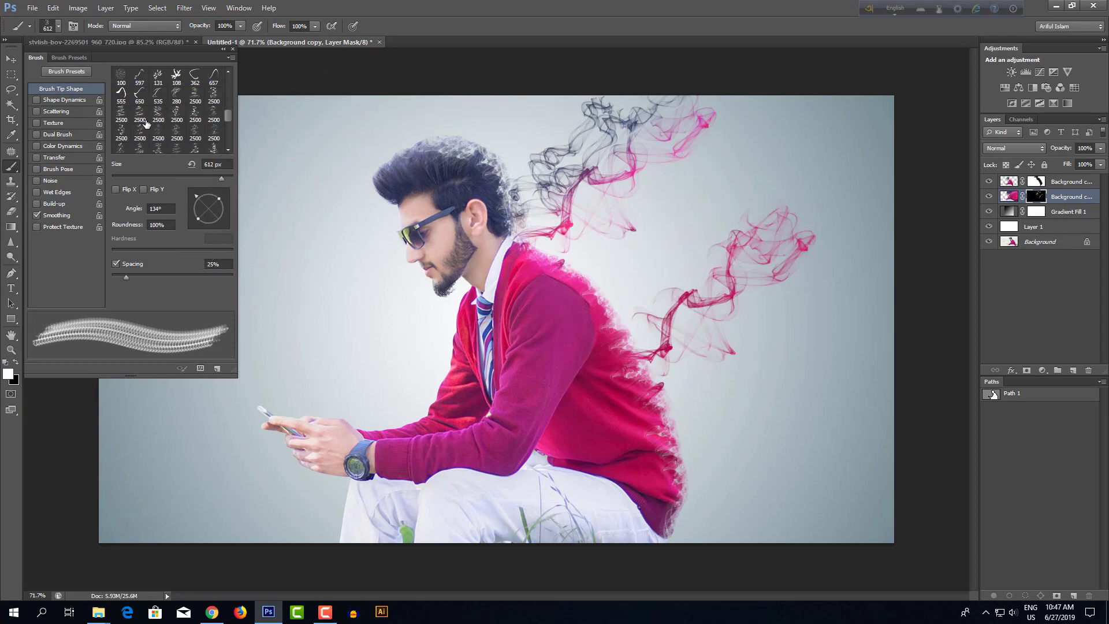
- Switch to the first 2500 px smoke brush tip, rotated to 138° and sized to about 614 px, and stamp white wisps above the shoulder
{"action": "left_click", "coordinate": [196, 97]}
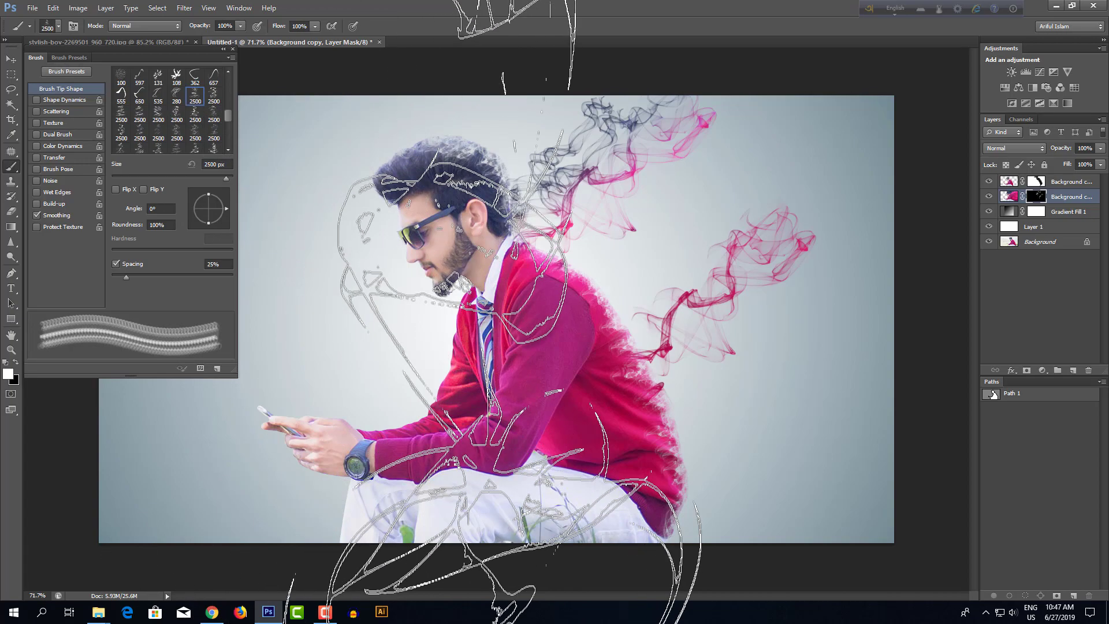
{"action": "right_click", "coordinate": [584, 200]}
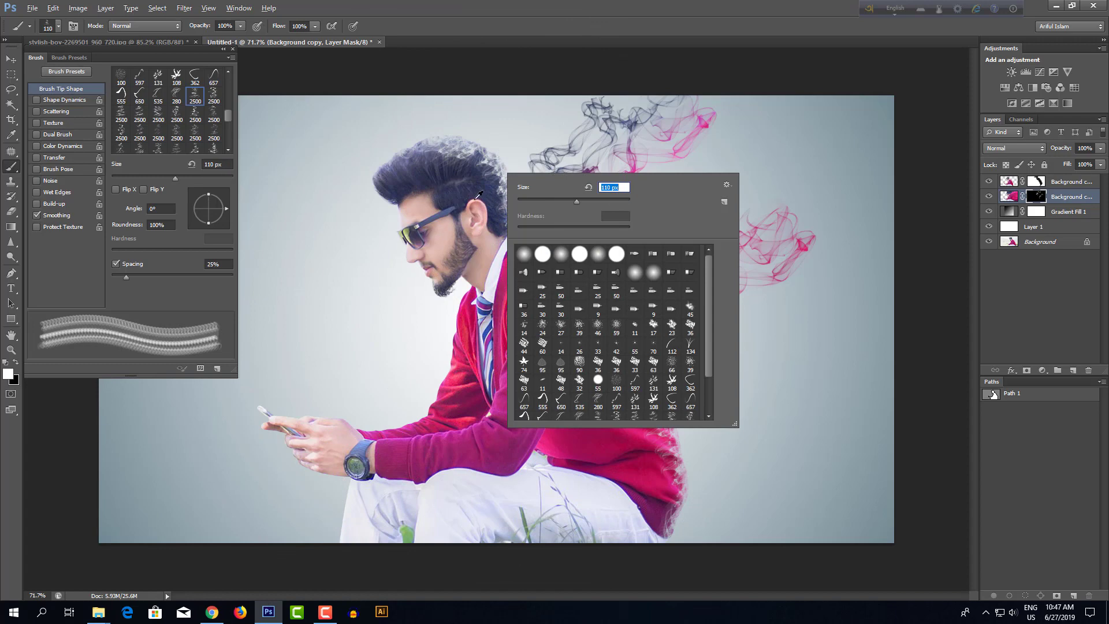
{"action": "left_click_drag", "start_coordinate": [475, 199], "coordinate": [510, 203], "text": "alt"}
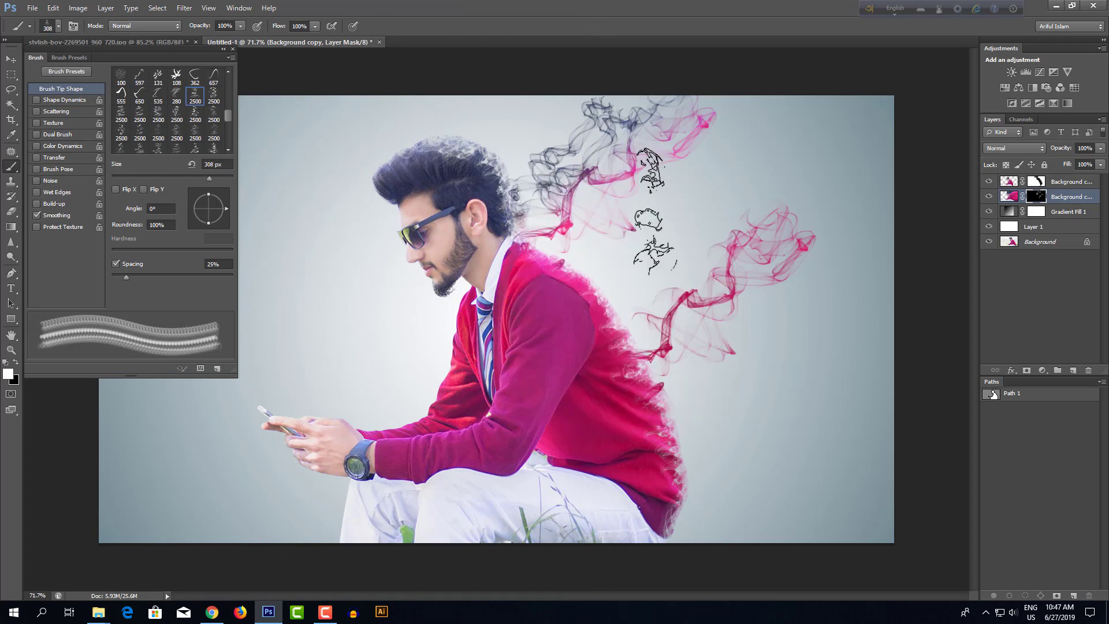
{"action": "left_click_drag", "start_coordinate": [227, 208], "coordinate": [195, 196]}
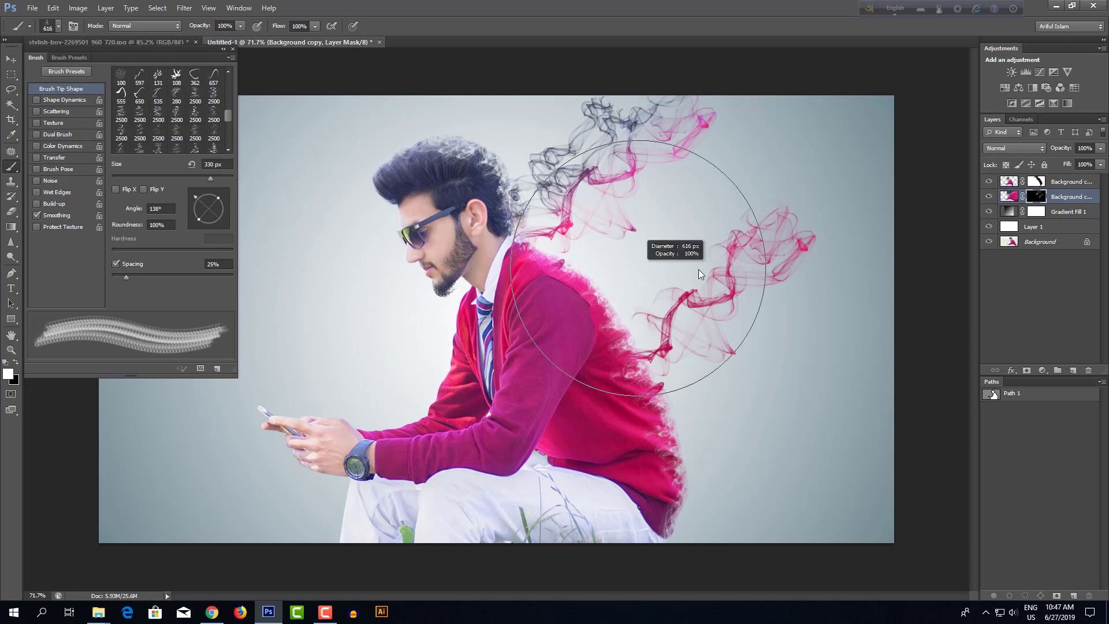
{"action": "left_click_drag", "start_coordinate": [698, 269], "coordinate": [697, 269], "text": "alt"}
{"action": "left_click", "coordinate": [657, 197]}
{"action": "left_click", "coordinate": [697, 235]}
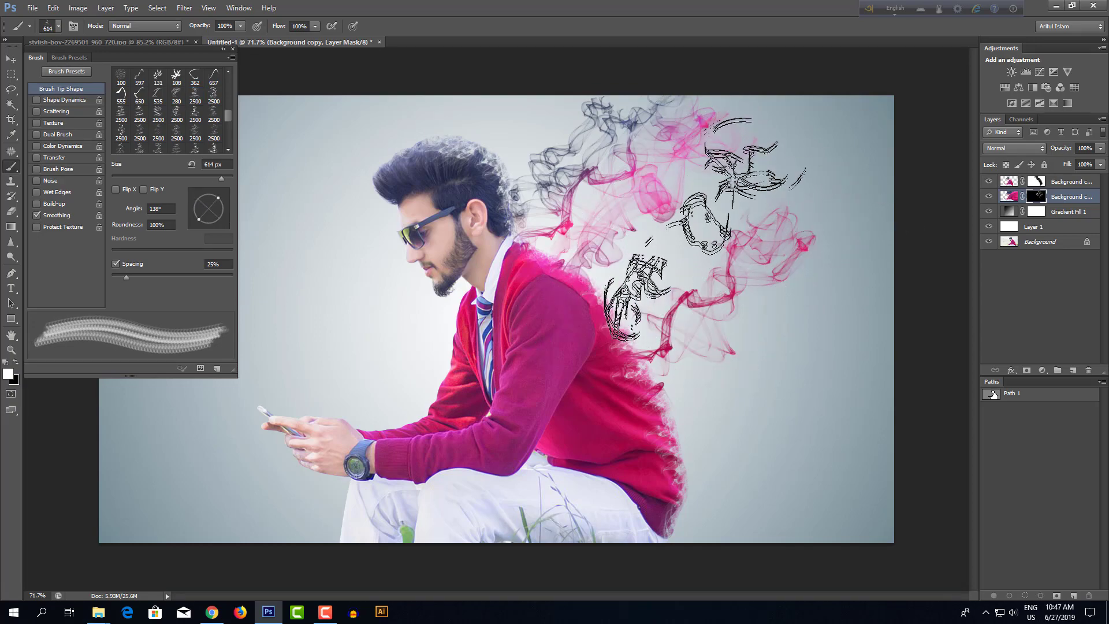
- Switch to the sixth 2500 px smoke brush tip, rotate it to 143° and size it to about 651 px
{"action": "left_click", "coordinate": [177, 114]}
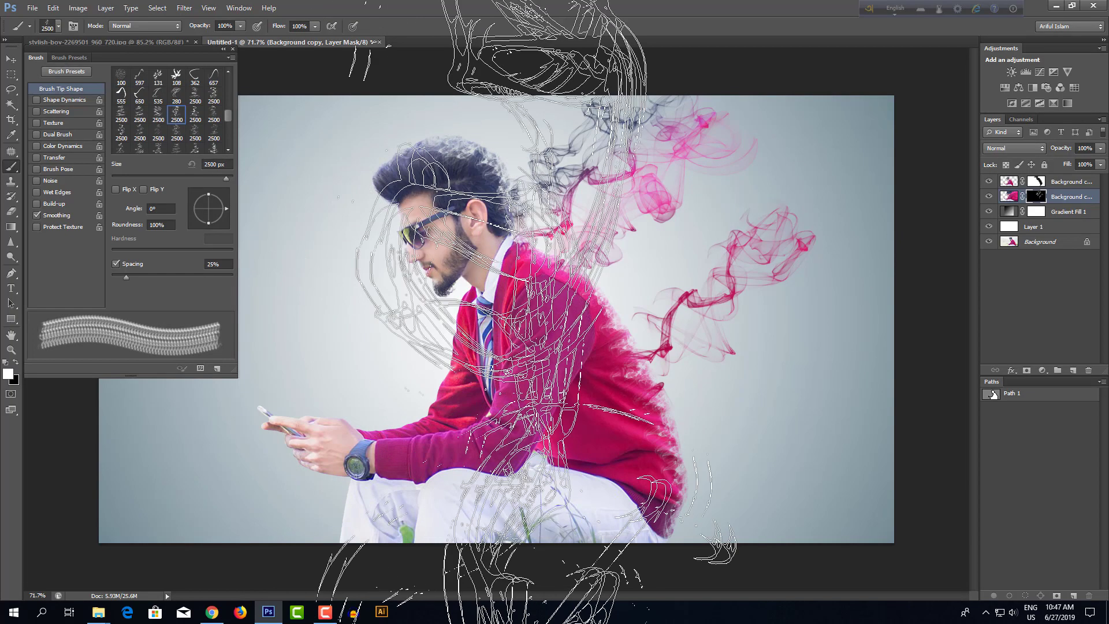
{"action": "right_click", "coordinate": [558, 188]}
{"action": "left_click", "coordinate": [626, 215]}
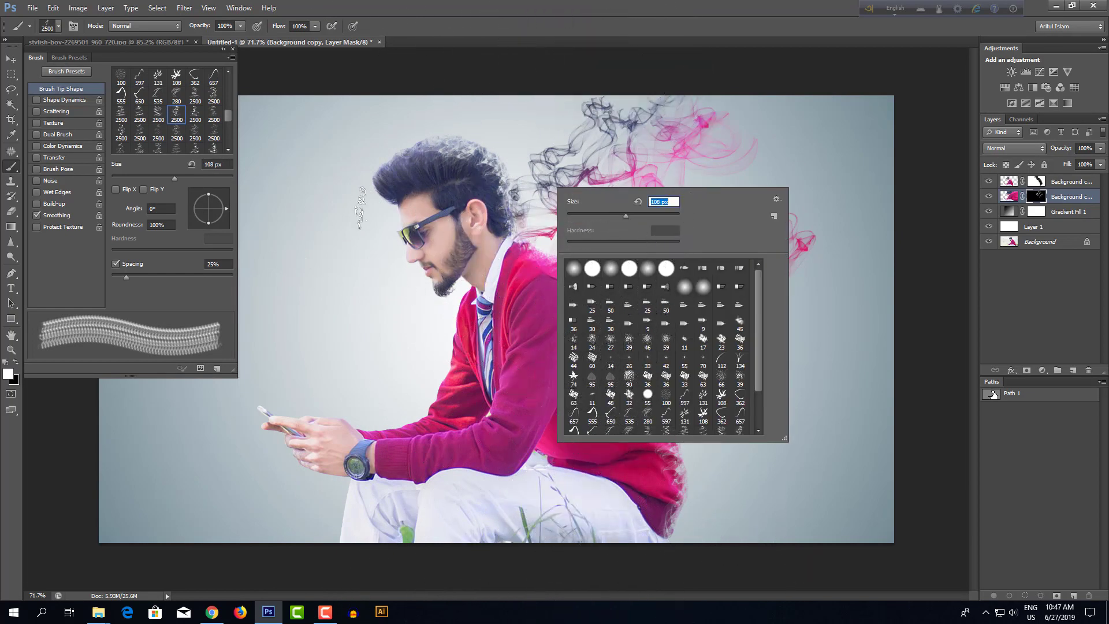
{"action": "right_click", "coordinate": [619, 171], "text": "alt"}
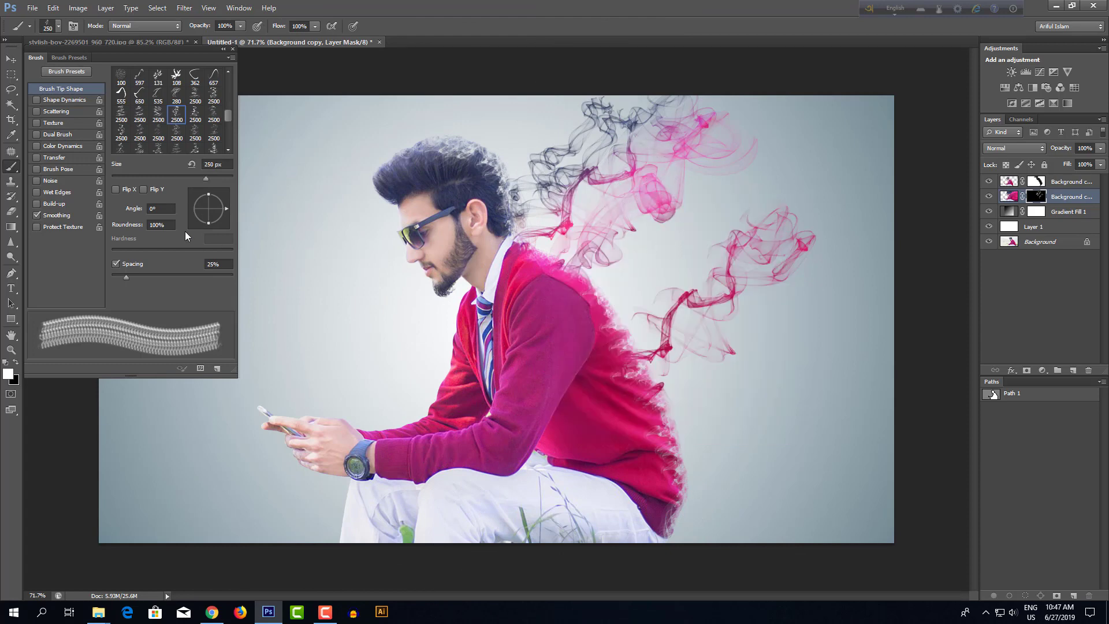
{"action": "left_click_drag", "start_coordinate": [228, 209], "coordinate": [197, 200]}
{"action": "right_click", "coordinate": [627, 217], "text": "alt"}
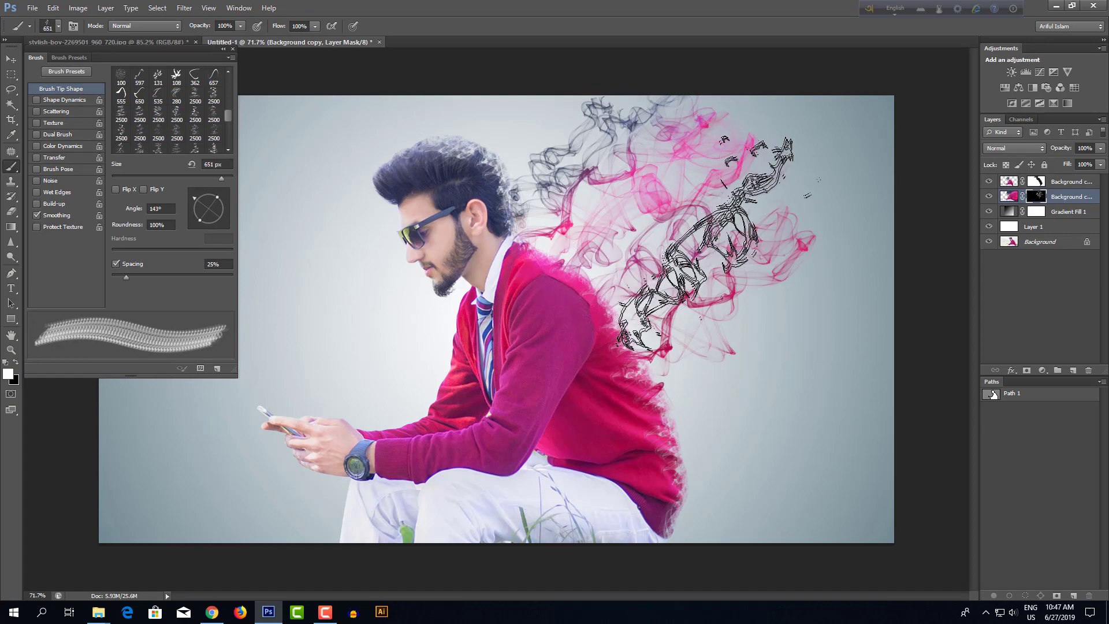
- Stamp white wisps on the Background copy mask off the mid-back and shoulder, reducing the brush to about 470 and 344 px for those behind the head
{"action": "left_click", "coordinate": [732, 350]}
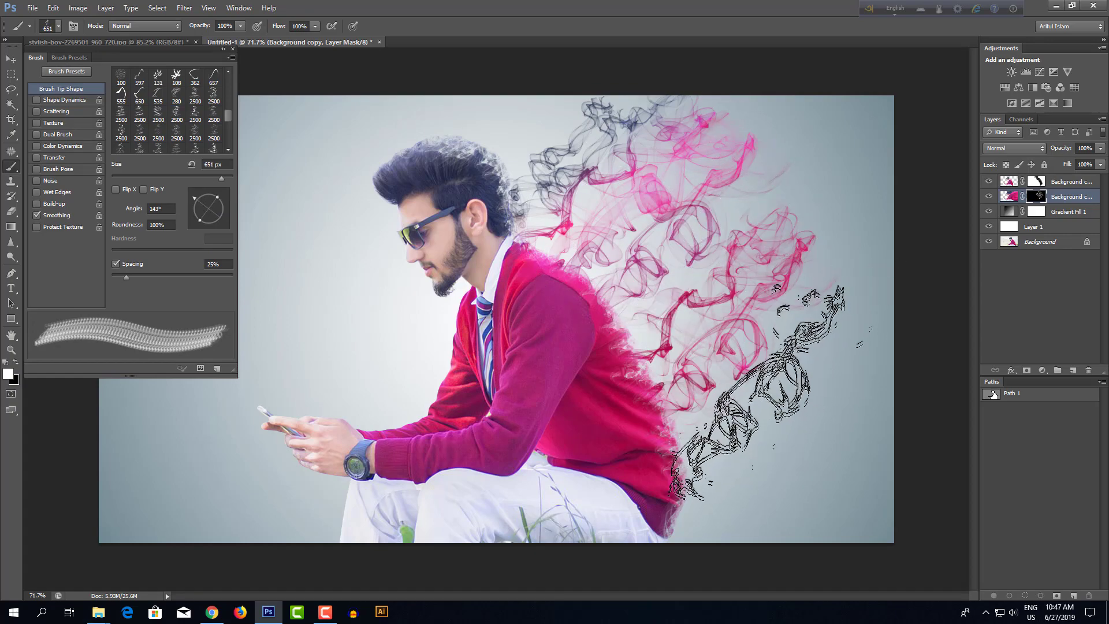
{"action": "left_click", "coordinate": [668, 294]}
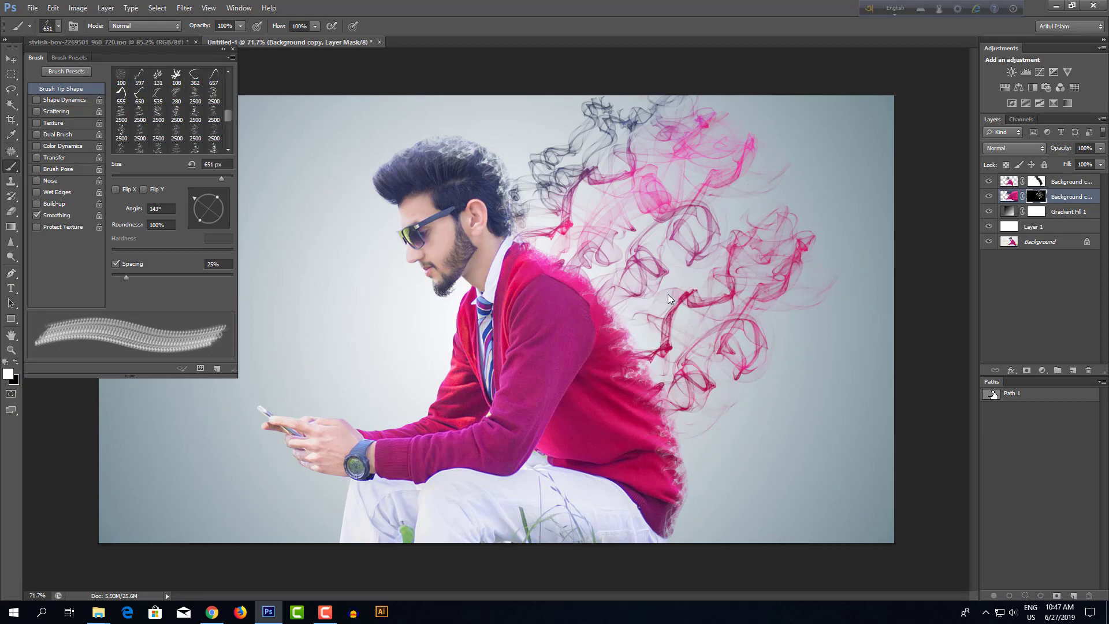
{"action": "left_click", "coordinate": [673, 292]}
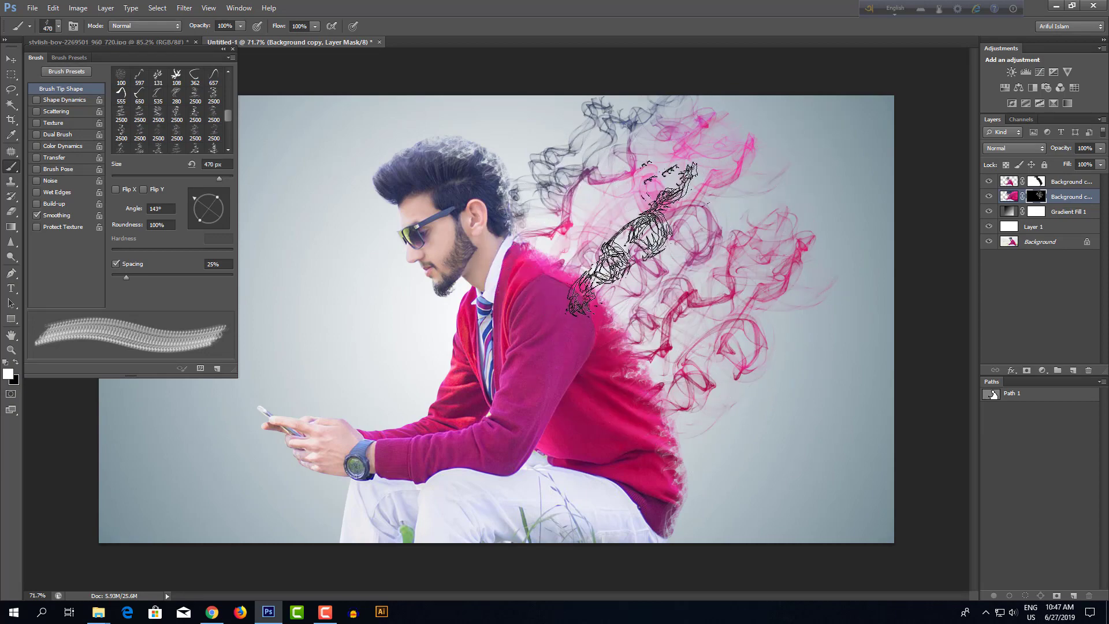
{"action": "left_click_drag", "start_coordinate": [619, 233], "coordinate": [592, 233], "text": "alt"}
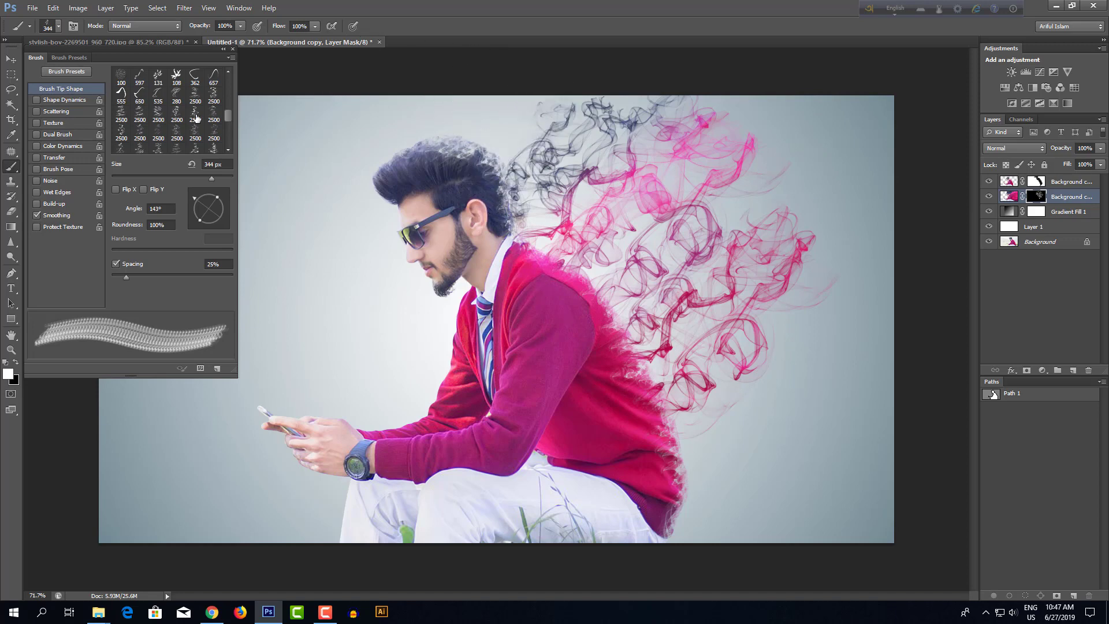
- Choose the second smoke brush tip two rows below the current one, rotate it to -27° and size it to about 417 px
{"action": "left_click", "coordinate": [137, 150]}
{"action": "right_click", "coordinate": [636, 191]}
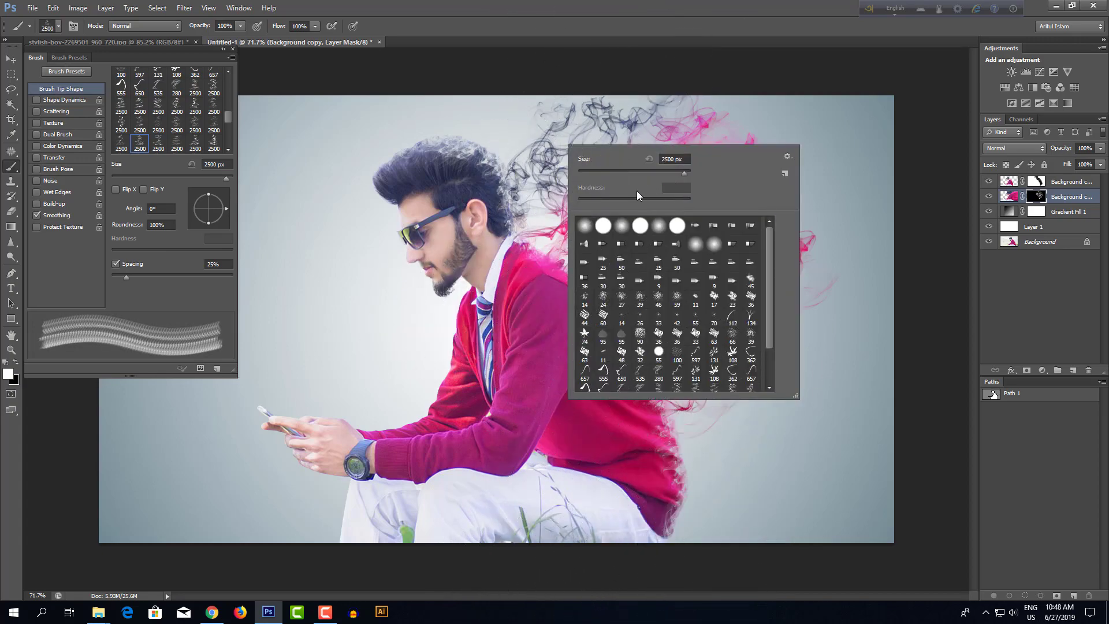
{"action": "left_click", "coordinate": [649, 172]}
{"action": "left_click_drag", "start_coordinate": [524, 180], "coordinate": [559, 185]}
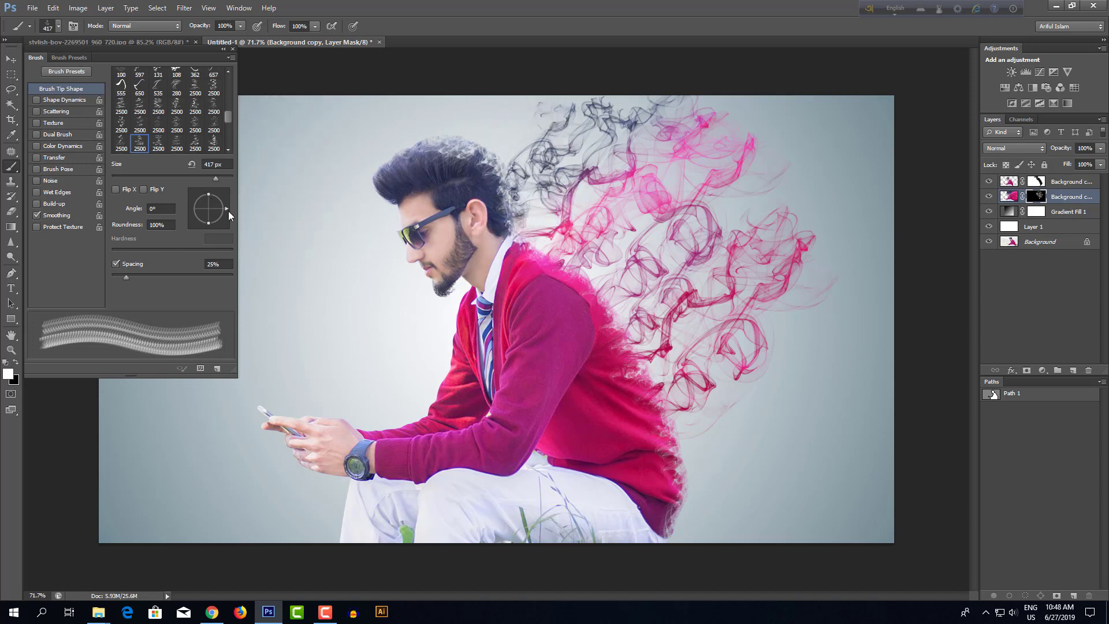
{"action": "left_click_drag", "start_coordinate": [227, 211], "coordinate": [225, 216]}
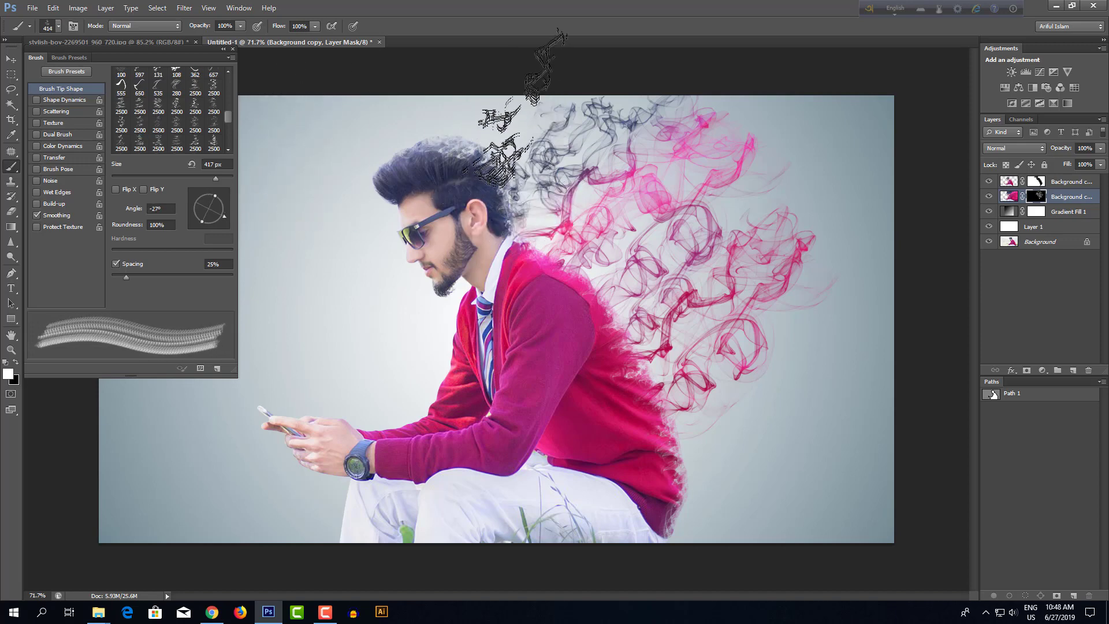
- Stamp white wisps above the head, and more off the back and lower back with the brush rotated to -39° and enlarged to about 714 px
{"action": "left_click", "coordinate": [514, 107]}
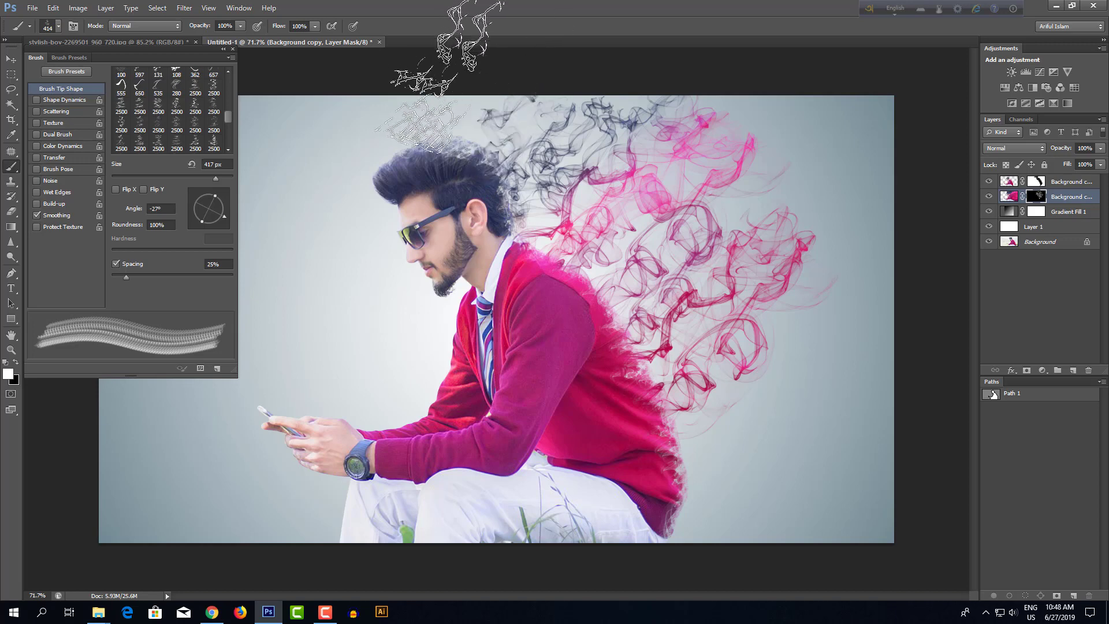
{"action": "left_click", "coordinate": [470, 93]}
{"action": "left_click_drag", "start_coordinate": [691, 230], "coordinate": [744, 230]}
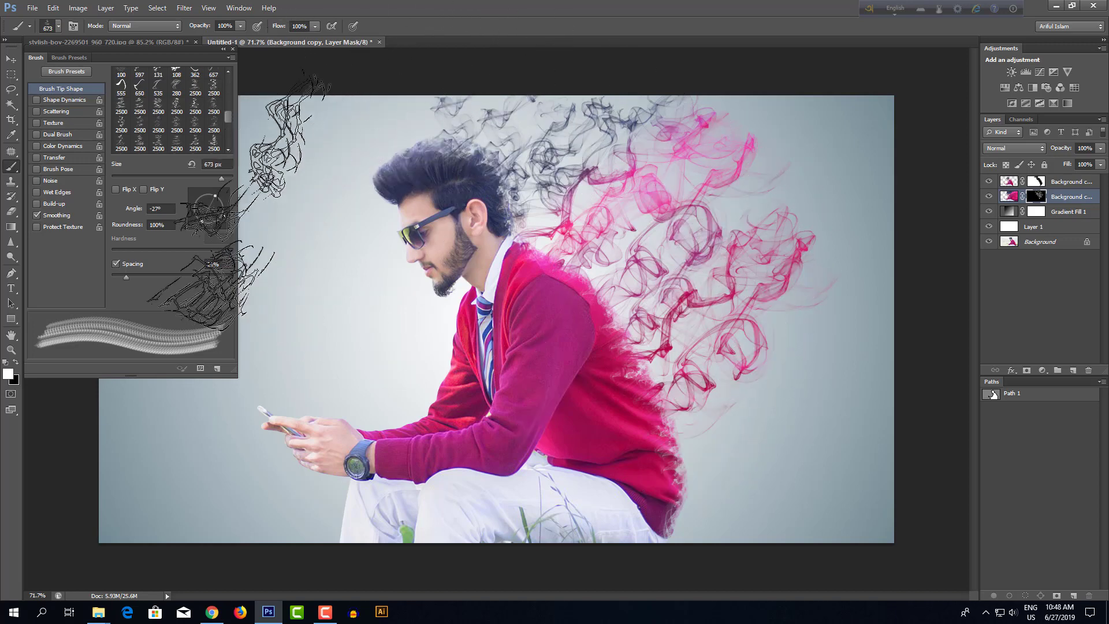
{"action": "left_click_drag", "start_coordinate": [225, 218], "coordinate": [224, 220]}
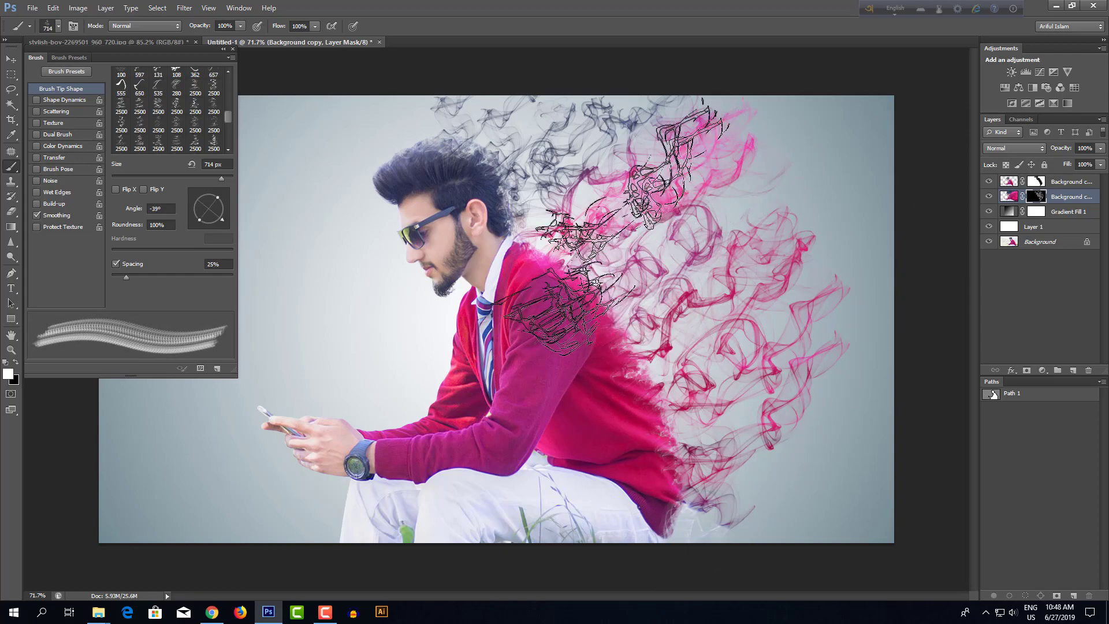
{"action": "mouse_move", "coordinate": [677, 257]}
{"action": "left_mouse_down"}
{"action": "mouse_move", "coordinate": [655, 238]}
{"action": "mouse_move", "coordinate": [650, 255]}
{"action": "left_mouse_up"}
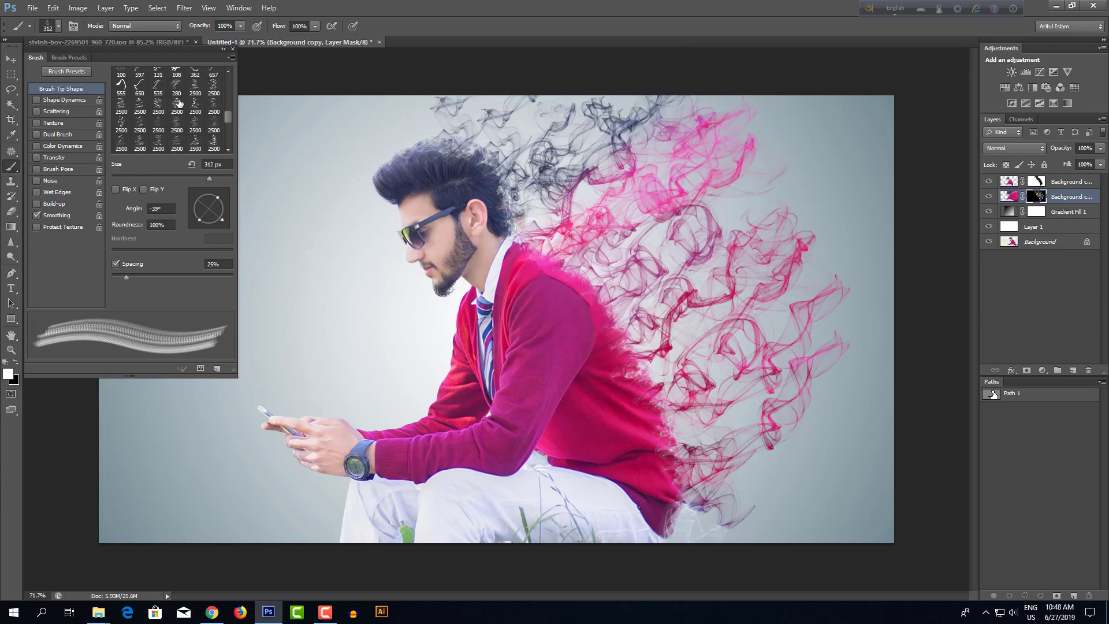
- Switch to the fifth 2500 px smoke brush tip, rotate it to 133° and size it to about 338 px
{"action": "left_click", "coordinate": [158, 108]}
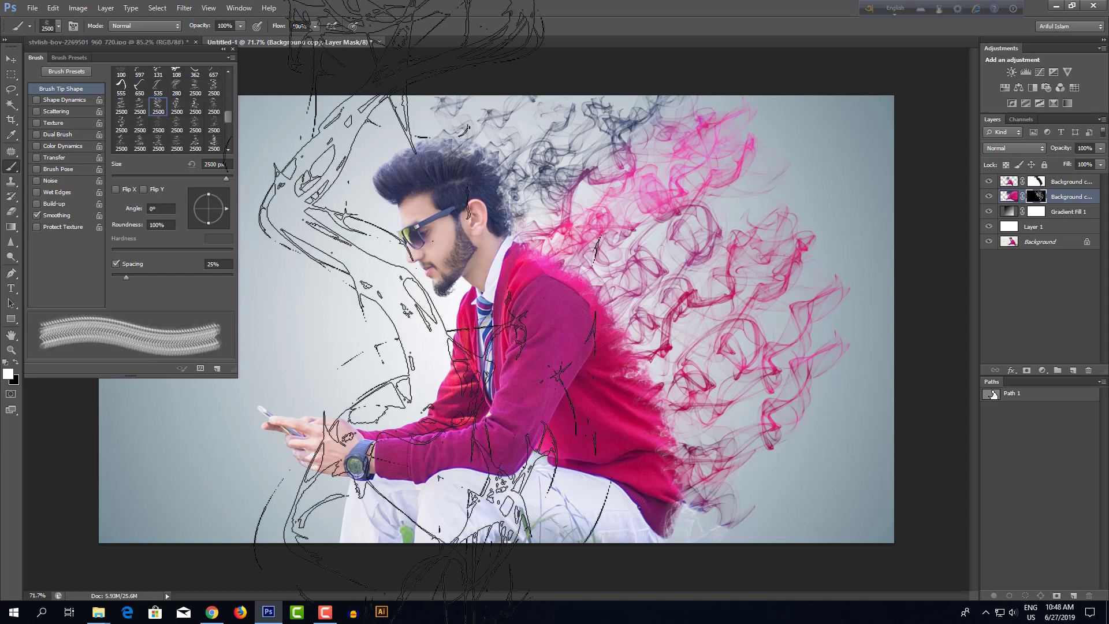
{"action": "right_click", "coordinate": [664, 263]}
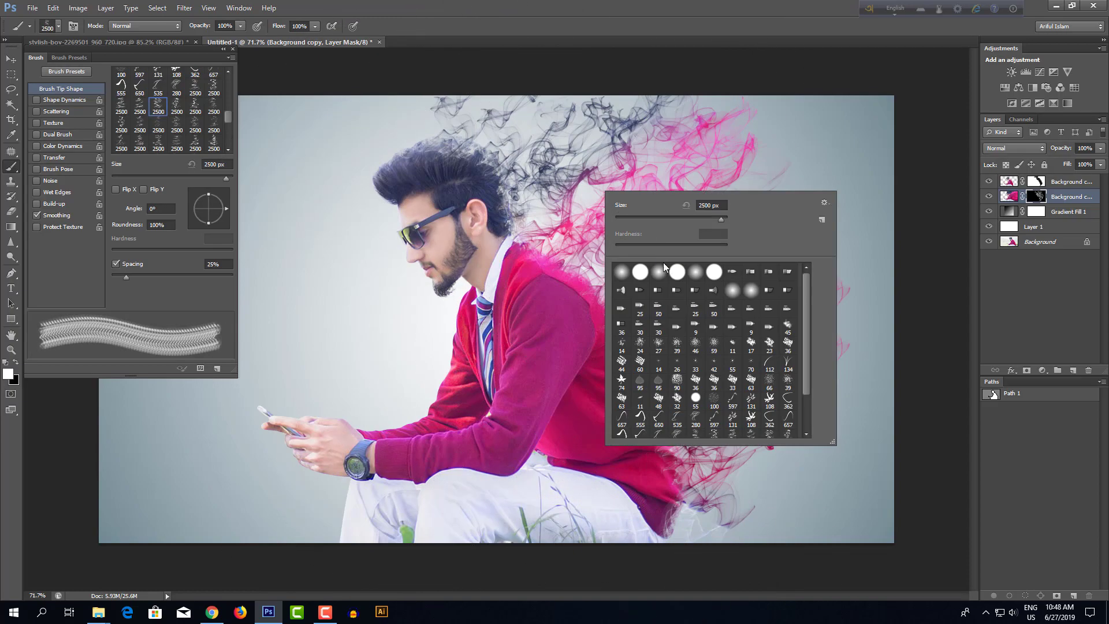
{"action": "left_click", "coordinate": [681, 218]}
{"action": "left_click_drag", "start_coordinate": [574, 225], "coordinate": [601, 224]}
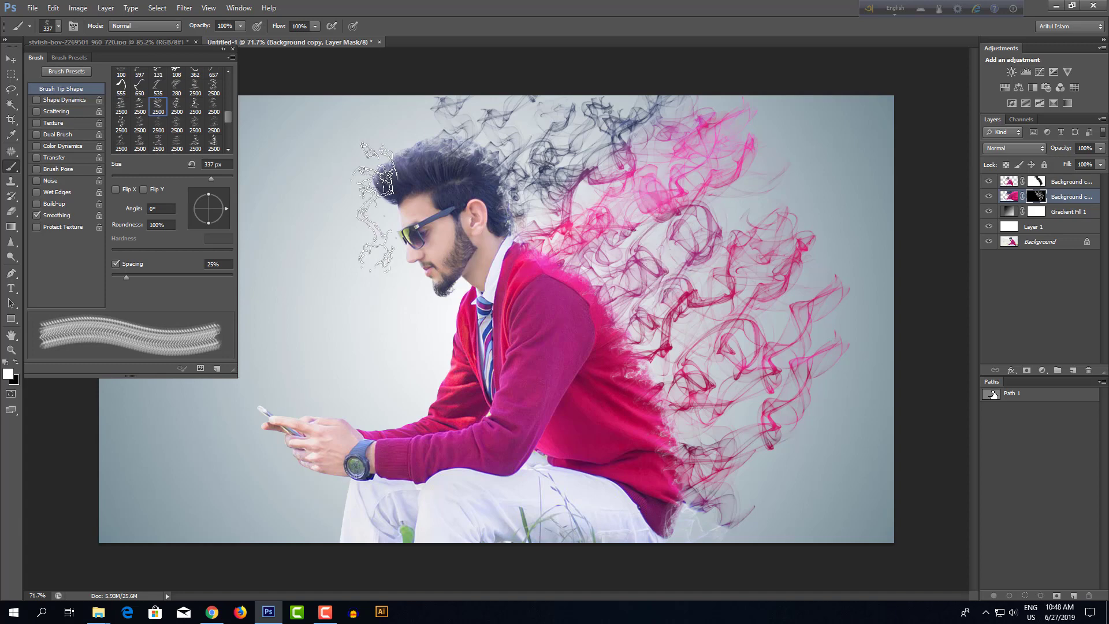
{"action": "left_click_drag", "start_coordinate": [228, 205], "coordinate": [196, 193]}
- Stamp denser white wisps on the Background copy mask close to the shoulder, back and head, with the brush reduced to about 307 px
{"action": "left_click", "coordinate": [575, 208]}
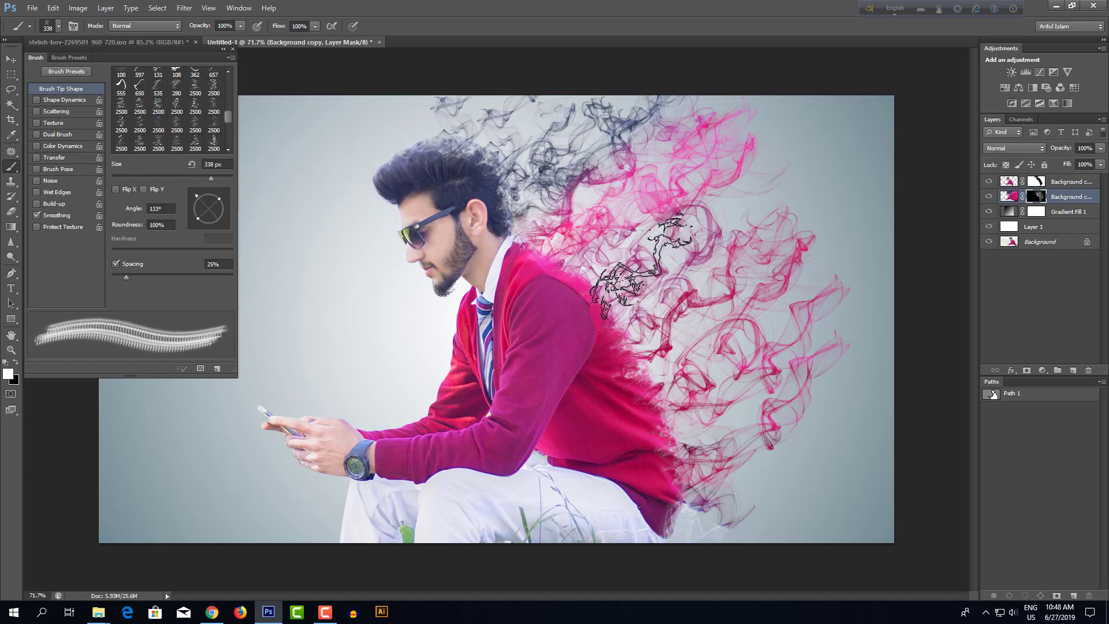
{"action": "left_click_drag", "start_coordinate": [648, 263], "coordinate": [636, 263]}
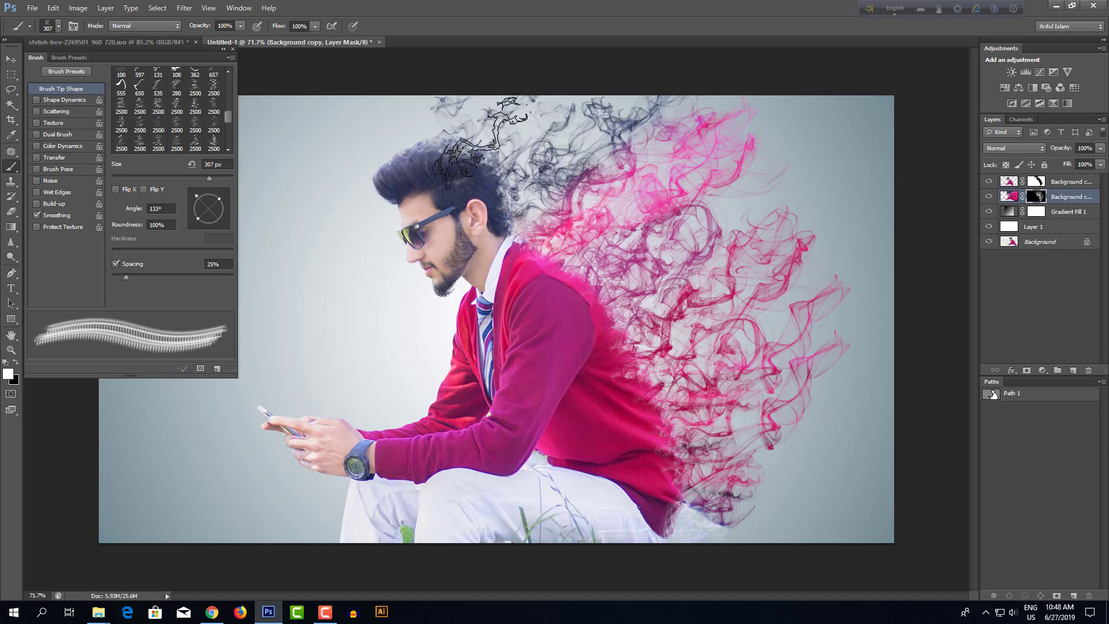
{"action": "left_click", "coordinate": [488, 144]}
{"action": "left_click", "coordinate": [525, 153]}
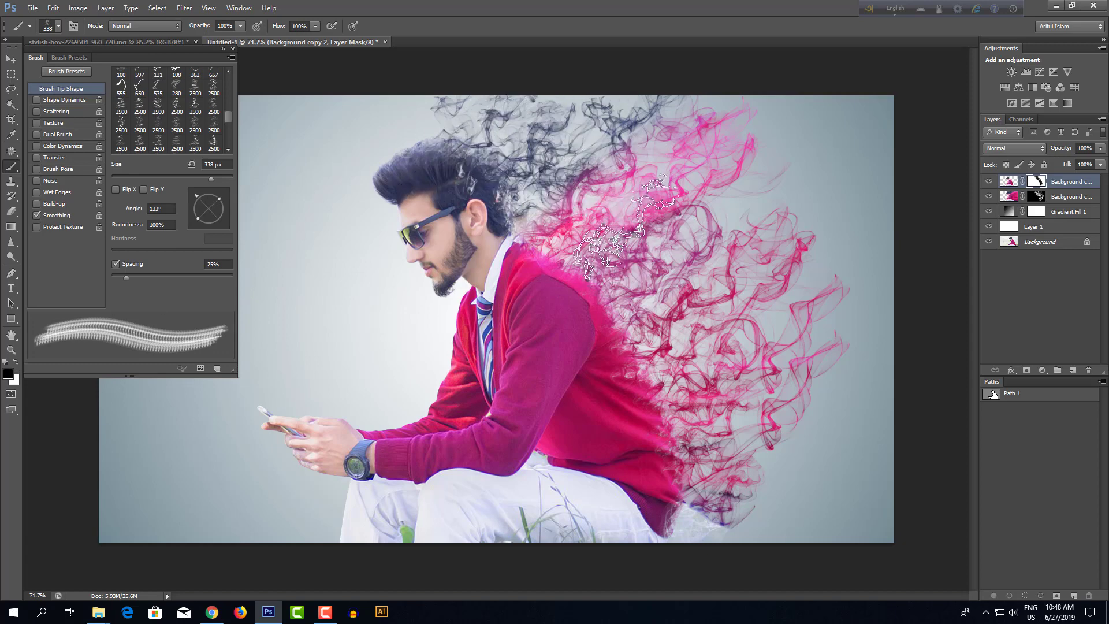
- Stamp black smoke on the Background copy 2 mask over the hair, shoulder and back, with the brush rotated to -40° and enlarged to about 489 px
{"action": "left_click_drag", "start_coordinate": [195, 193], "coordinate": [227, 224]}
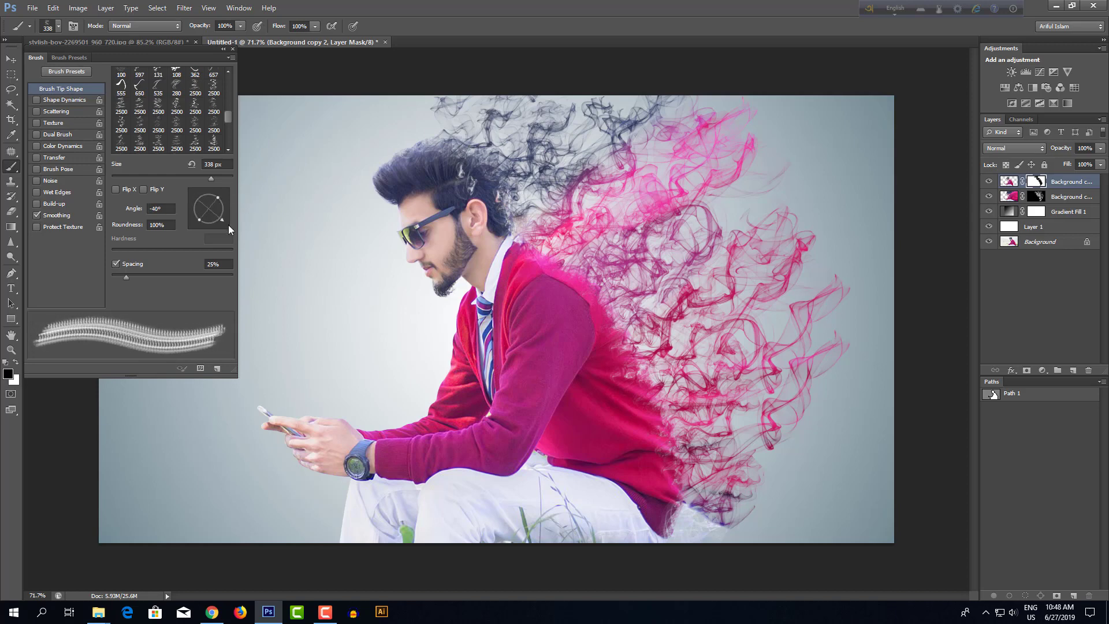
{"action": "left_click", "coordinate": [594, 248]}
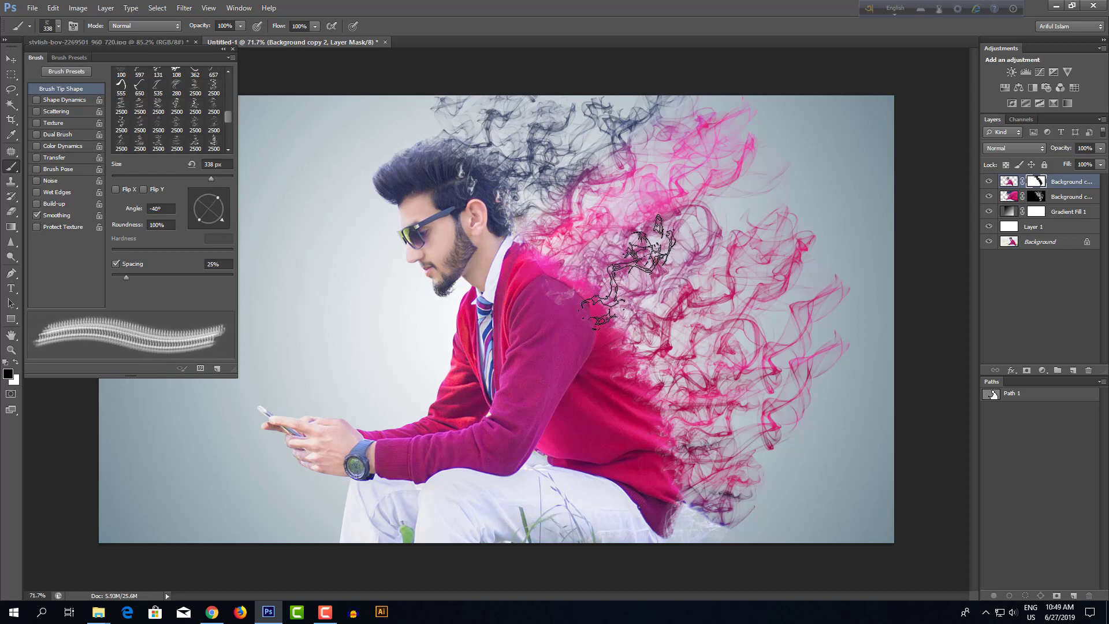
{"action": "left_click", "coordinate": [617, 303]}
{"action": "left_click", "coordinate": [658, 357]}
{"action": "left_click_drag", "start_coordinate": [691, 414], "coordinate": [705, 414]}
{"action": "left_click", "coordinate": [686, 443]}
{"action": "left_click_drag", "start_coordinate": [667, 334], "coordinate": [702, 336]}
{"action": "left_click", "coordinate": [683, 336]}
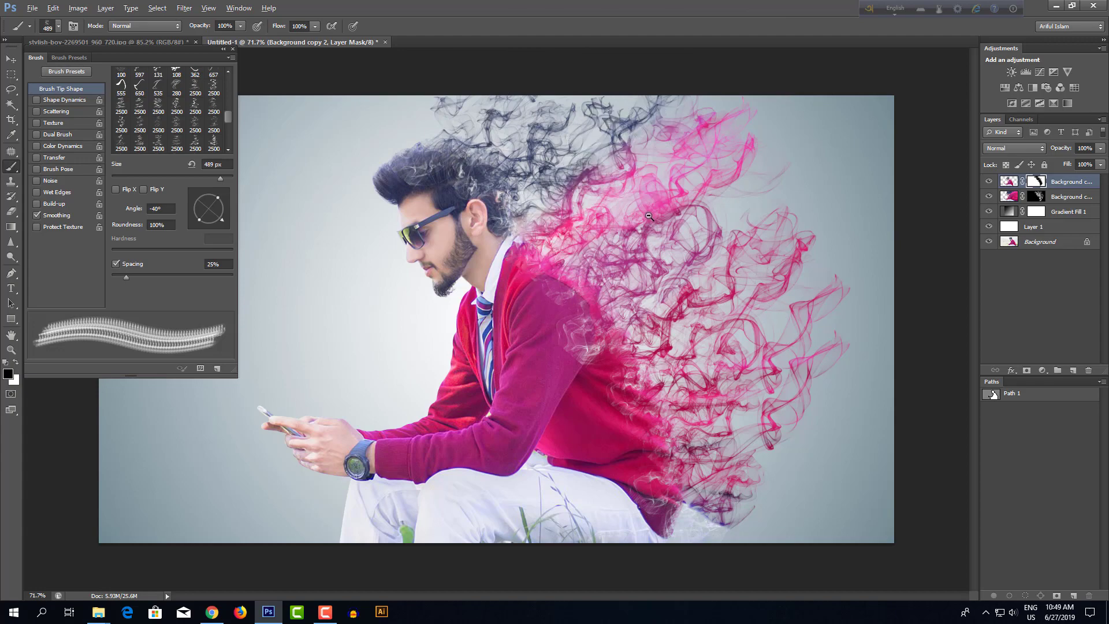
{"action": "scroll", "coordinate": [657, 233], "scroll_direction": "down", "scroll_amount": 3}
{"action": "scroll", "coordinate": [656, 232], "scroll_direction": "up", "scroll_amount": 2}
{"action": "left_click_drag", "start_coordinate": [657, 233], "coordinate": [634, 238]}
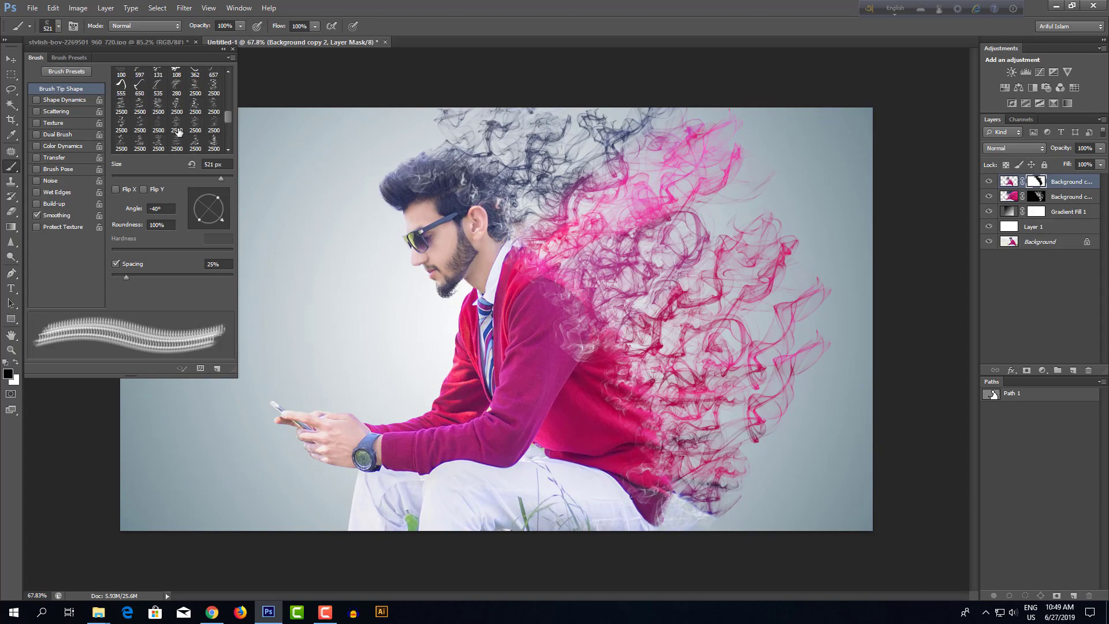
- Switch to the sixth 2500 px smoke brush tip, rotate it to 135° and size it to about 394 px for the Background copy 2 mask
{"action": "left_click", "coordinate": [174, 105]}
{"action": "right_click", "coordinate": [654, 255]}
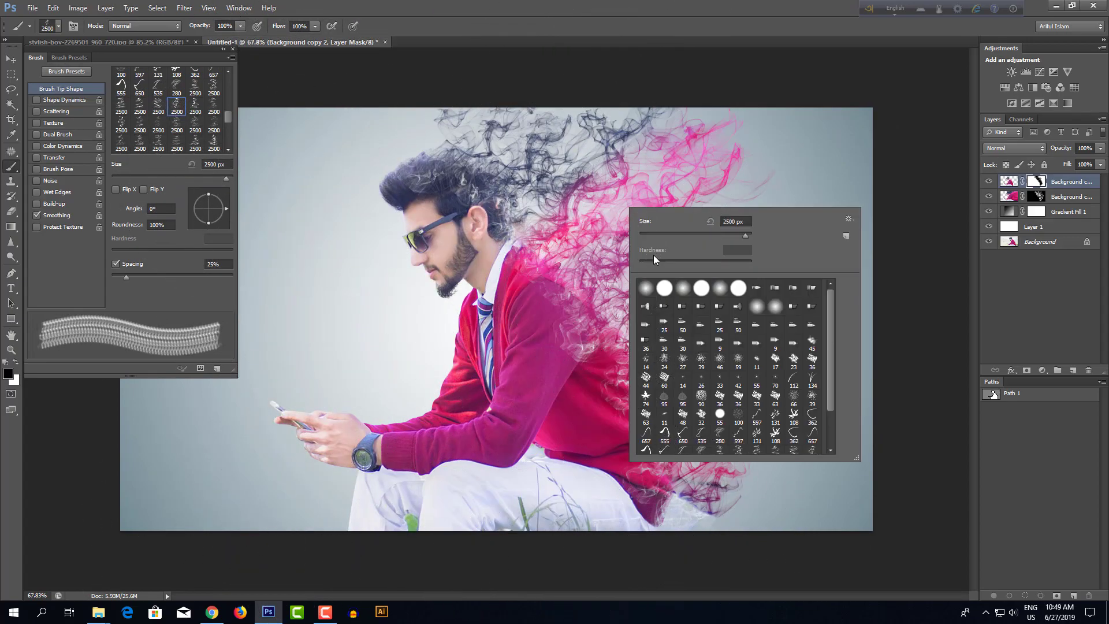
{"action": "left_click_drag", "start_coordinate": [536, 230], "coordinate": [590, 235]}
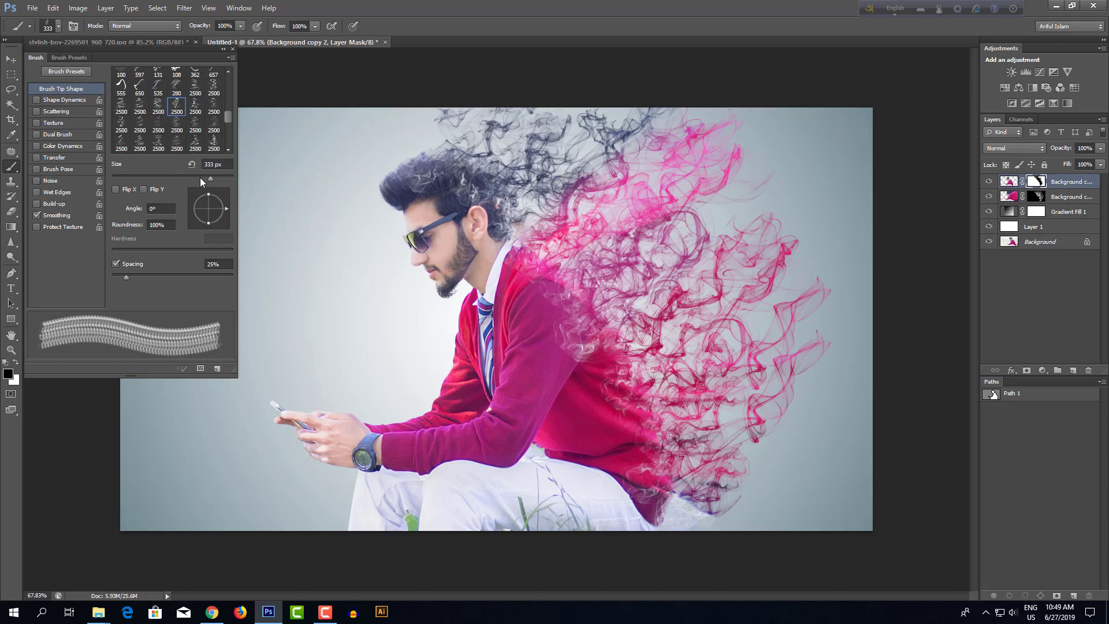
{"action": "left_click_drag", "start_coordinate": [227, 208], "coordinate": [197, 197]}
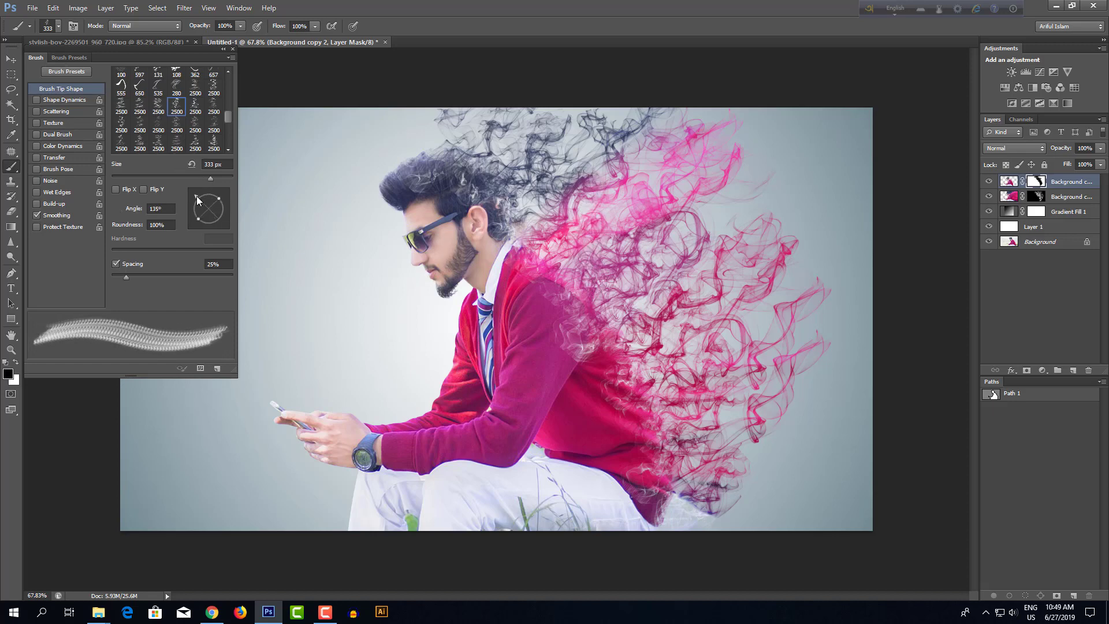
{"action": "left_click_drag", "start_coordinate": [564, 234], "coordinate": [583, 233]}
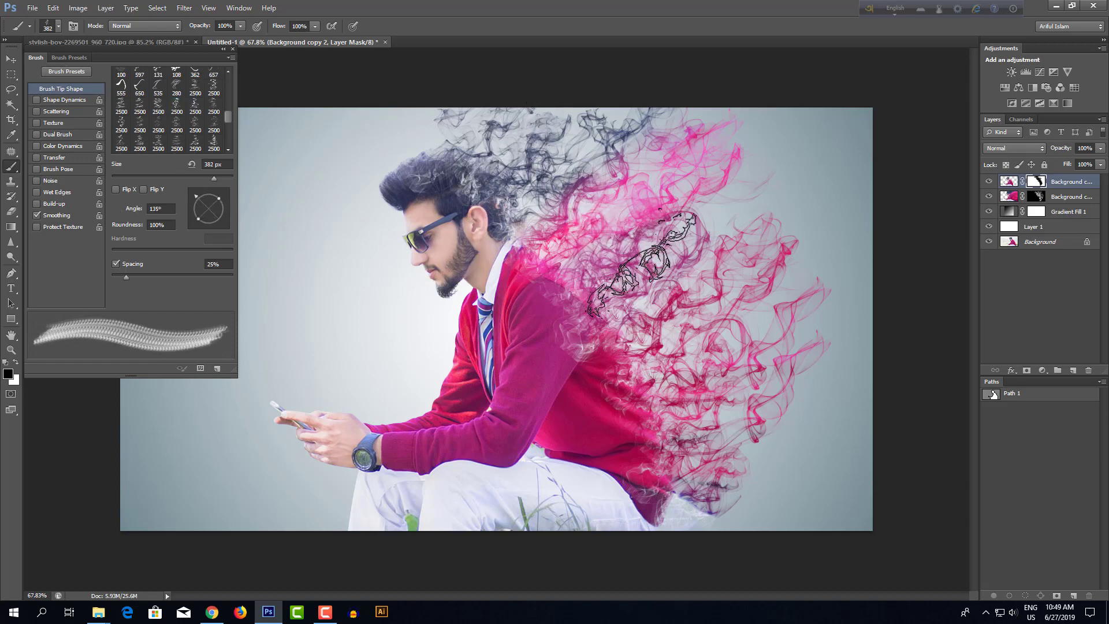
{"action": "left_click_drag", "start_coordinate": [653, 264], "coordinate": [653, 264]}
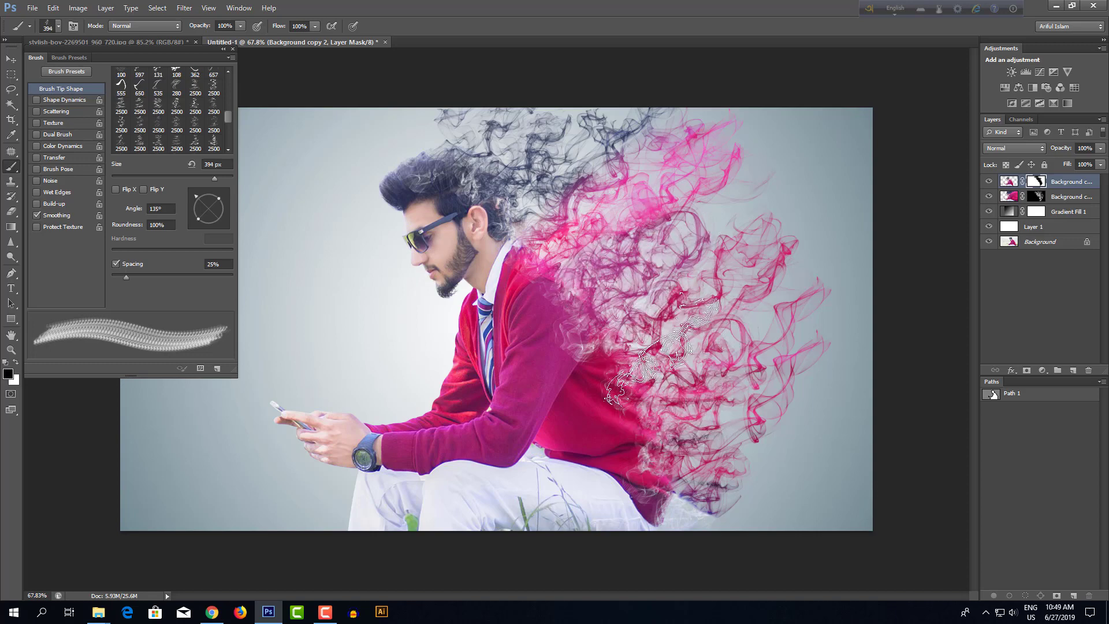
- Rotate the sixth 2500 px smoke brush tip to -40° and enlarge it to about 588 px
{"action": "left_click_drag", "start_coordinate": [211, 197], "coordinate": [226, 223]}
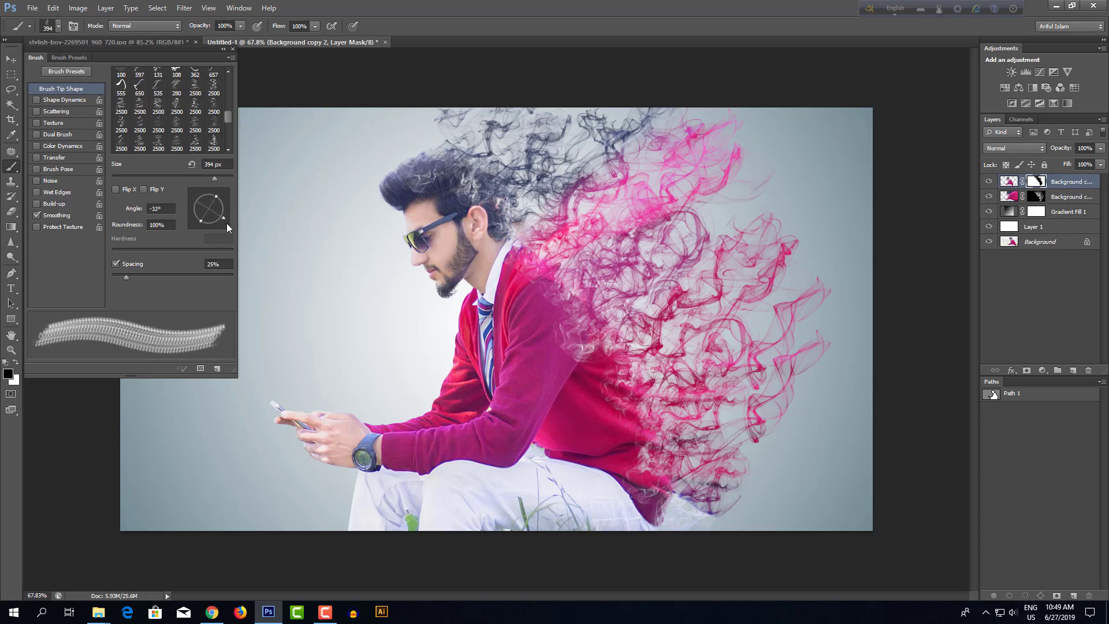
{"action": "left_click_drag", "start_coordinate": [602, 269], "coordinate": [623, 268]}
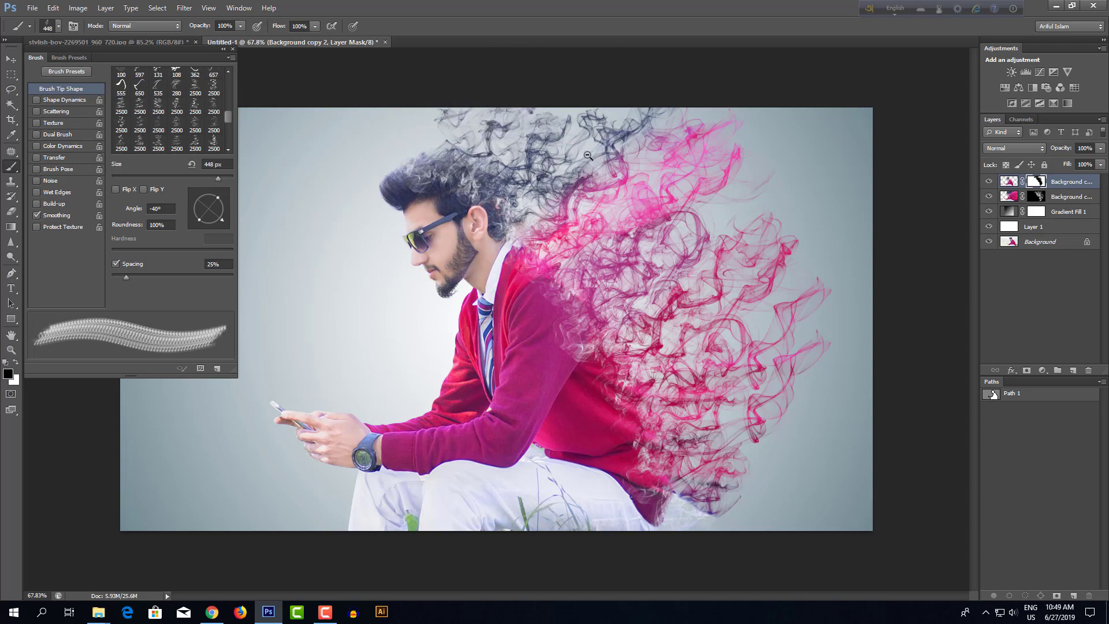
{"action": "mouse_move", "coordinate": [588, 156]}
{"action": "left_mouse_down"}
{"action": "mouse_move", "coordinate": [560, 150]}
{"action": "mouse_move", "coordinate": [574, 151]}
{"action": "left_mouse_up"}
{"action": "right_click", "coordinate": [644, 221], "text": "alt"}
{"action": "right_click", "coordinate": [676, 220], "text": "alt"}
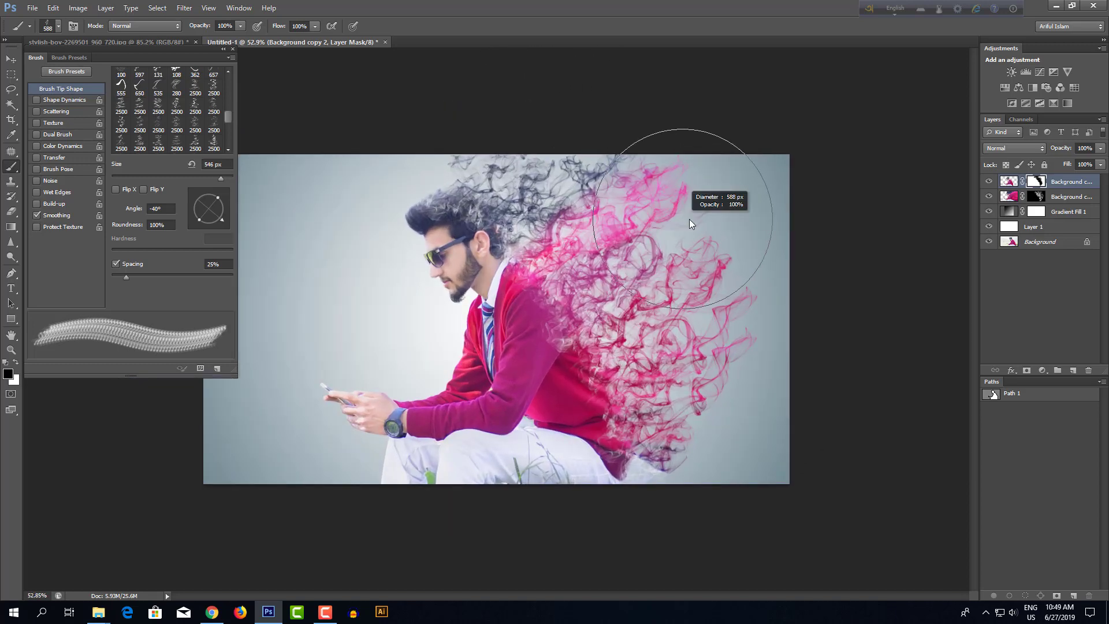
- Stamp white smoke on the Background copy mask from the upper wisps down to the image's lower right edge, with the brush enlarged to about 766 px
{"action": "left_click", "coordinate": [1039, 197]}
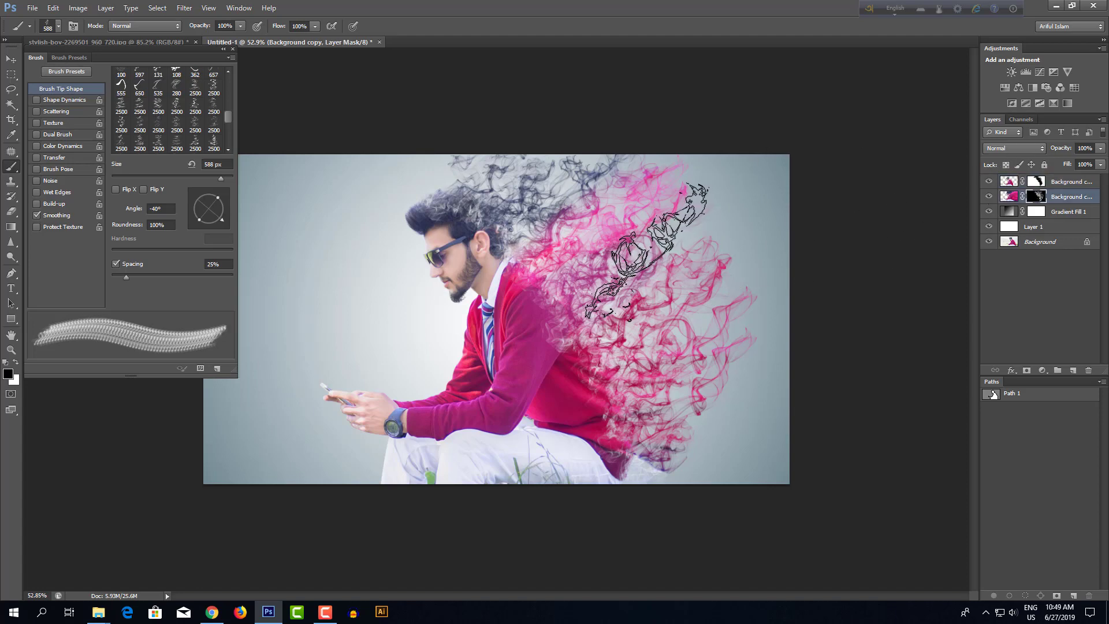
{"action": "key", "text": "x"}
{"action": "right_click", "coordinate": [691, 246], "text": "alt"}
{"action": "left_click", "coordinate": [699, 229]}
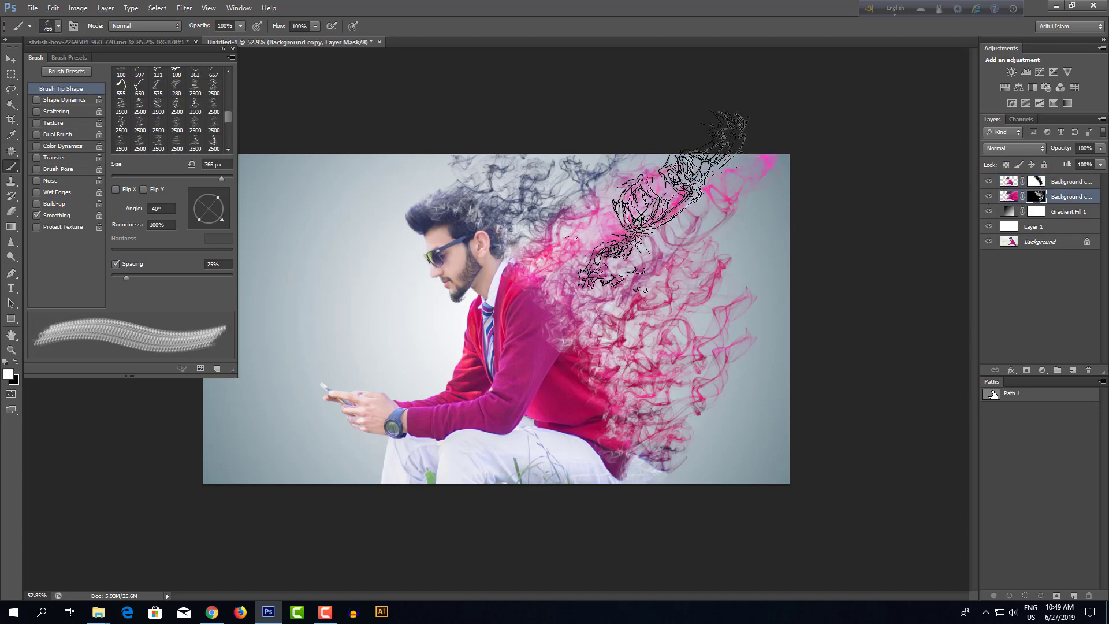
{"action": "left_click", "coordinate": [738, 248]}
{"action": "left_click", "coordinate": [732, 299]}
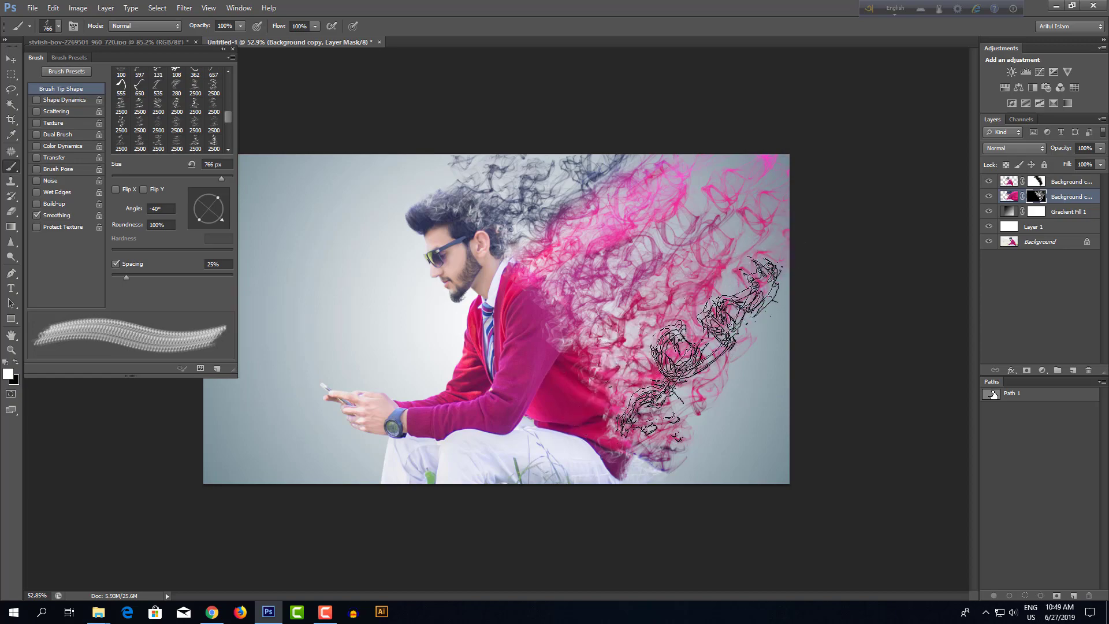
{"action": "left_click", "coordinate": [726, 415]}
{"action": "mouse_move", "coordinate": [783, 438]}
{"action": "left_mouse_down"}
{"action": "mouse_move", "coordinate": [701, 430]}
{"action": "mouse_move", "coordinate": [801, 432]}
{"action": "left_mouse_up"}
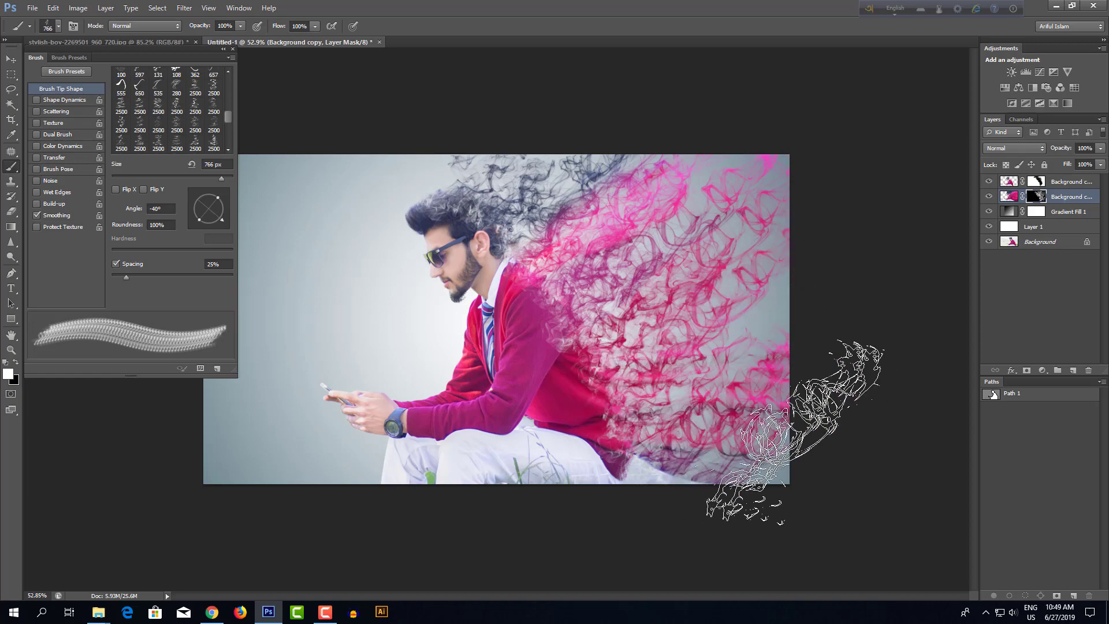
- Collapse the brush settings and hide Layer 1, turning Gradient Fill 1 off and back on to check the backdrop
{"action": "scroll", "coordinate": [698, 273], "scroll_direction": "down", "scroll_amount": 3}
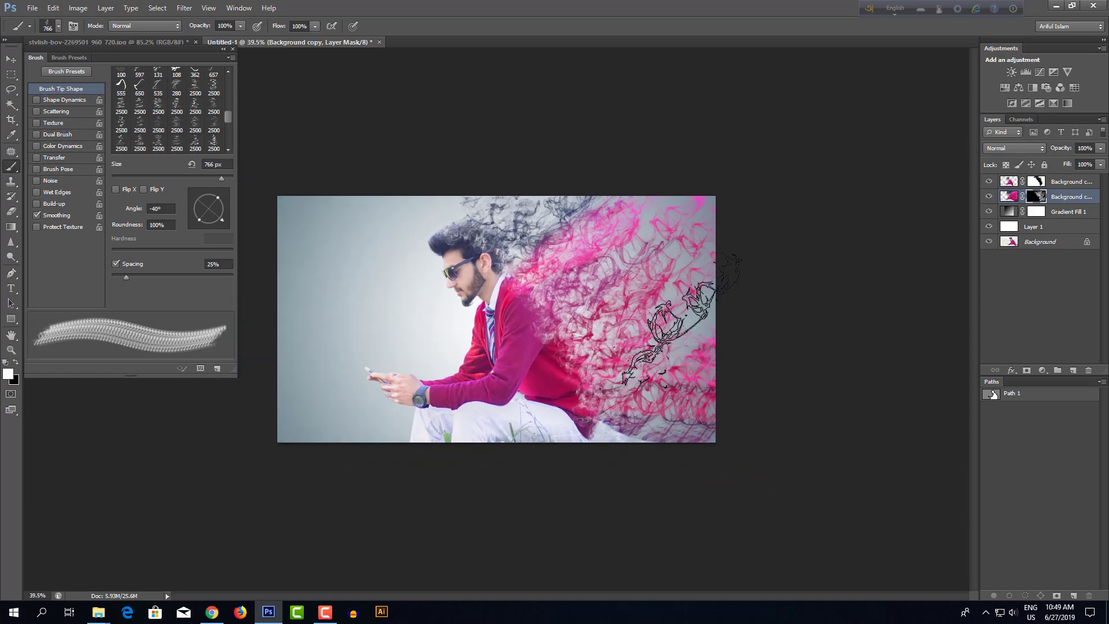
{"action": "scroll", "coordinate": [630, 276], "scroll_direction": "down", "scroll_amount": 2}
{"action": "scroll", "coordinate": [630, 276], "scroll_direction": "down", "scroll_amount": 2}
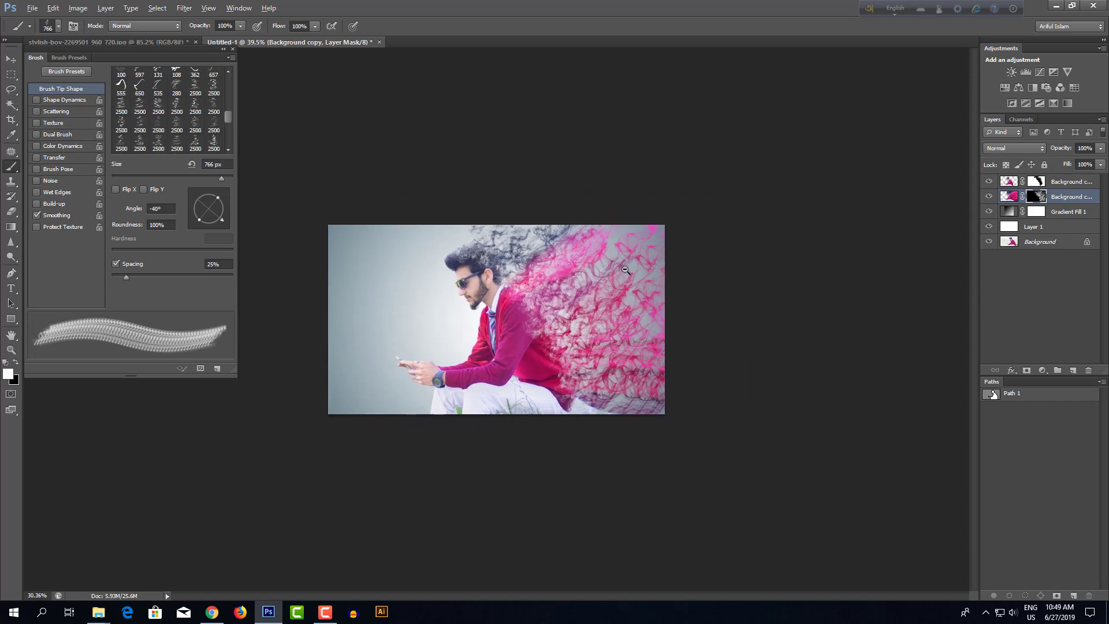
{"action": "mouse_move", "coordinate": [625, 270]}
{"action": "left_mouse_down"}
{"action": "mouse_move", "coordinate": [587, 213]}
{"action": "mouse_move", "coordinate": [607, 257]}
{"action": "mouse_move", "coordinate": [633, 259]}
{"action": "left_mouse_up"}
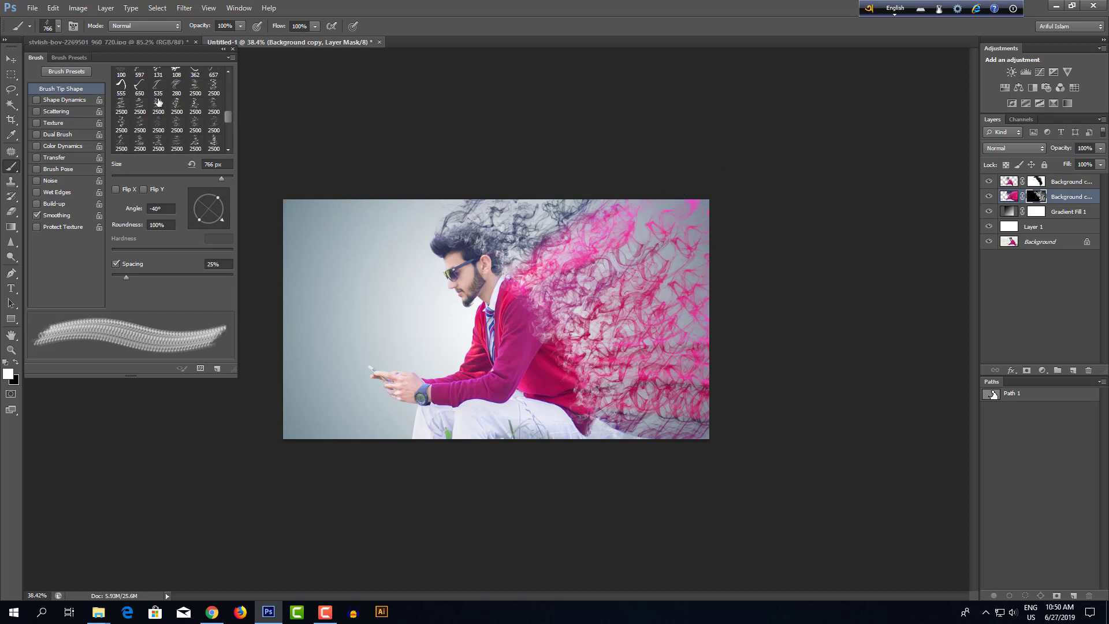
{"action": "left_click", "coordinate": [223, 49]}
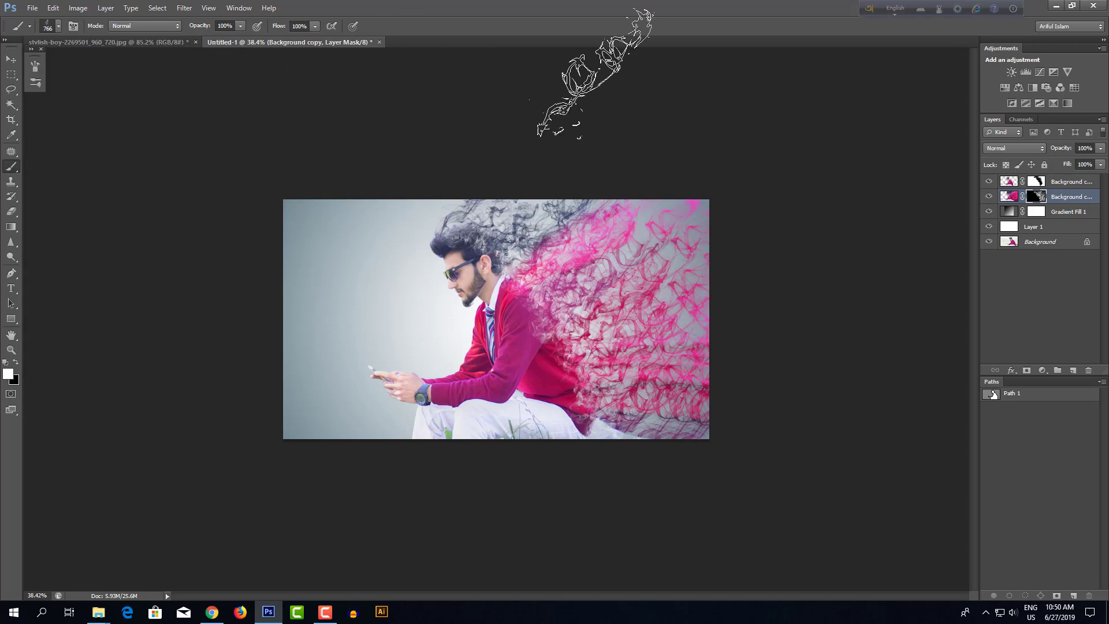
{"action": "left_click", "coordinate": [988, 212]}
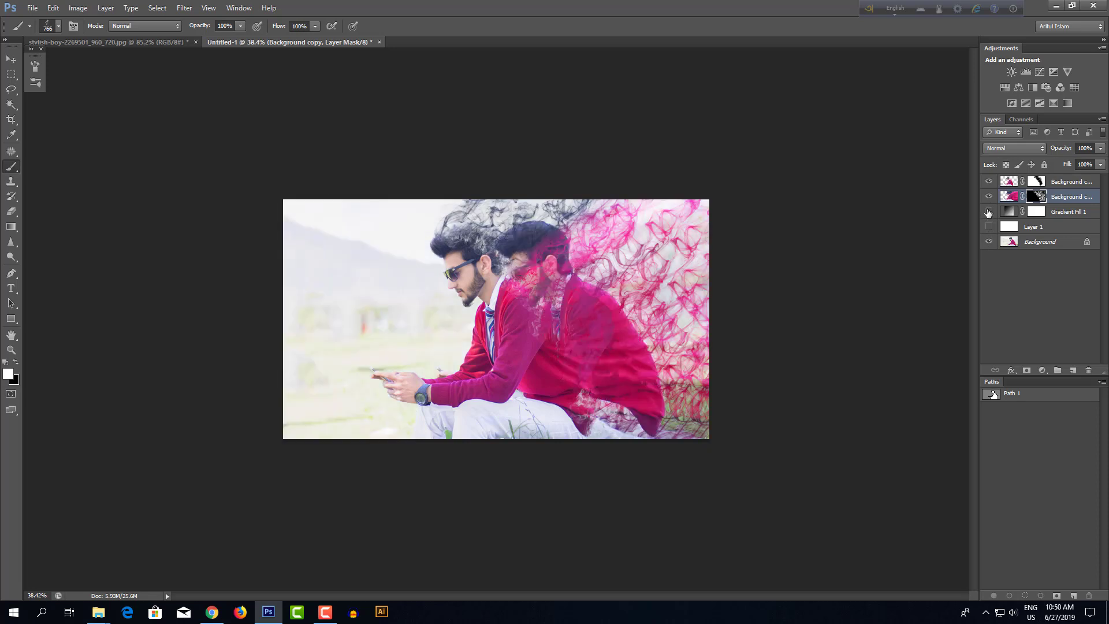
{"action": "left_click", "coordinate": [989, 212]}
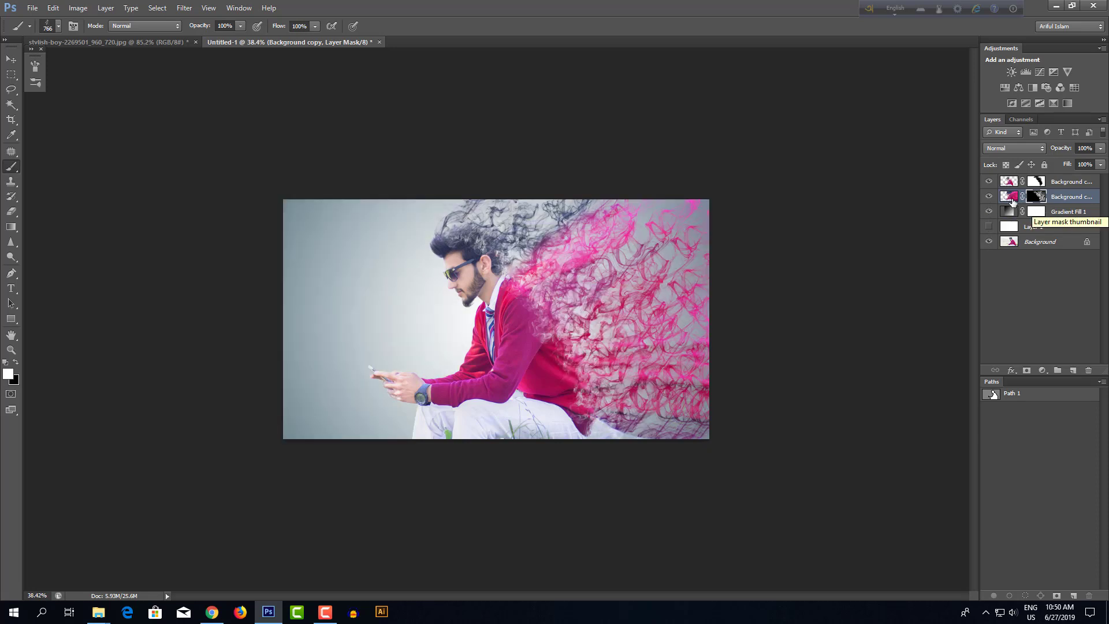
- Reduce the smoke brush size to about 383 px
{"action": "key", "text": "ctrl+plus"}
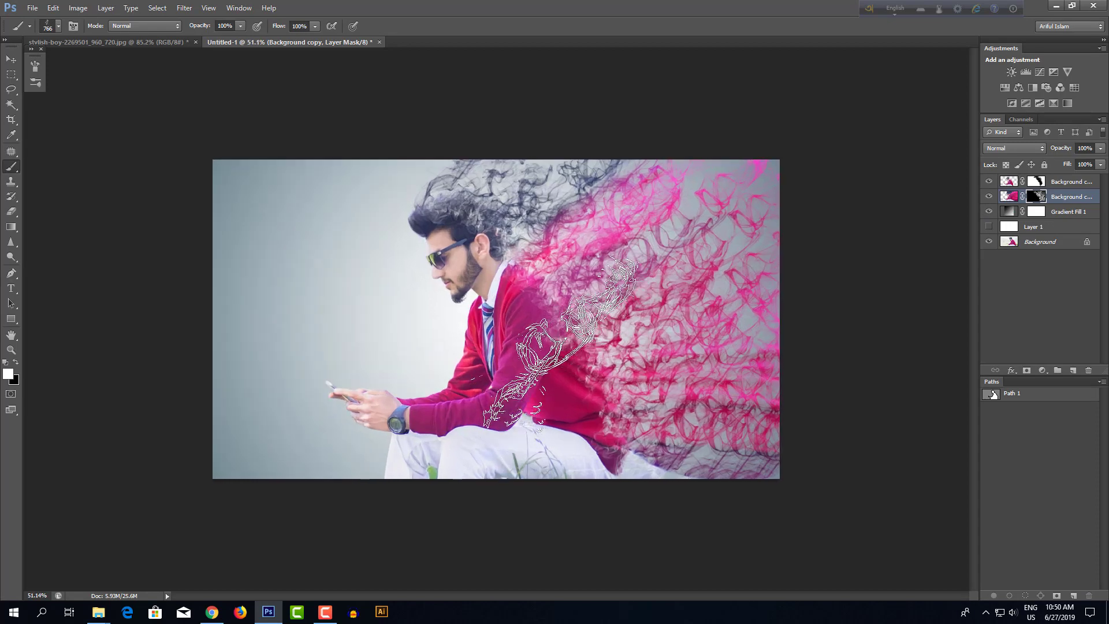
{"action": "key", "text": "ctrl+minus"}
{"action": "scroll", "coordinate": [607, 300], "scroll_direction": "down", "scroll_amount": 1}
{"action": "scroll", "coordinate": [606, 301], "scroll_direction": "up", "scroll_amount": 2}
{"action": "left_click_drag", "start_coordinate": [641, 299], "coordinate": [572, 295]}
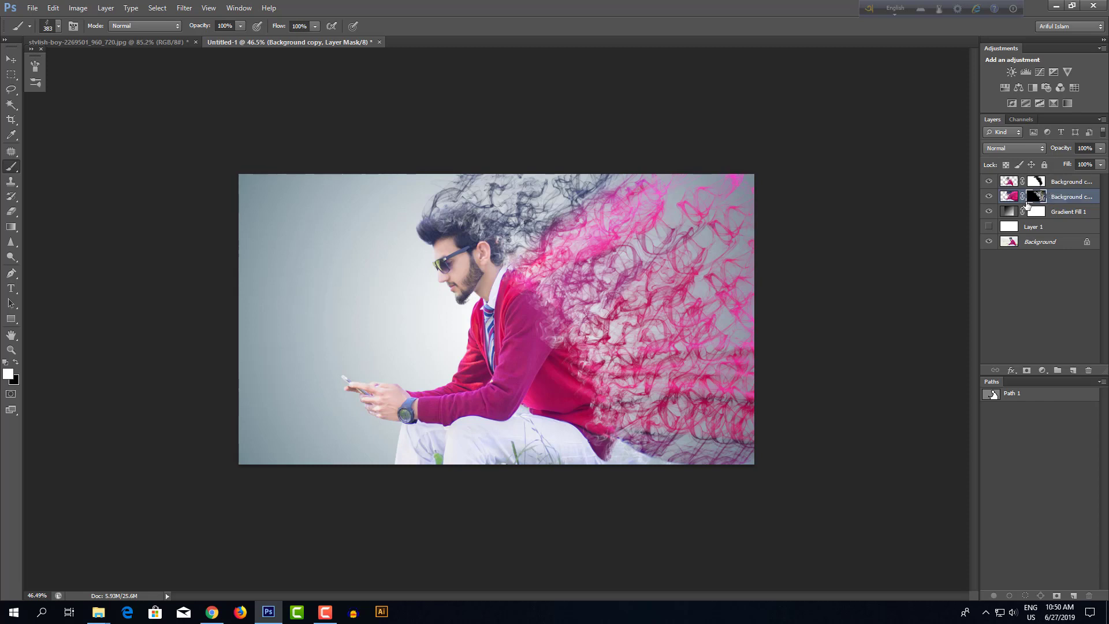
- Add a Hue/Saturation adjustment layer above Background copy with Saturation -26, Lightness +1 and the hue shifted towards orange-red
{"action": "left_click", "coordinate": [1042, 371]}
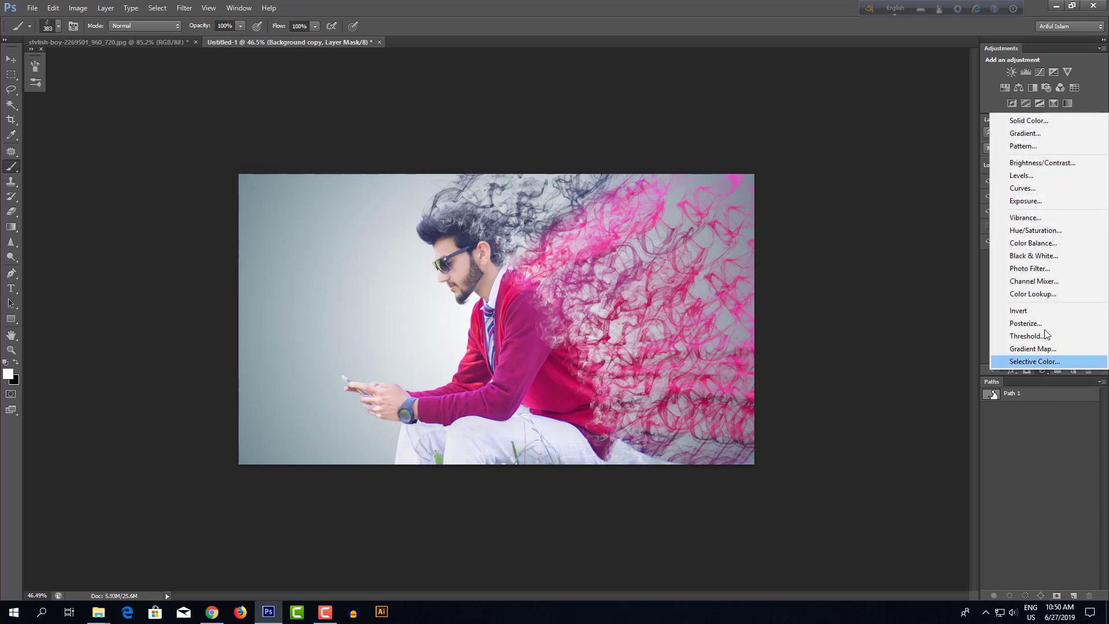
{"action": "left_click", "coordinate": [1035, 230]}
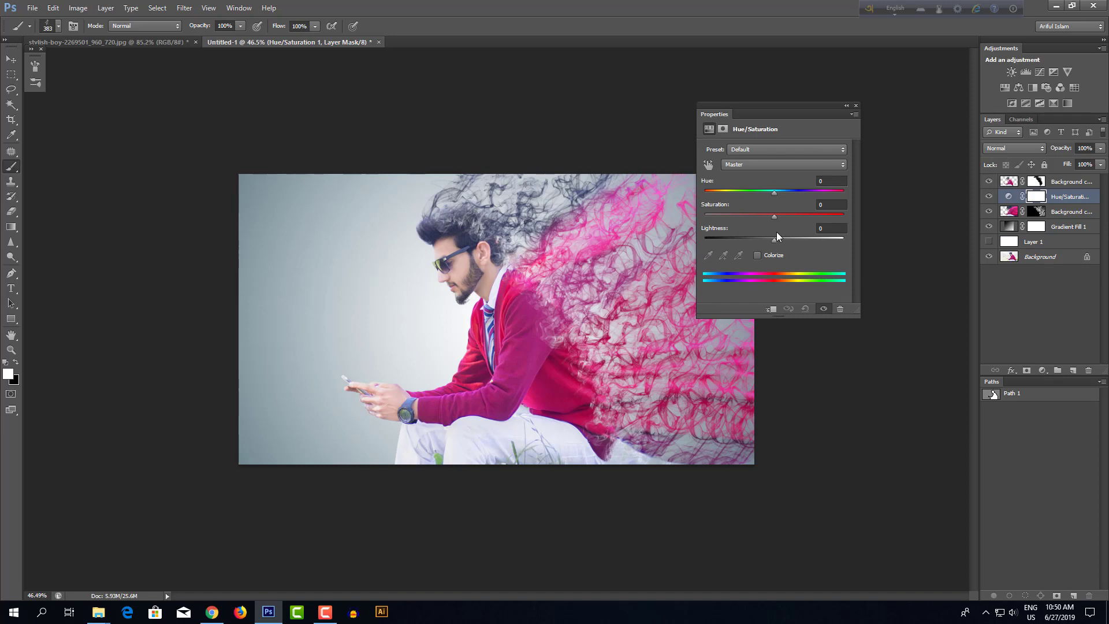
{"action": "mouse_move", "coordinate": [774, 218]}
{"action": "left_mouse_down"}
{"action": "mouse_move", "coordinate": [834, 217]}
{"action": "mouse_move", "coordinate": [753, 218]}
{"action": "mouse_move", "coordinate": [806, 237]}
{"action": "mouse_move", "coordinate": [753, 237]}
{"action": "mouse_move", "coordinate": [809, 233]}
{"action": "mouse_move", "coordinate": [777, 239]}
{"action": "left_mouse_up"}
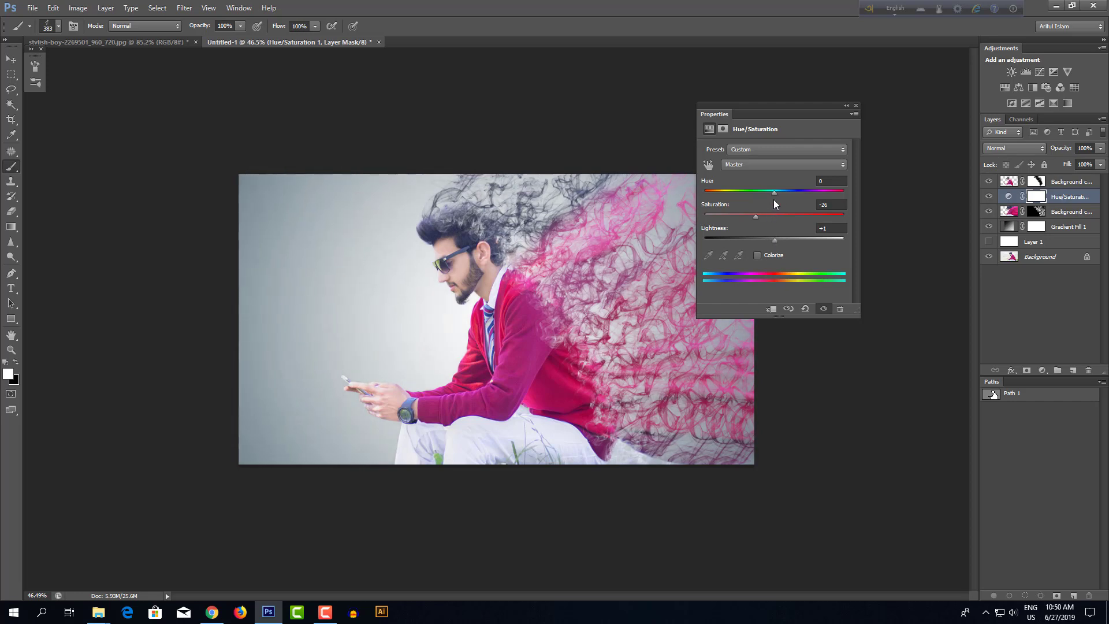
{"action": "left_click_drag", "start_coordinate": [775, 192], "coordinate": [809, 209]}
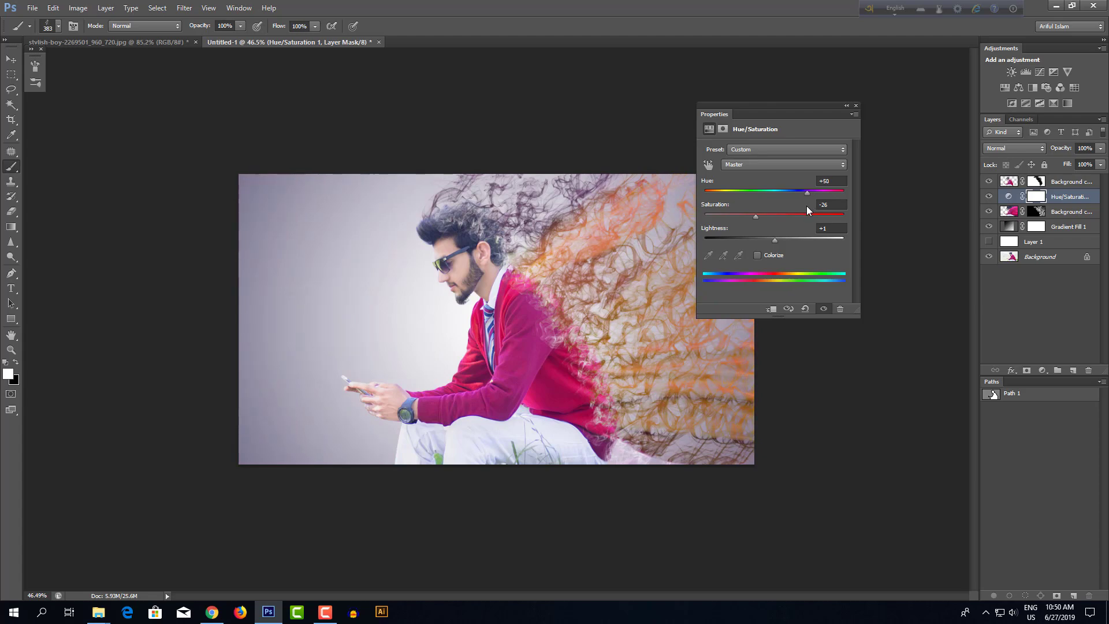
{"action": "left_click", "coordinate": [856, 106]}
- Toggle the Hue/Saturation layer's visibility to compare the smoke colours with and without the adjustment
{"action": "left_click", "coordinate": [990, 197]}
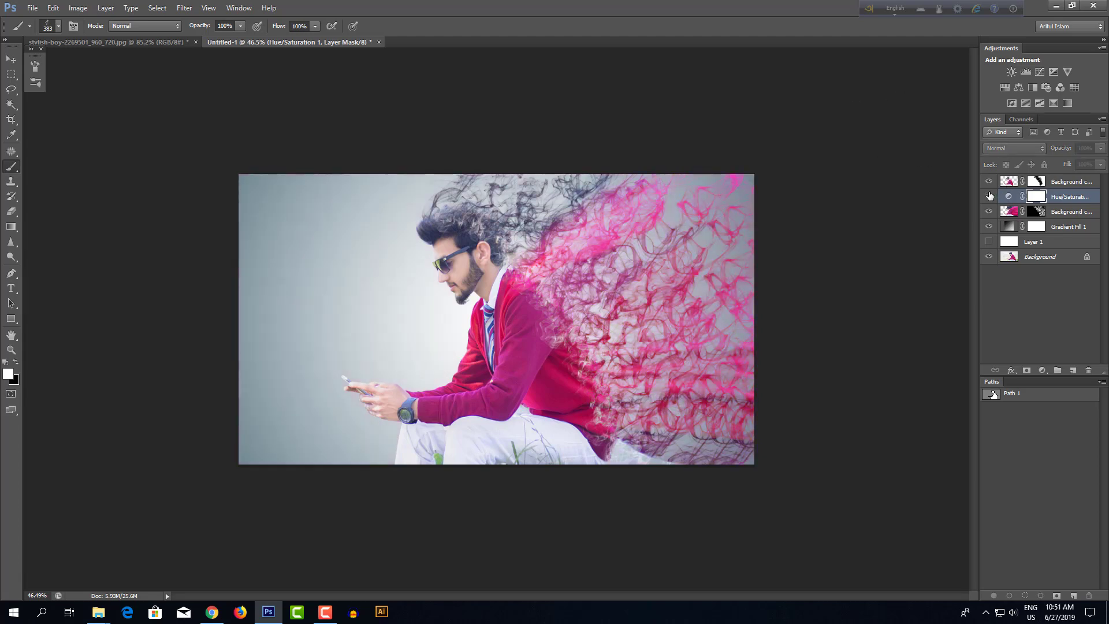
{"action": "left_click", "coordinate": [990, 196]}
{"action": "left_click", "coordinate": [990, 196]}
{"action": "left_click", "coordinate": [990, 196]}
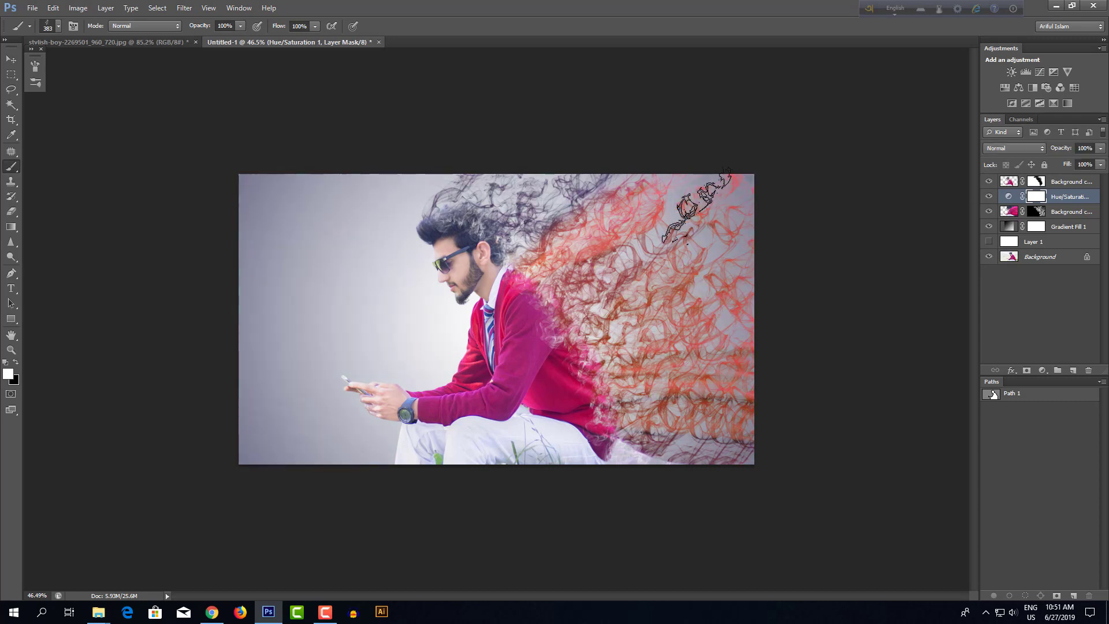
{"action": "left_click_drag", "start_coordinate": [687, 239], "coordinate": [716, 197]}
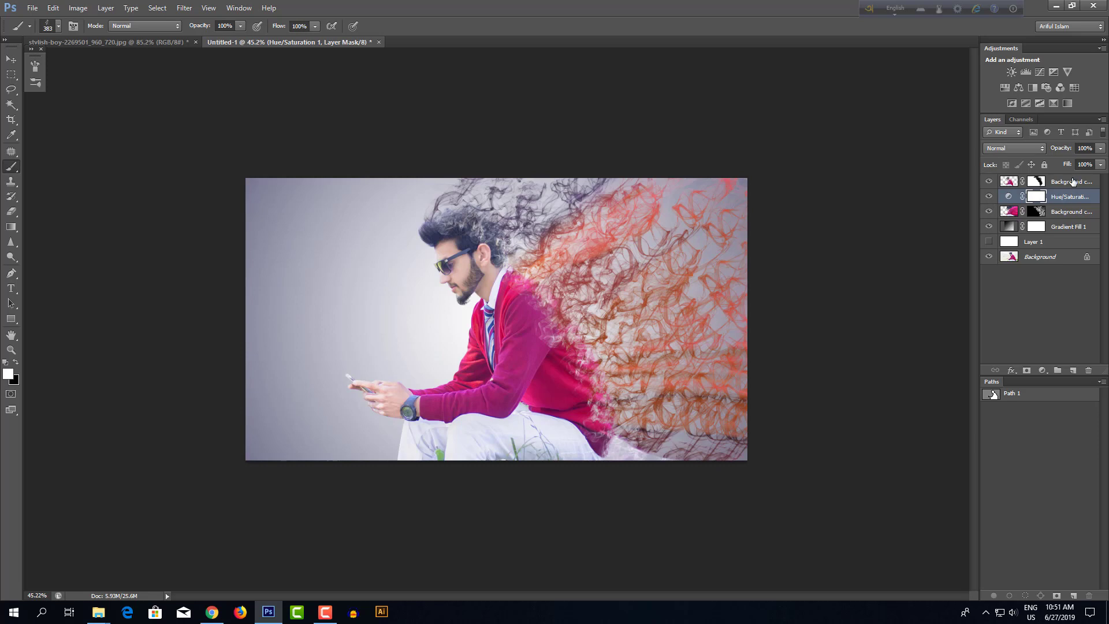
- Lower the Hue/Saturation layer's opacity to 37% and compare the image with the layer off and on
{"action": "left_click_drag", "start_coordinate": [1061, 150], "coordinate": [1025, 154]}
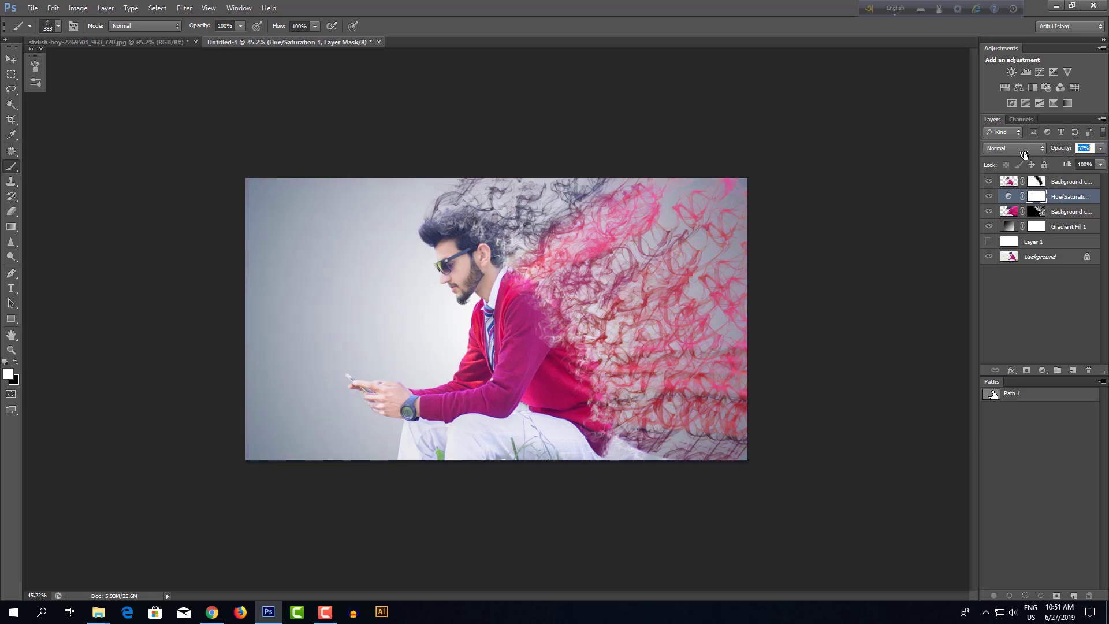
{"action": "left_click", "coordinate": [990, 196]}
{"action": "left_click", "coordinate": [989, 195]}
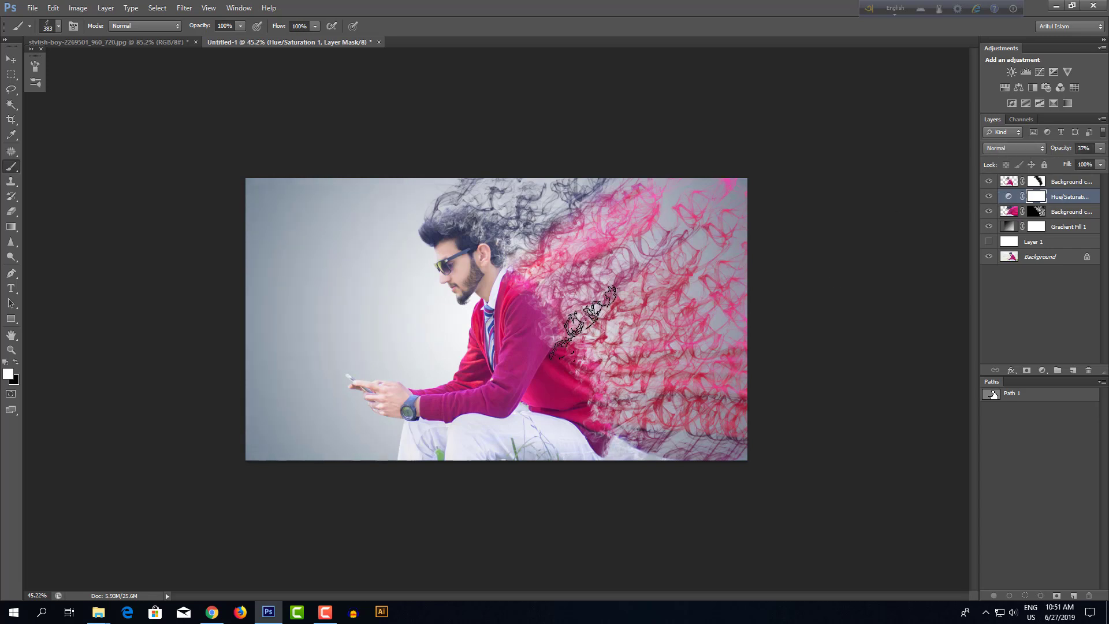